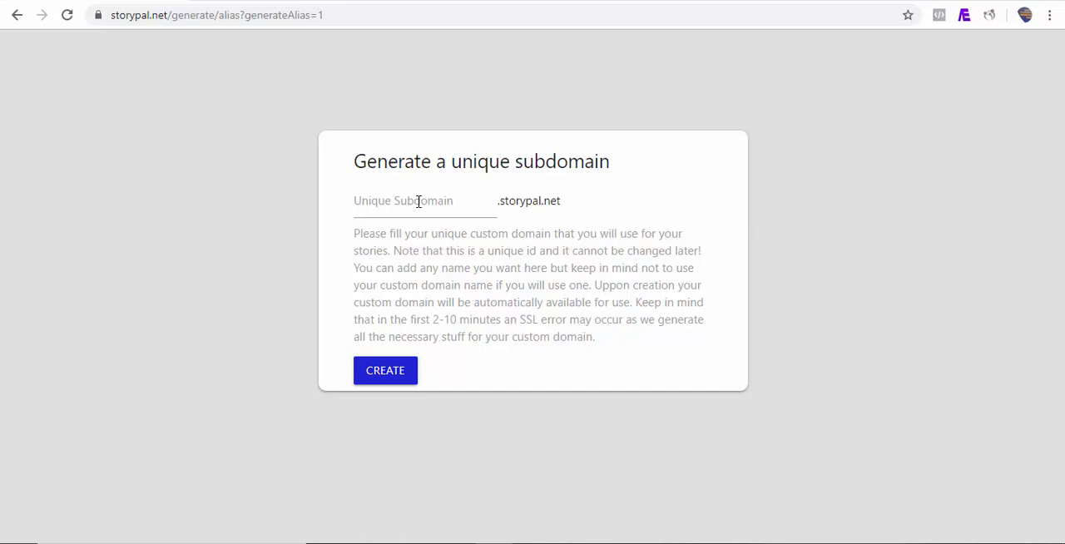
Create the unique subdomain "demo" on storypal.net.
click(371, 207)
text(demo)
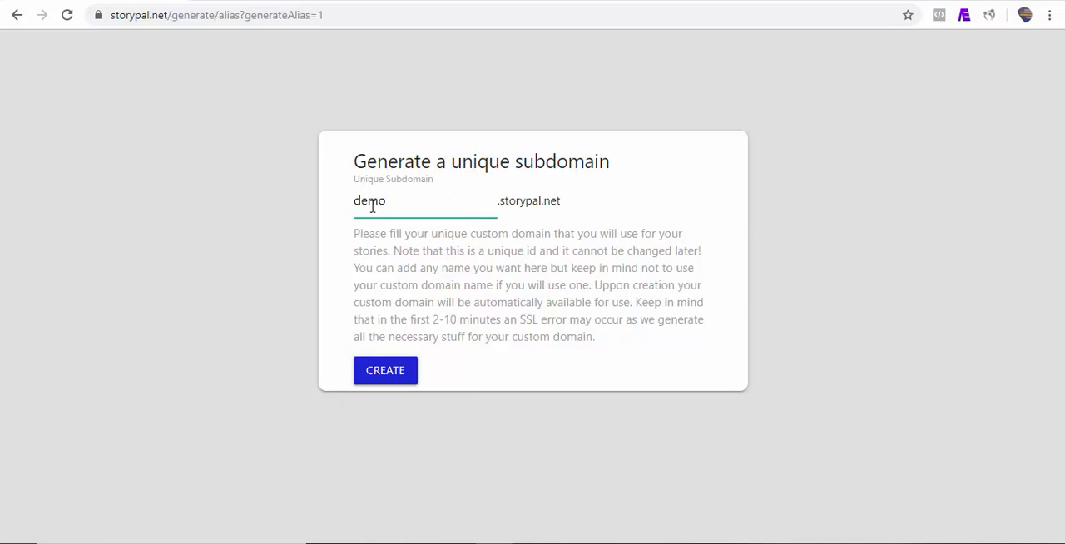
click(386, 371)
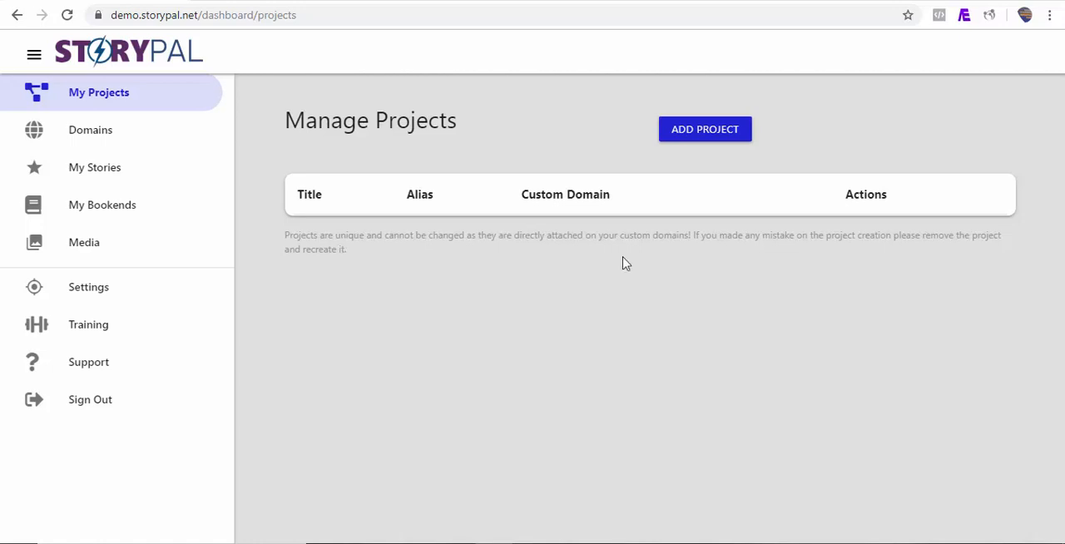
Add a project titled "My First Story" with the alias "demo" and save it.
click(686, 135)
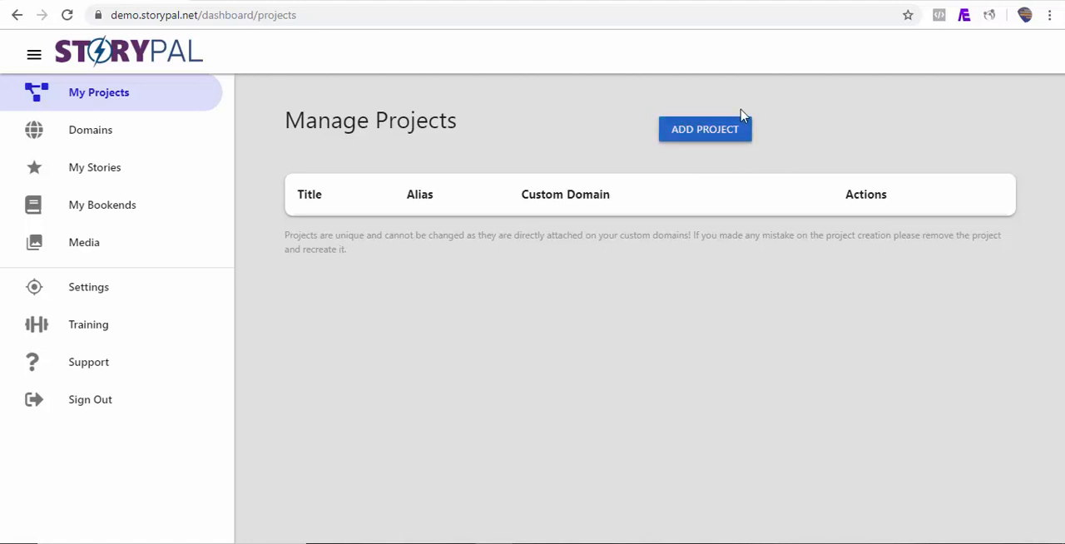
click(694, 139)
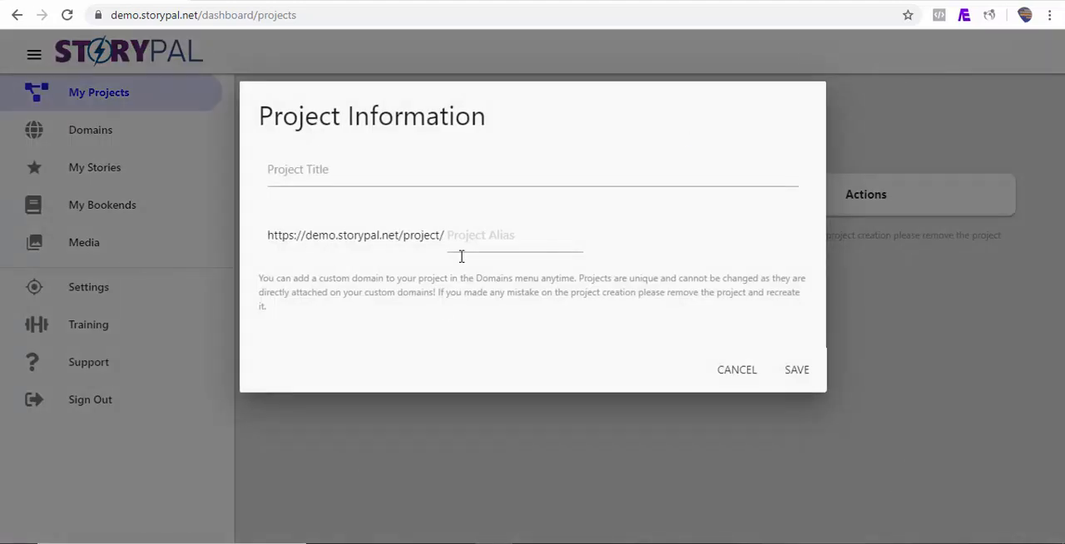
click(329, 176)
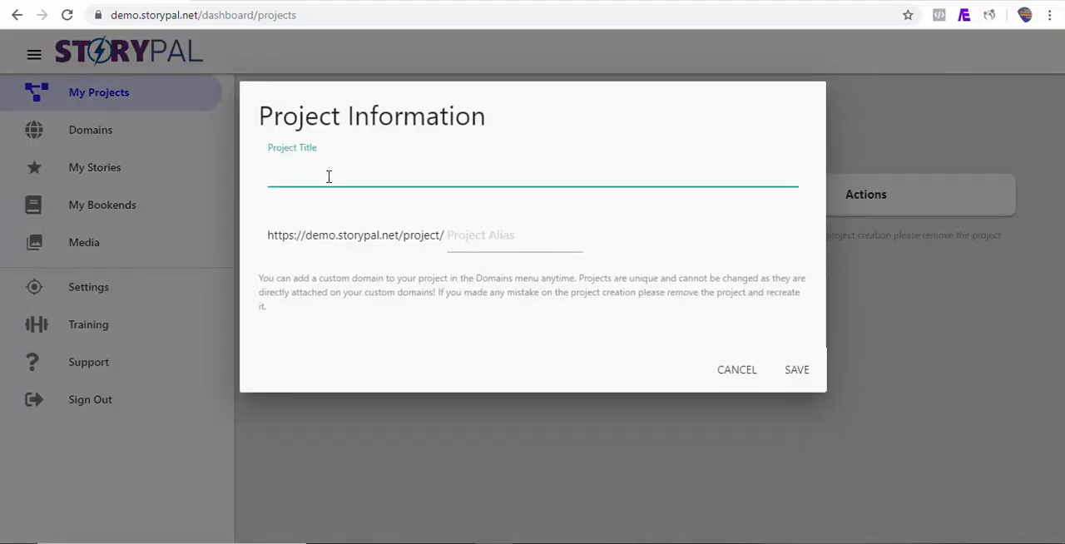
text(My First Sto)
click(473, 236)
text(de)
key(BackSpace)
key(BackSpace)
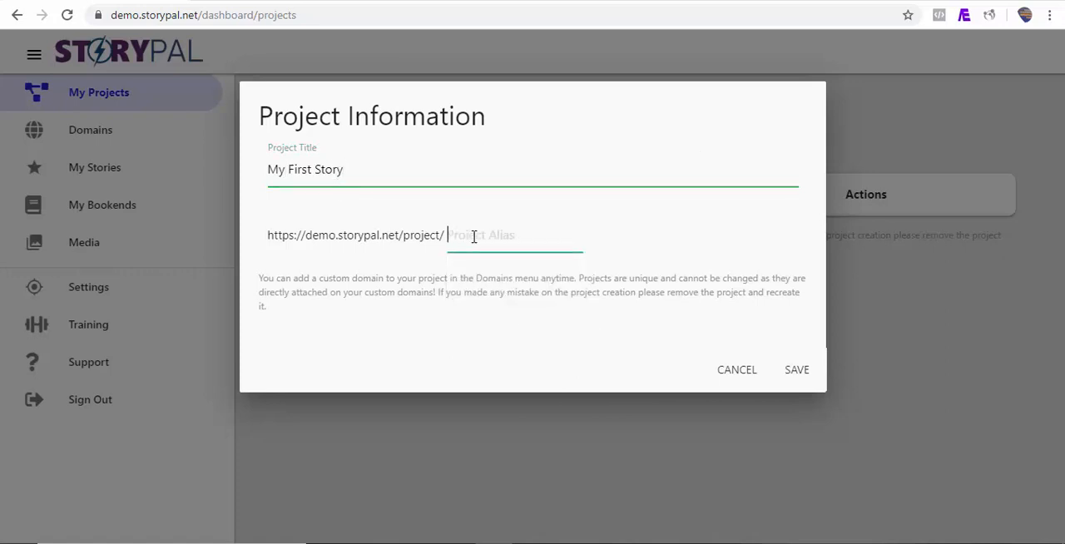
text(demo)
click(800, 369)
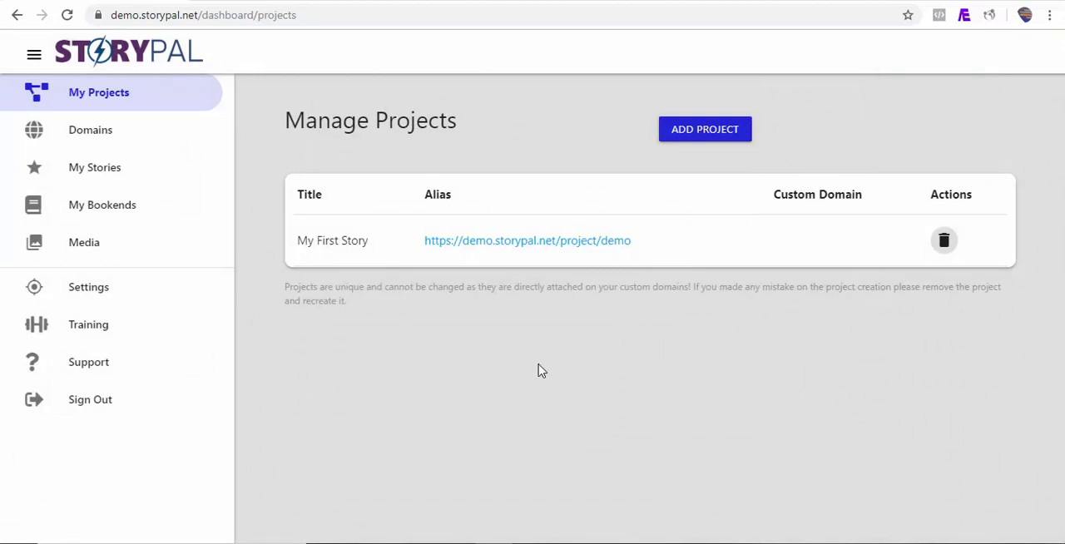
click(89, 139)
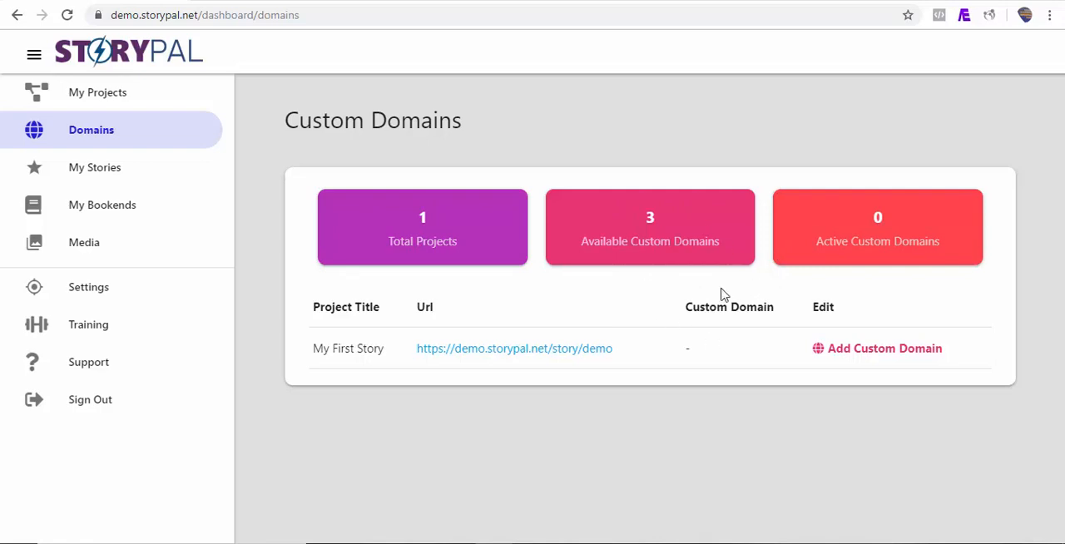
click(864, 354)
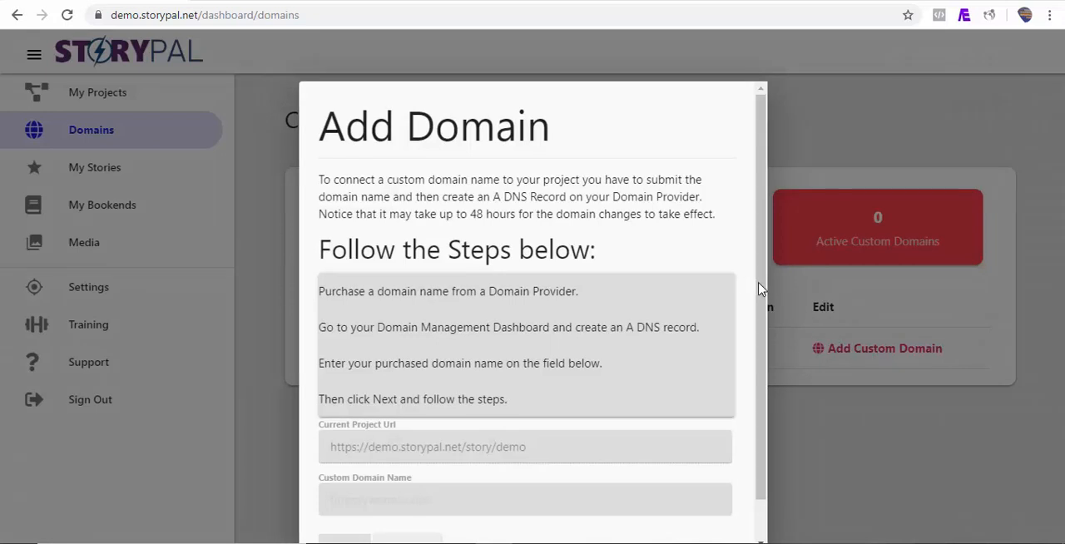
scroll(760, 287, down, 1)
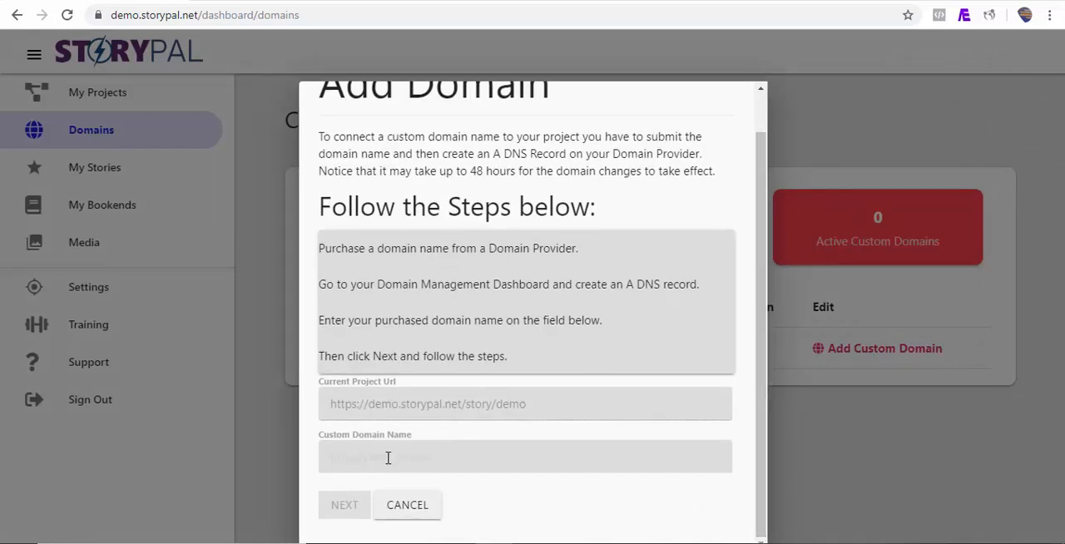
click(388, 457)
text(https)
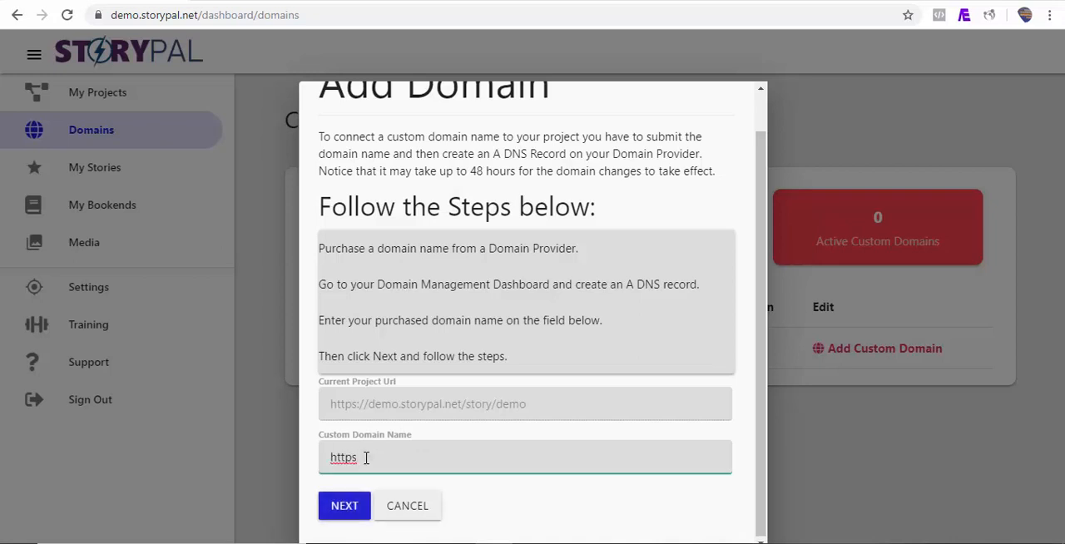
text(:)
text(//demo.storypal.io)
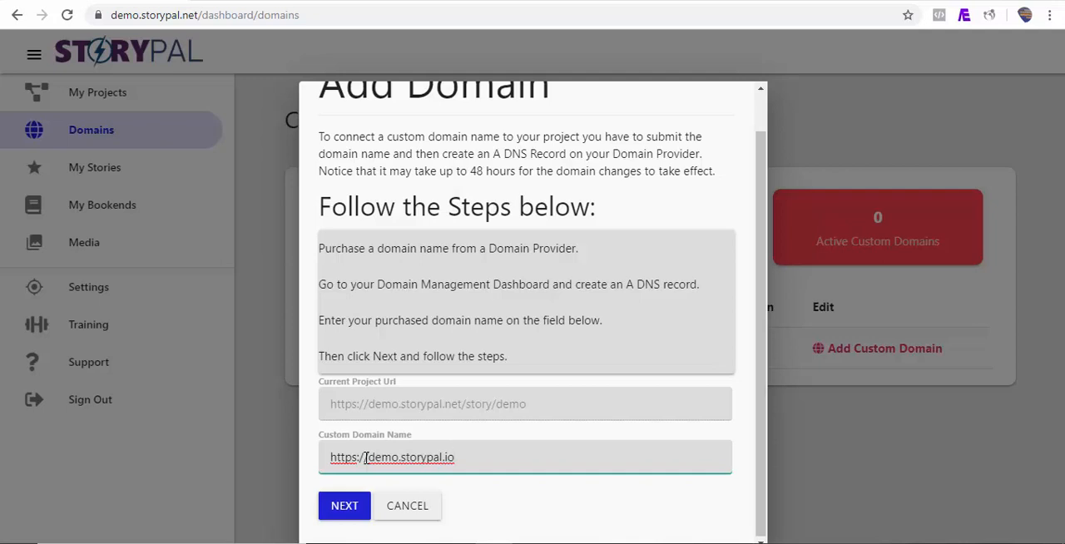
click(343, 509)
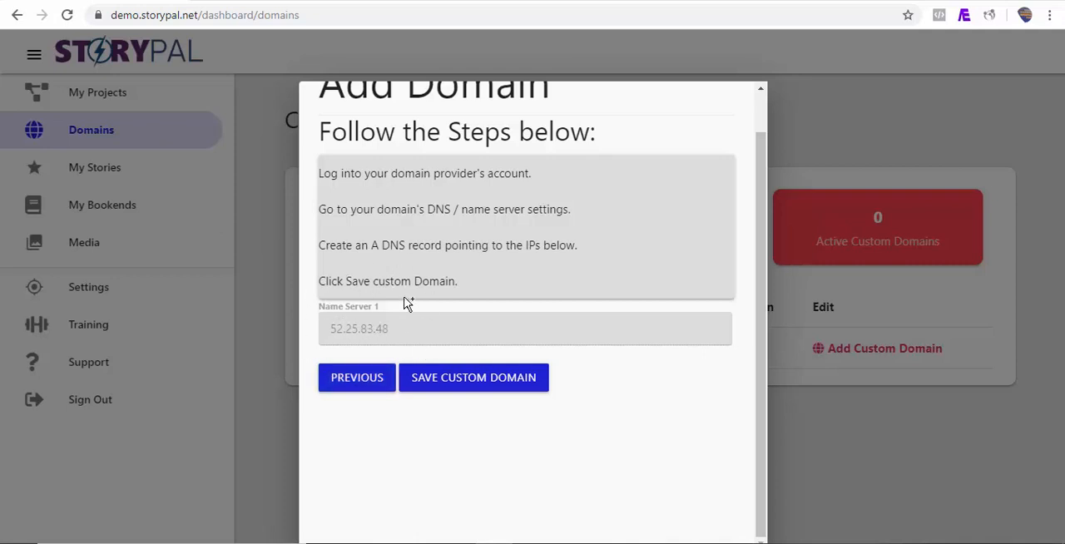
click(473, 377)
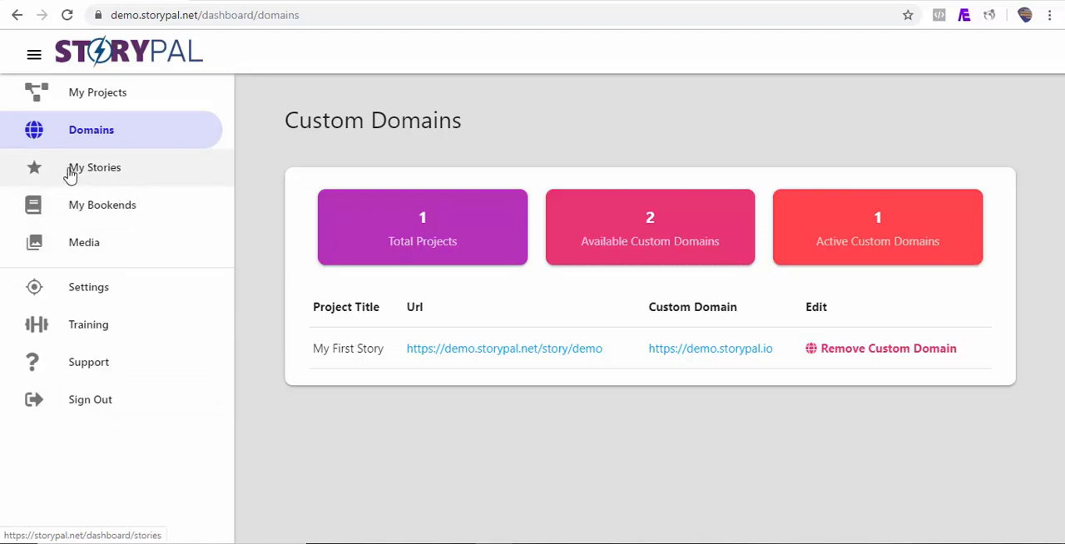
Start a new story and add a custom story page to it.
click(97, 173)
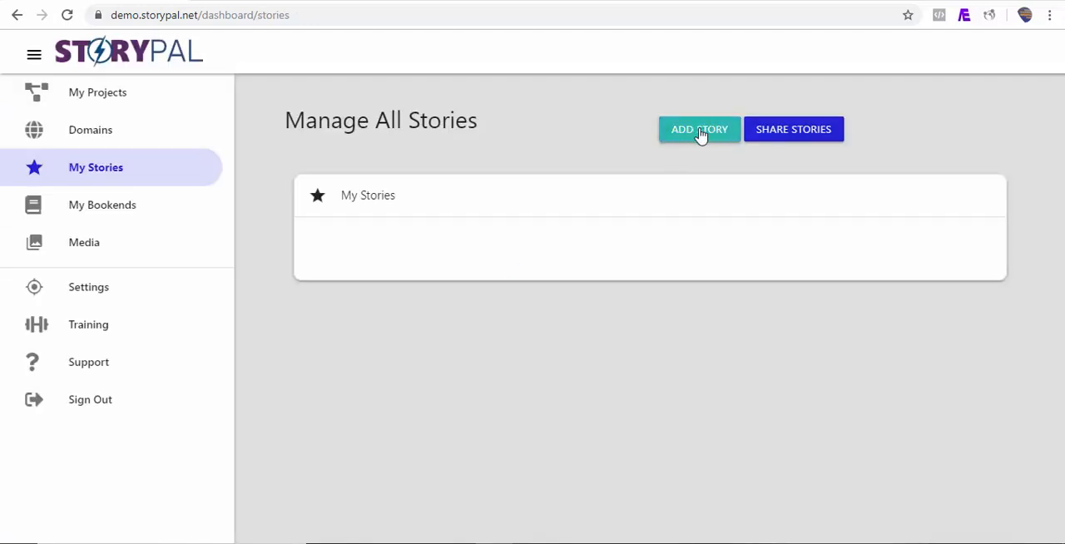
click(697, 139)
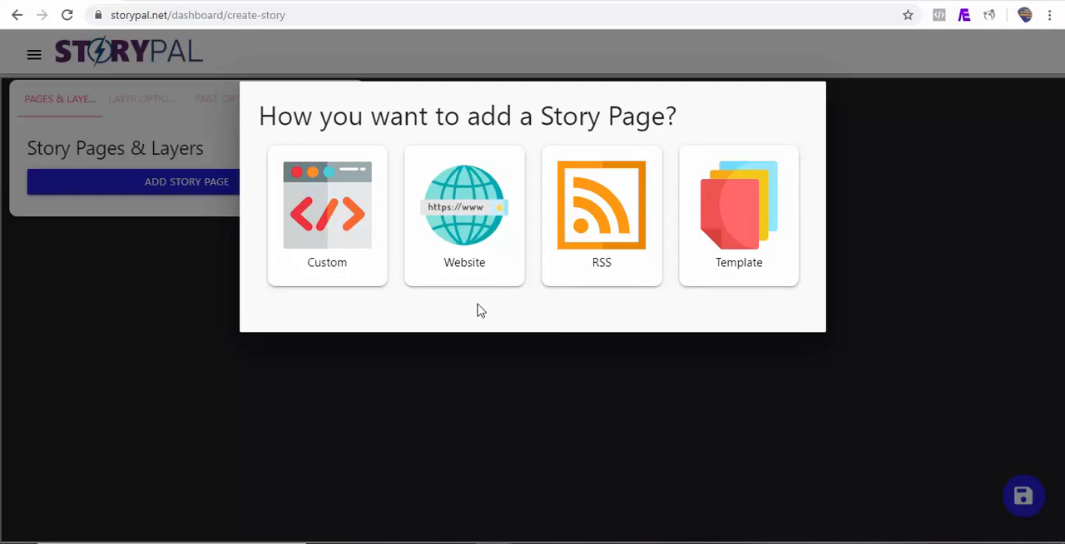
click(333, 258)
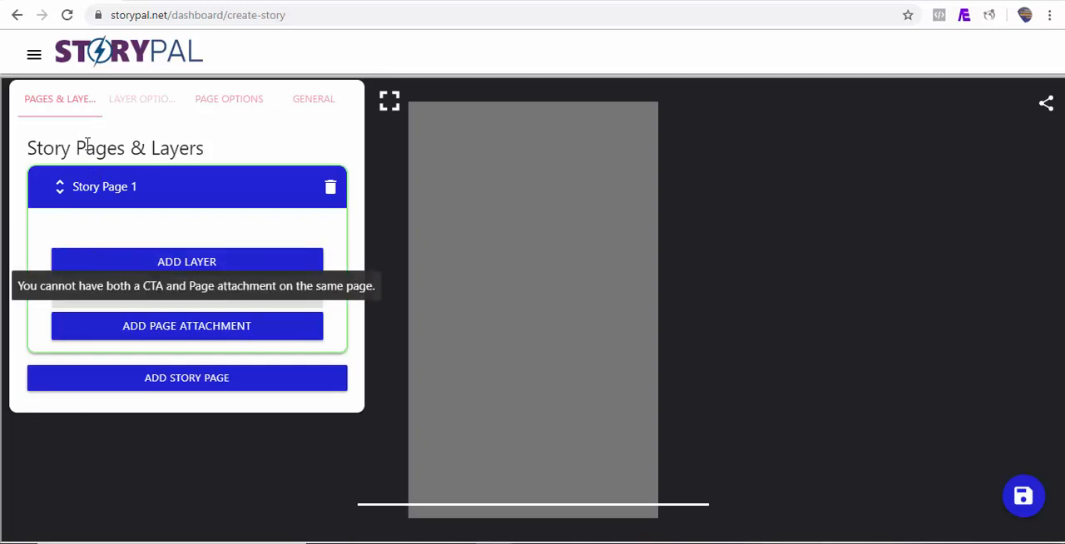
click(197, 386)
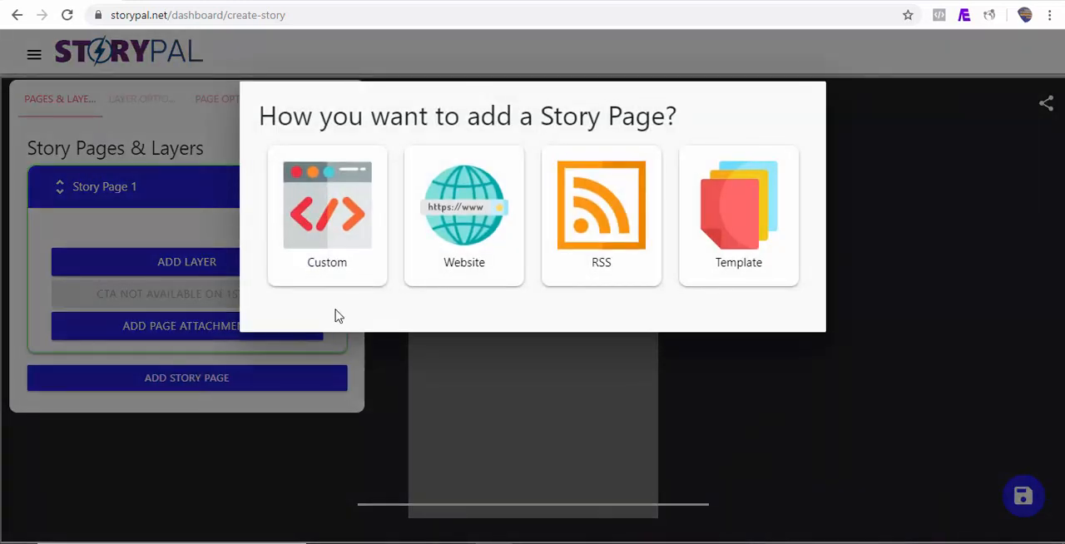
click(351, 238)
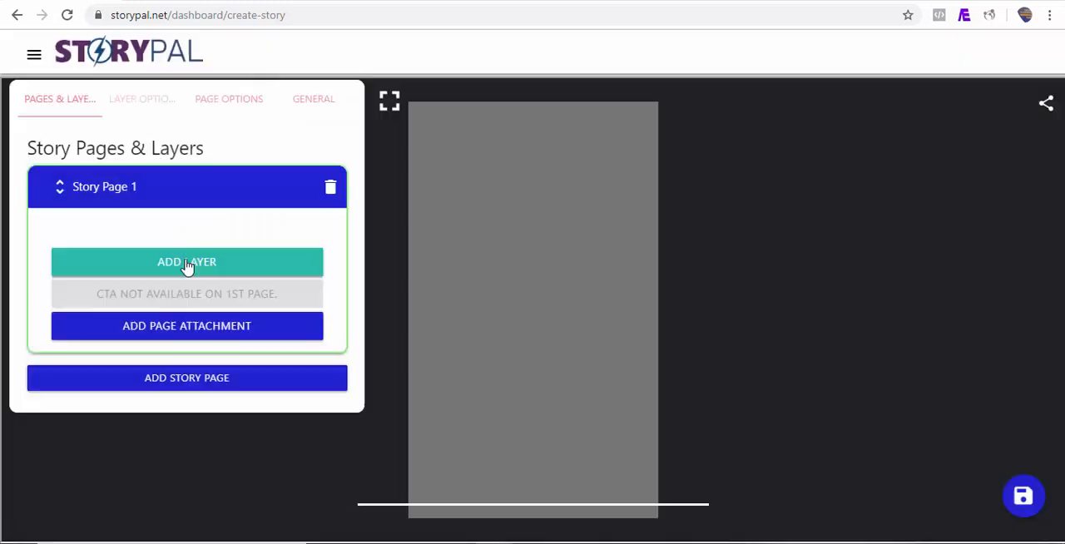
Look through the available layer types and add a Heading layer to Story Page 1.
click(191, 265)
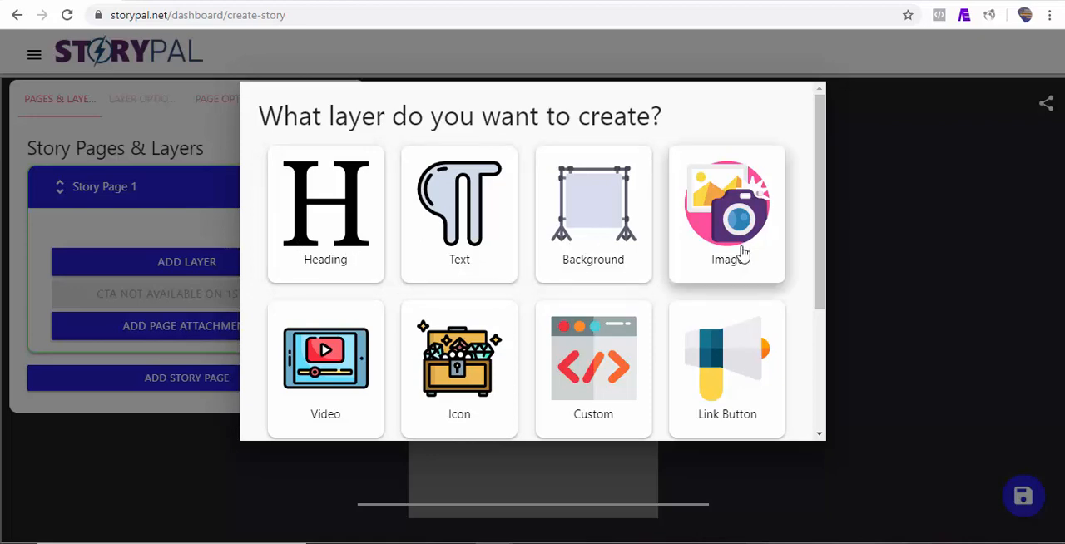
scroll(822, 251, down, 1)
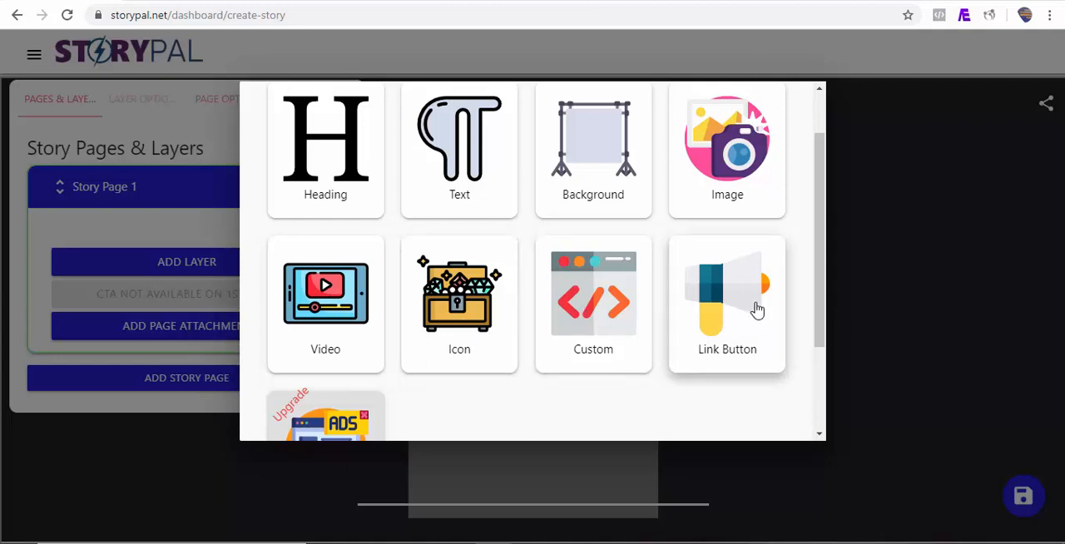
drag(823, 322, 822, 353)
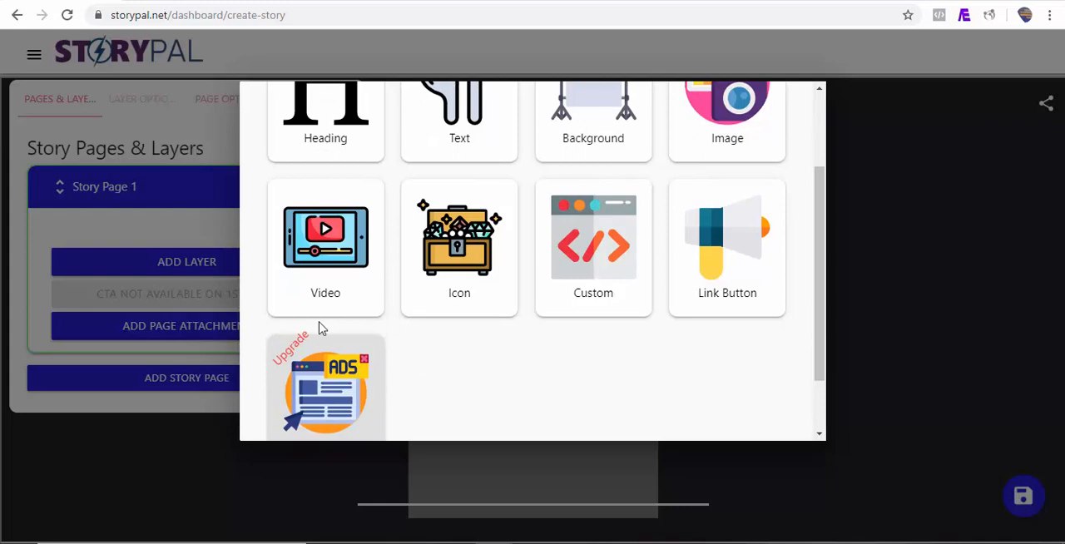
drag(818, 309, 828, 399)
scroll(331, 212, up, 3)
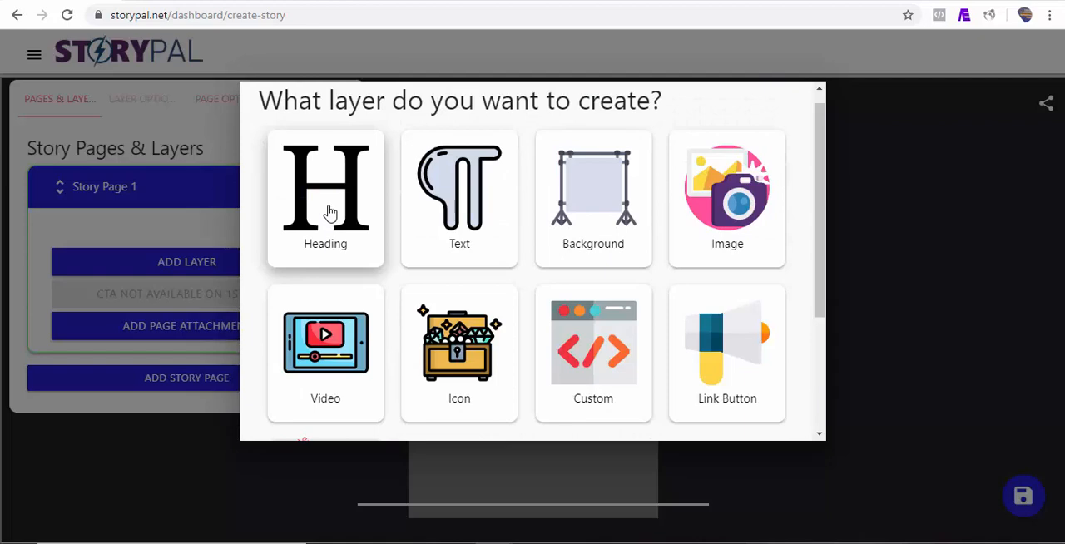
click(330, 212)
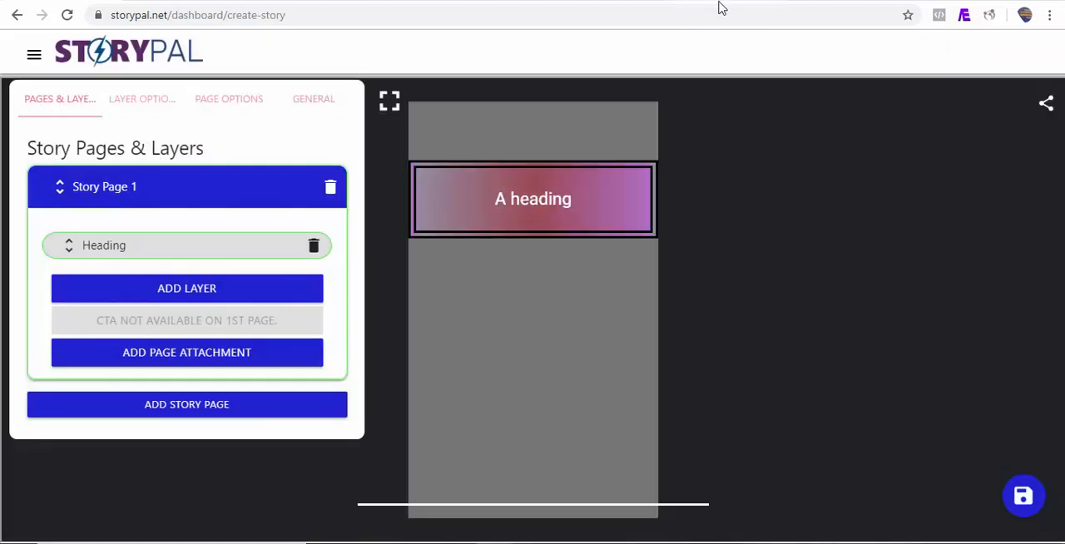
Replace the heading layer's text with "What Exactly Is Google AMP Story?" copied from the StoryPal blog article.
click(722, 3)
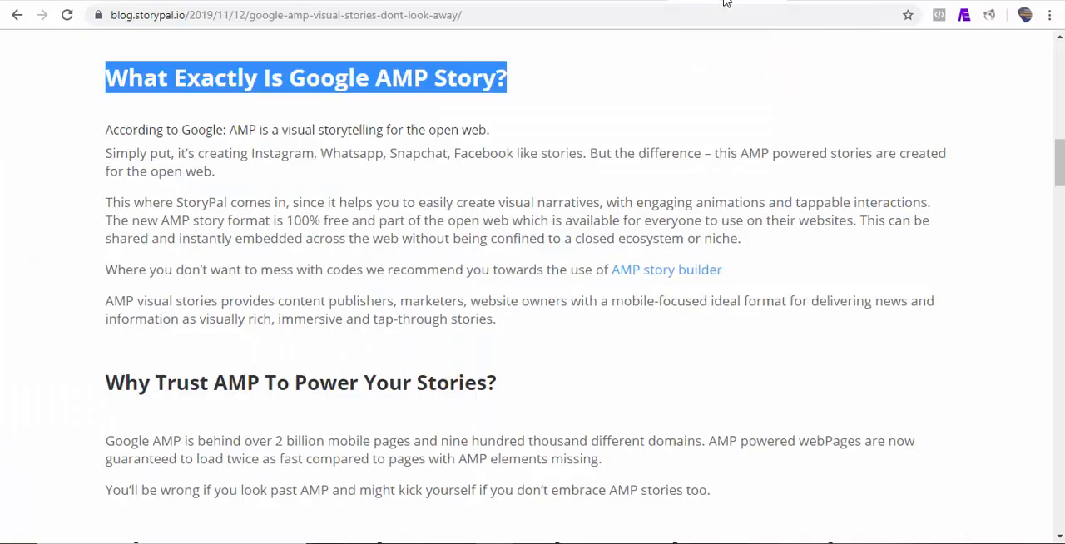
click(364, 123)
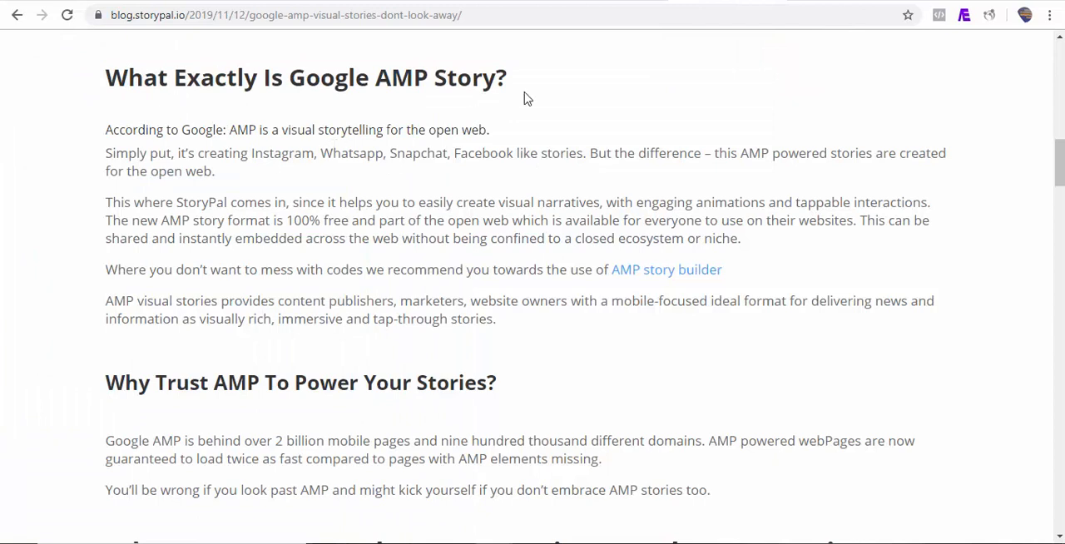
drag(511, 79, 104, 85)
key(ctrl+c)
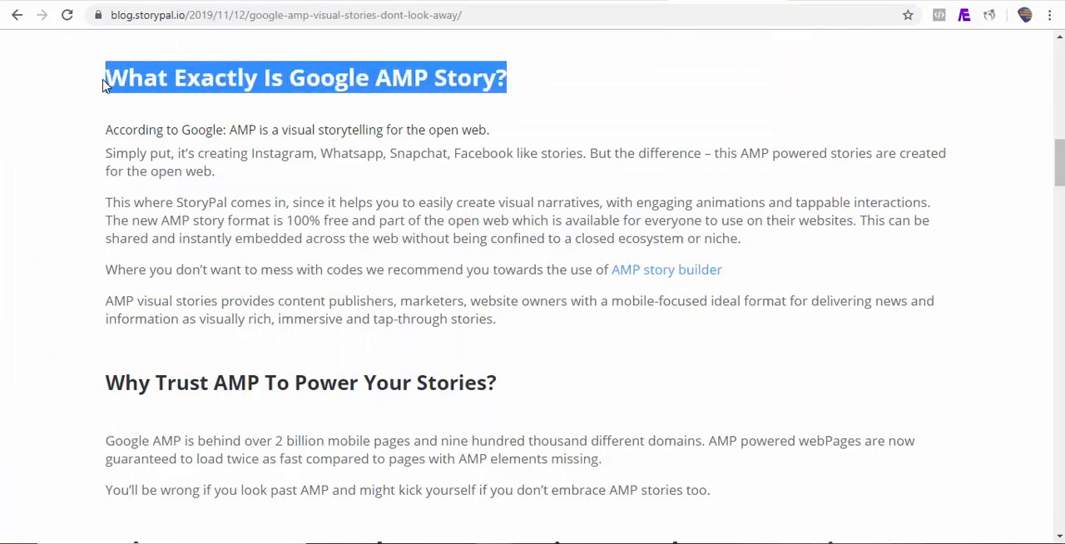
click(75, 3)
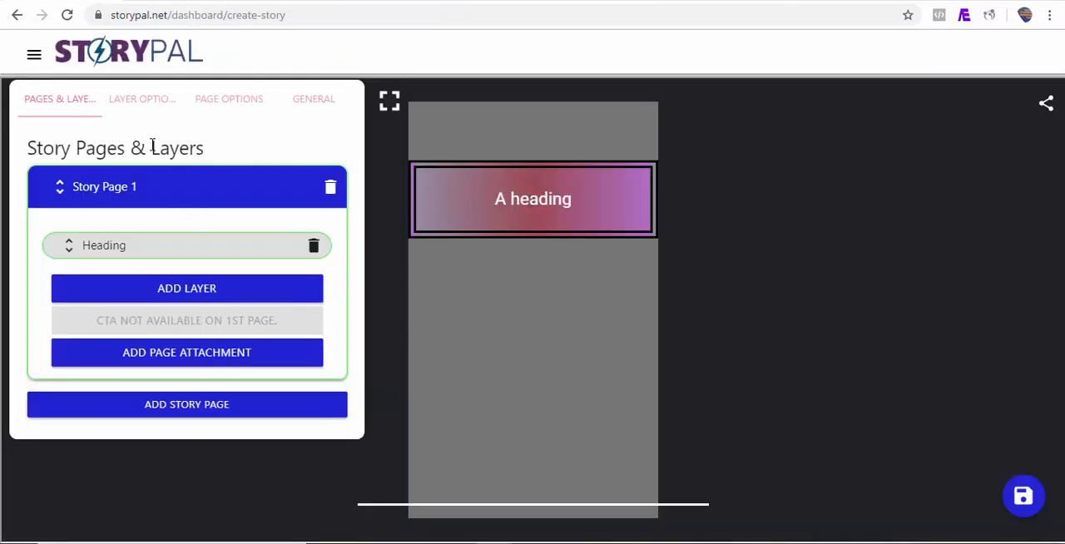
click(136, 103)
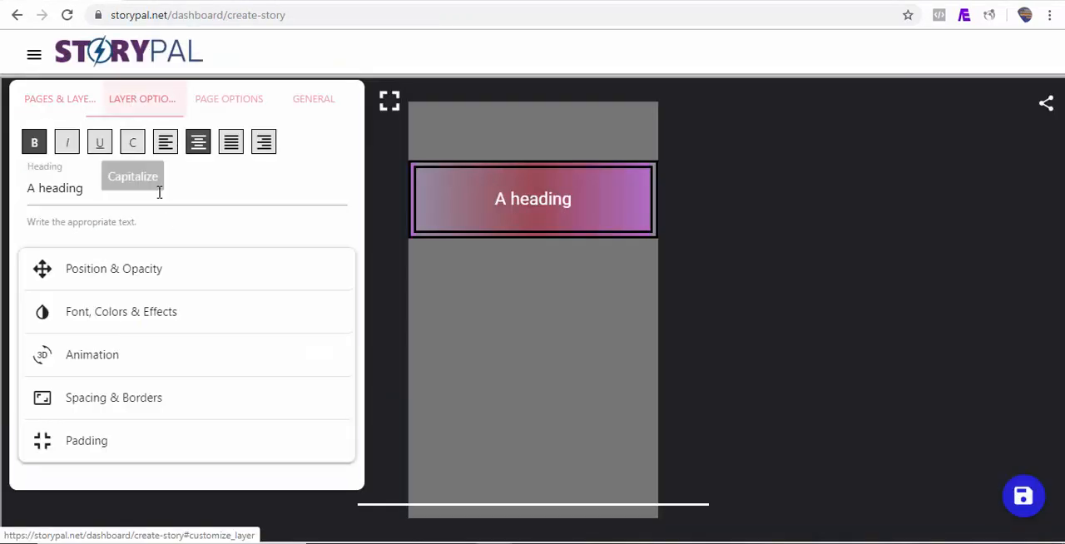
triple_click(146, 199)
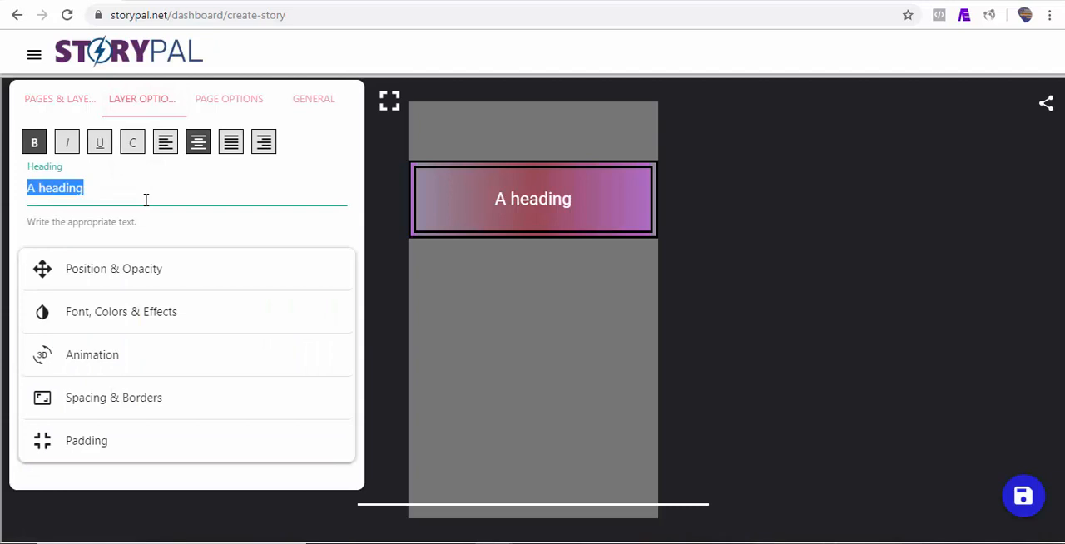
key(ctrl+v)
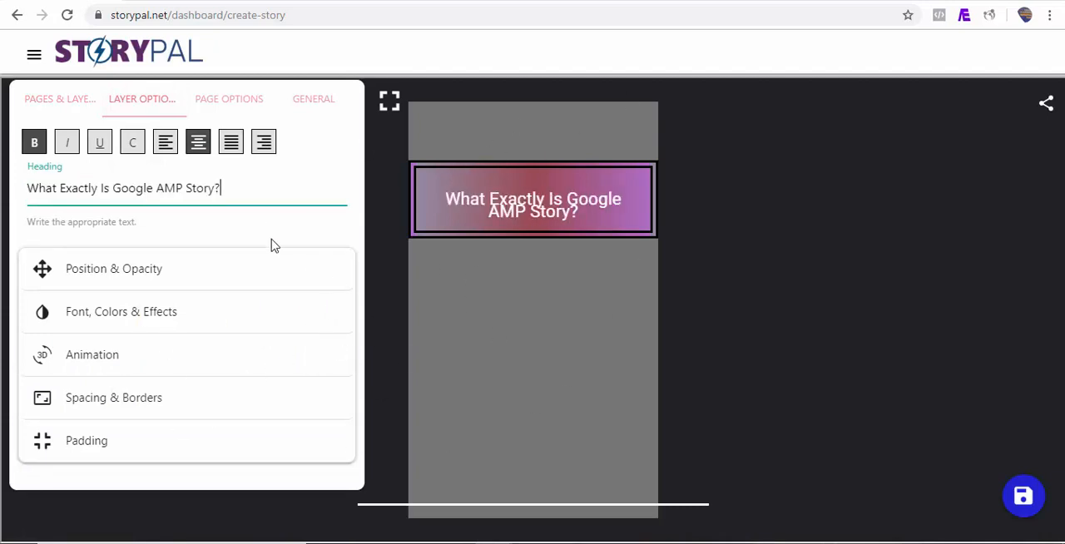
Set the heading layer's line height to 3.5rem in its spacing options.
click(175, 406)
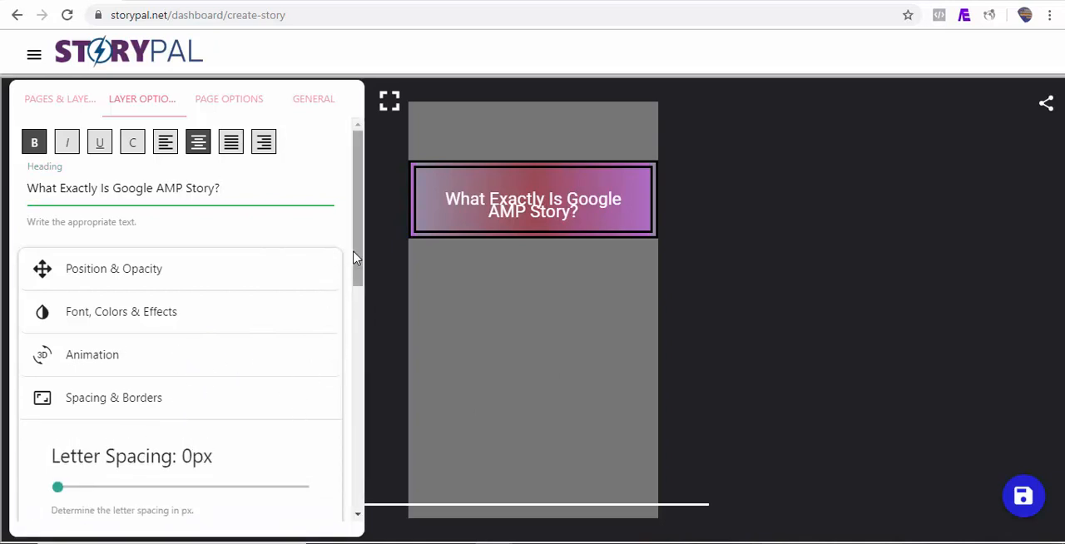
drag(356, 257, 356, 347)
drag(74, 349, 101, 350)
Extend the heading box downward so both text lines fit, and remove its border.
click(544, 217)
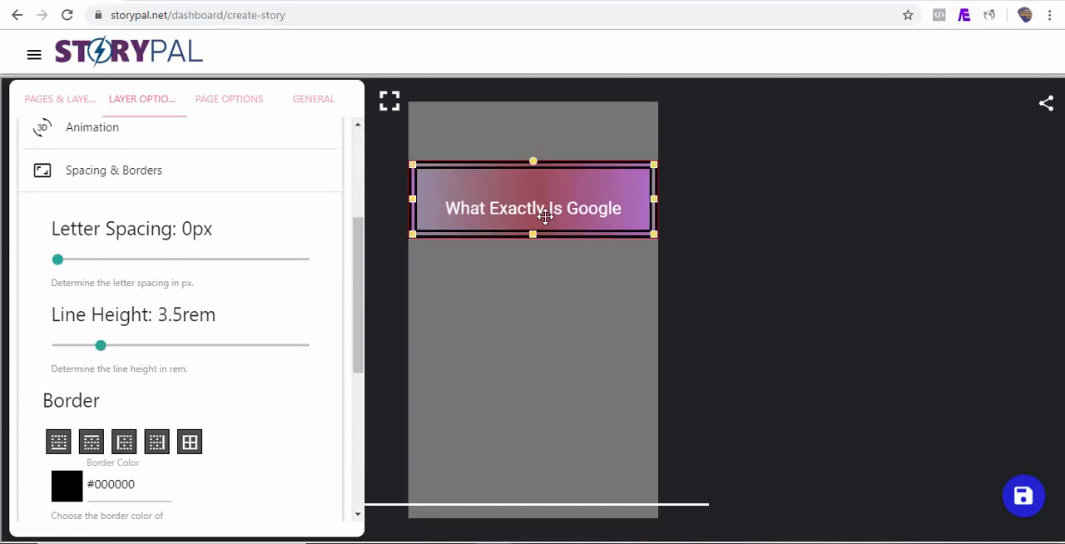
drag(534, 235, 538, 280)
click(366, 319)
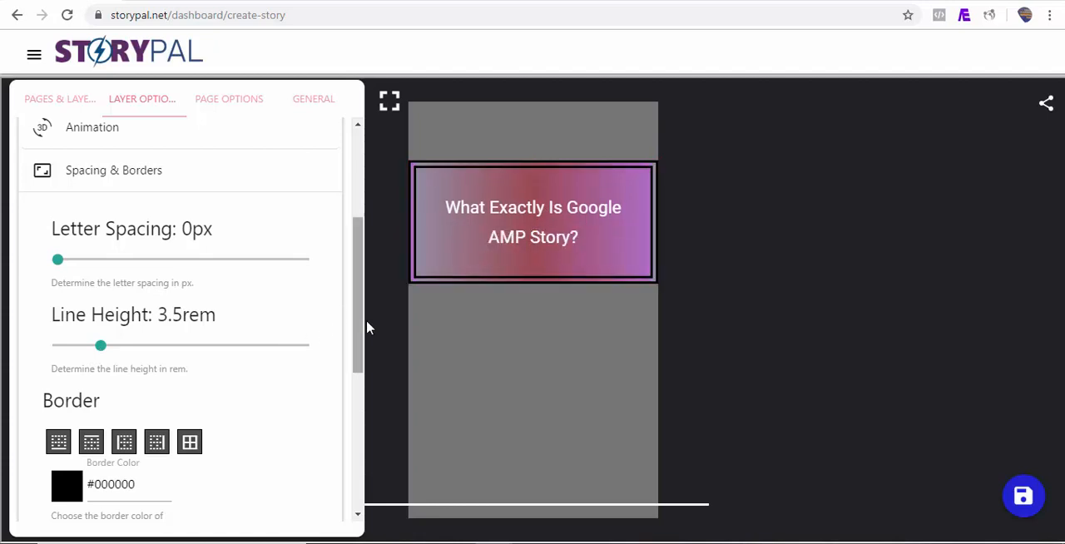
click(474, 261)
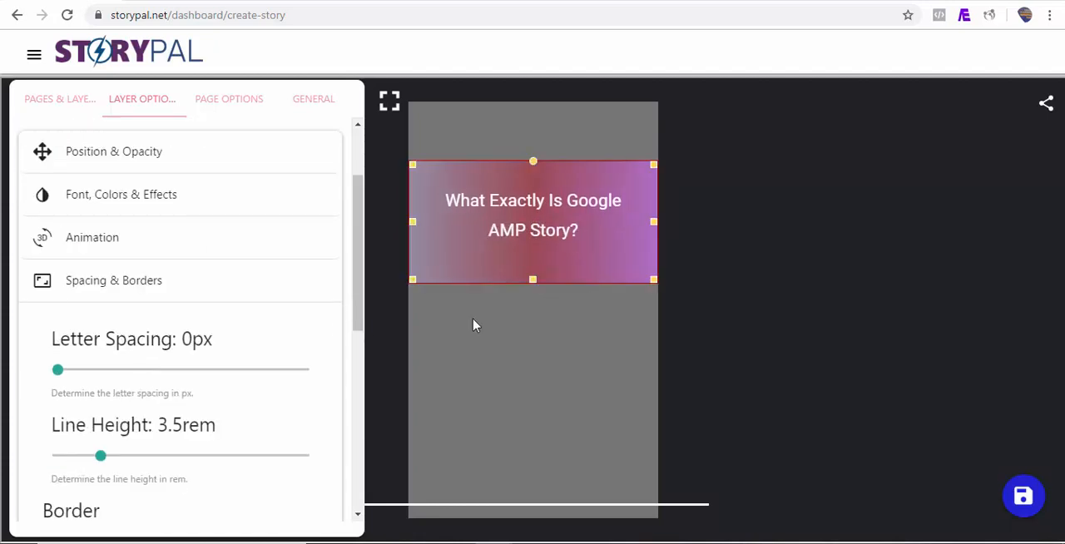
click(526, 365)
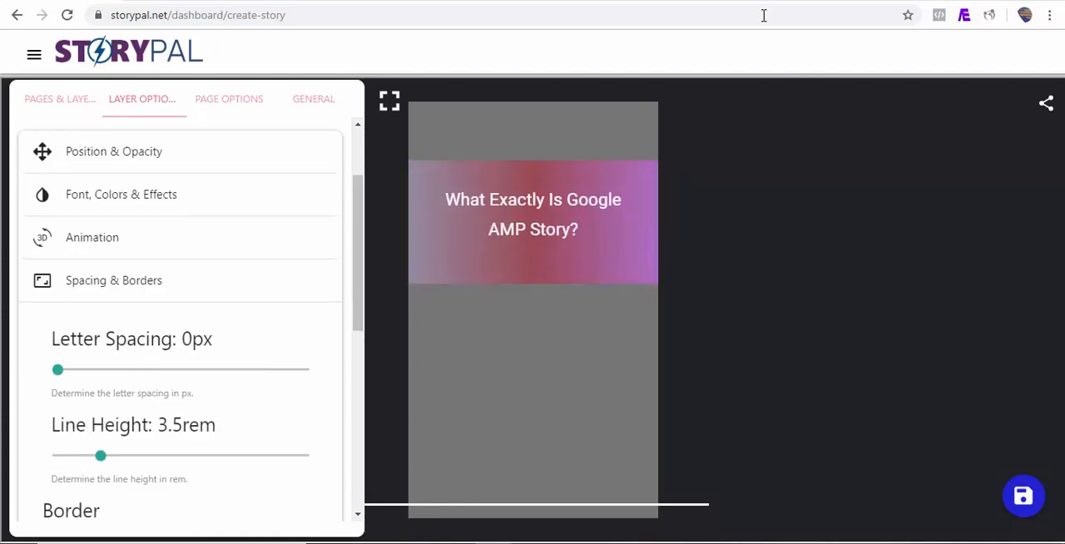
Copy "According to Google: AMP is a visual storytelling for the open web." from the blog article and add a Text layer to Story Page 1.
click(741, 2)
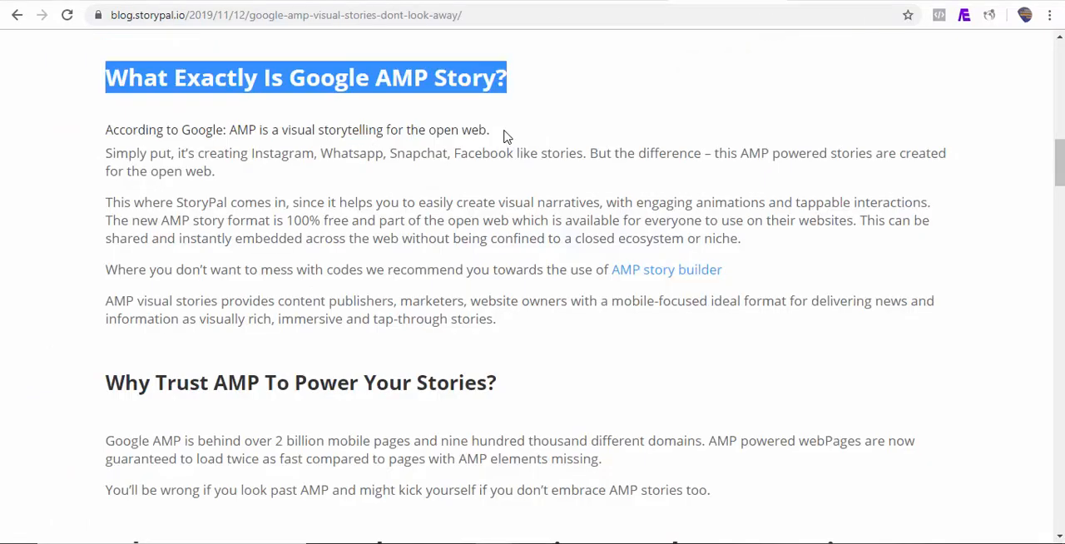
drag(503, 135, 106, 130)
key(ctrl+c)
click(65, 102)
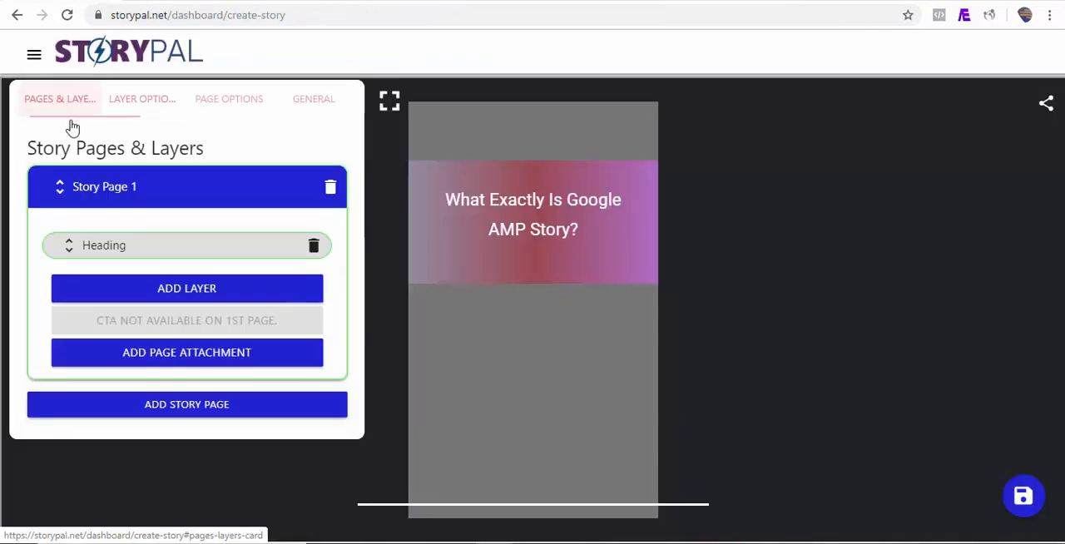
click(166, 289)
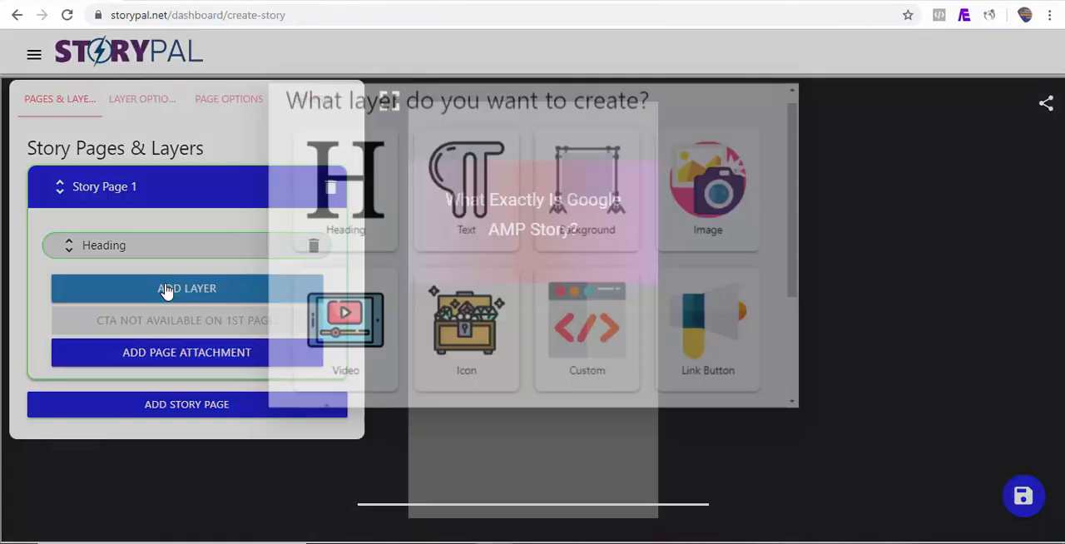
click(467, 212)
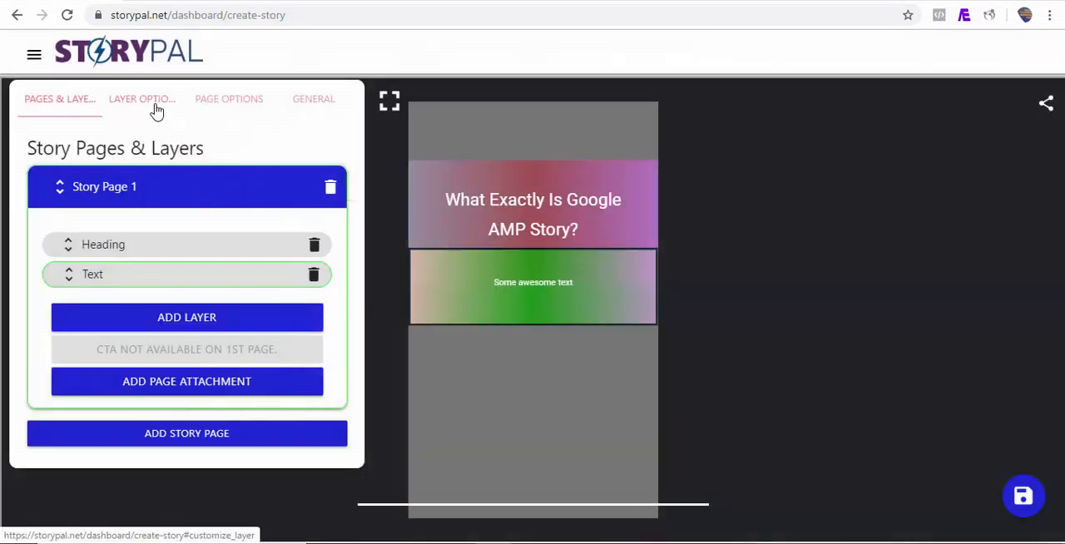
Replace the text layer's placeholder with the copied sentence about visual storytelling and remove the layer's background color.
click(146, 100)
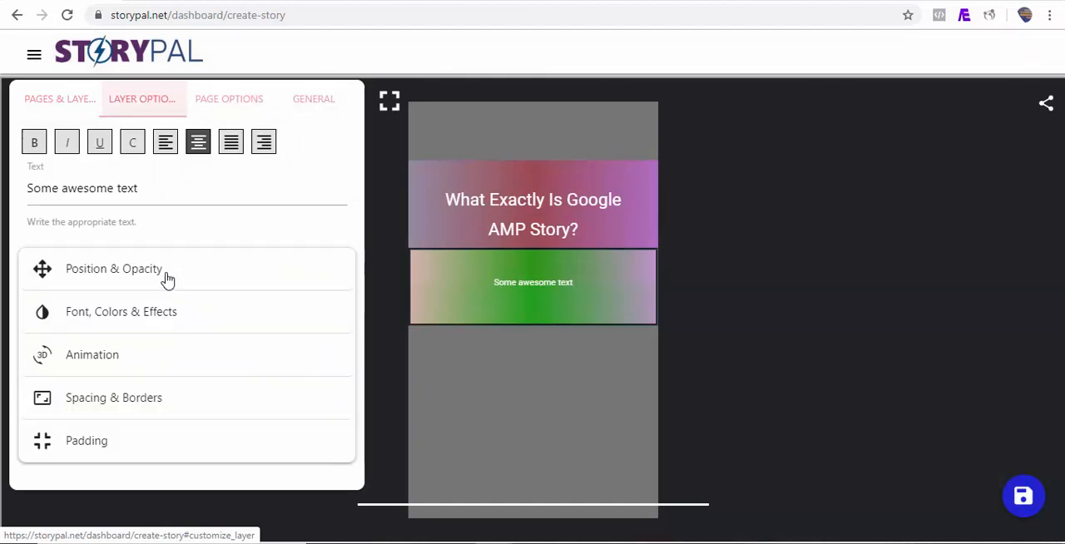
click(142, 190)
key(ctrl+a)
key(ctrl+v)
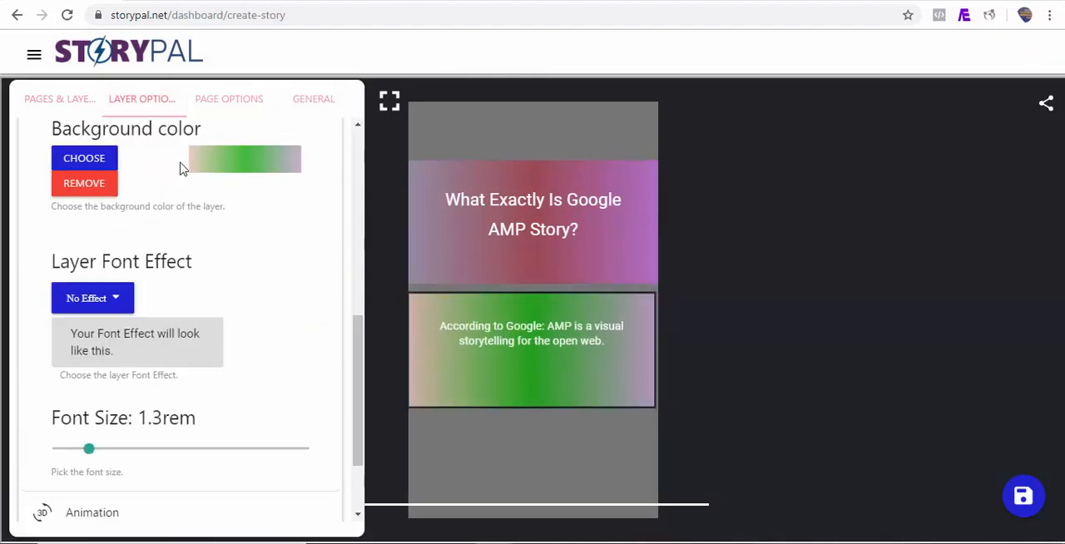
click(77, 191)
Search the StoryPal library for "google" videos for Story Page 1's background video.
click(228, 108)
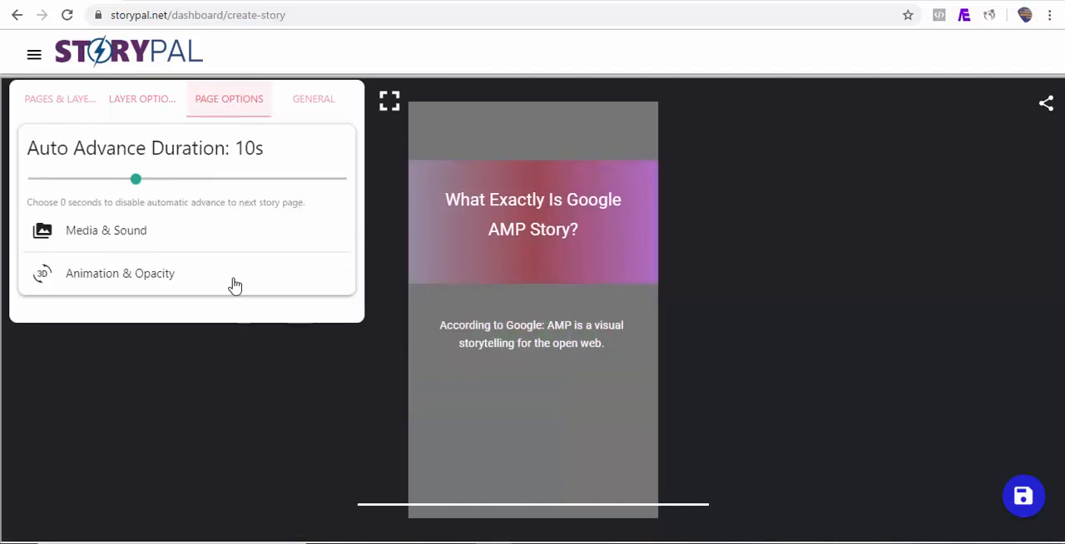
click(117, 240)
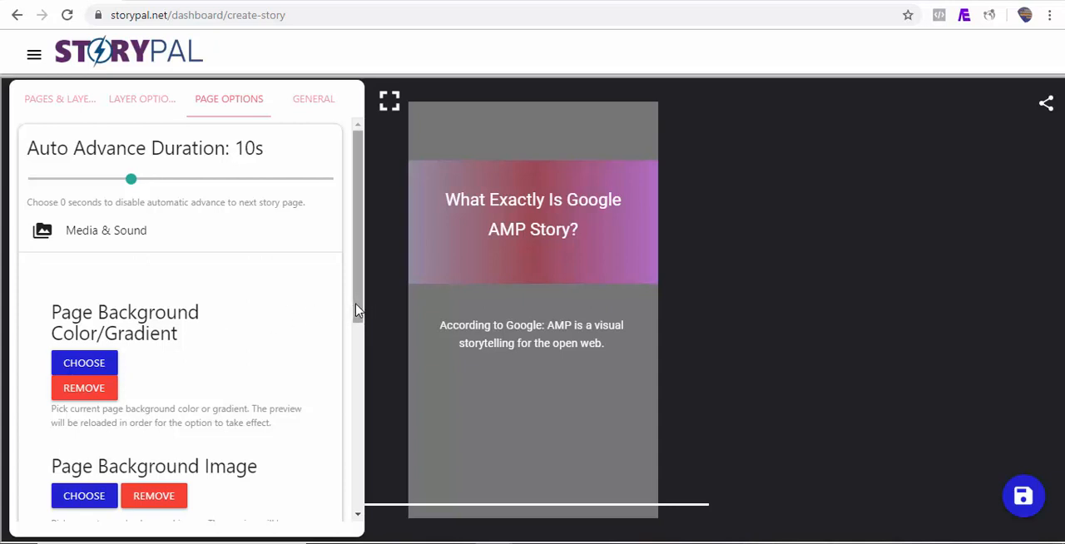
scroll(93, 393, down, 2)
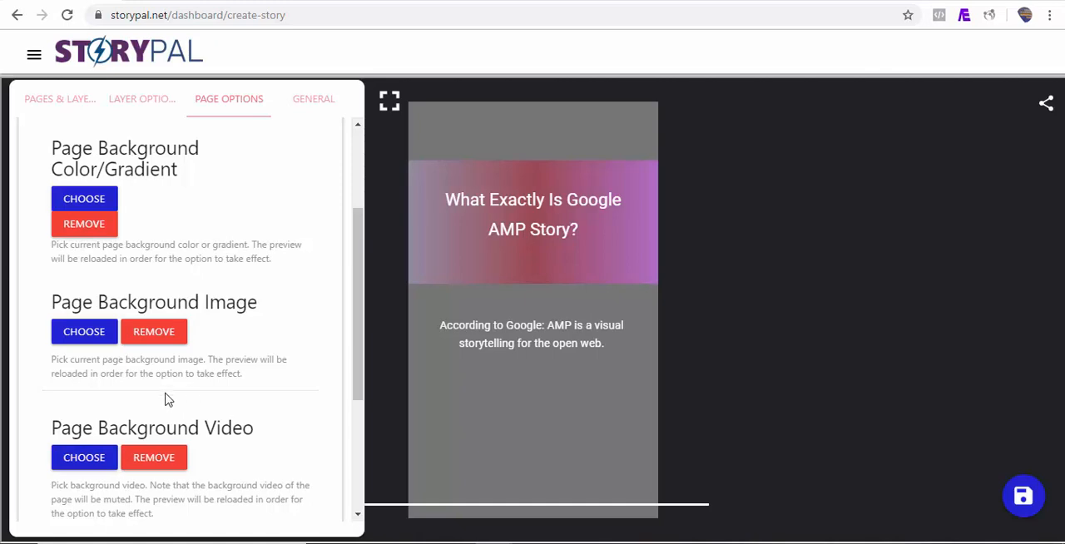
click(92, 459)
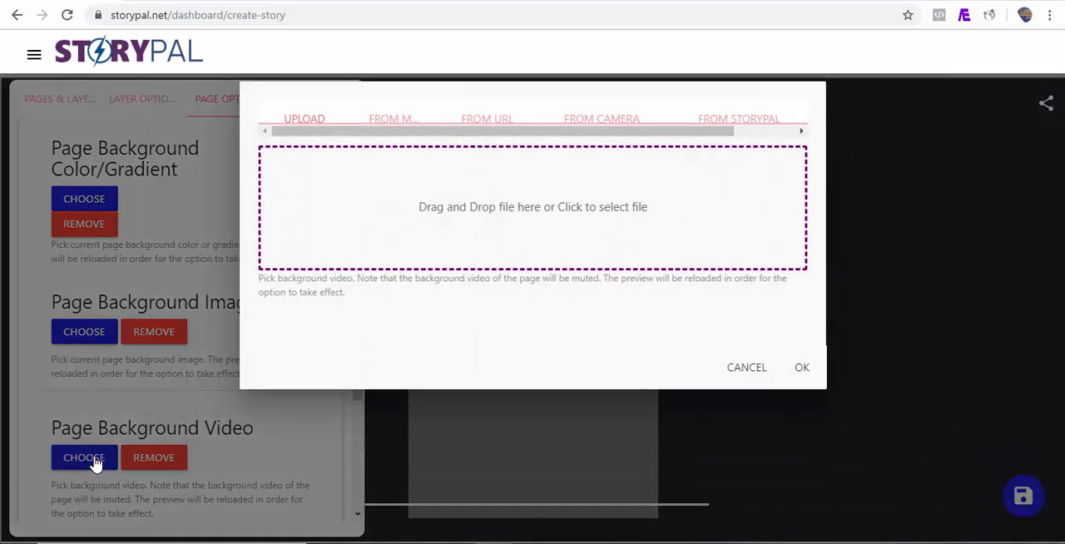
click(739, 130)
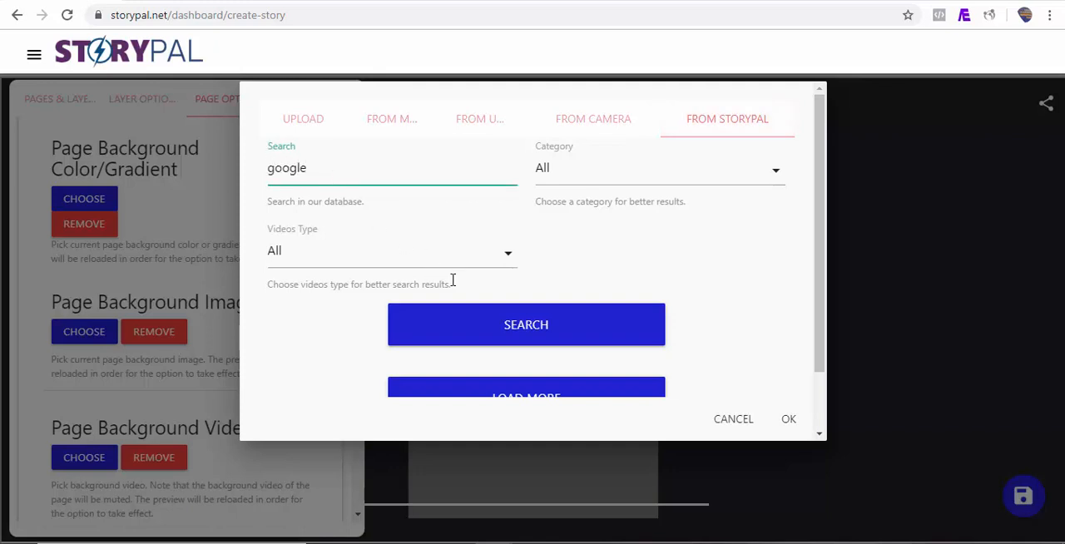
click(478, 334)
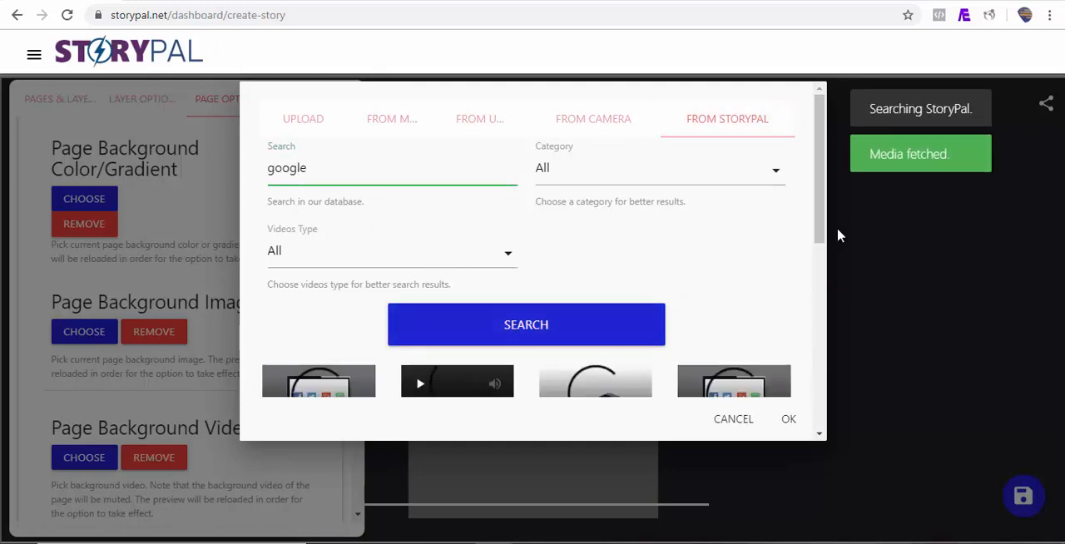
Set the "android, icons, samsung" video as the background video of Story Page 1.
drag(823, 228, 818, 326)
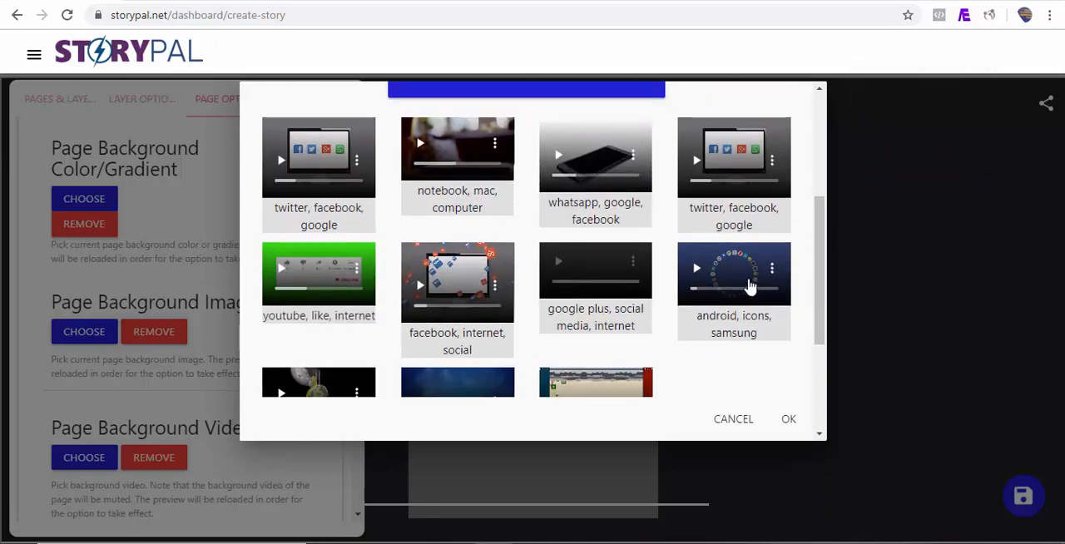
click(681, 251)
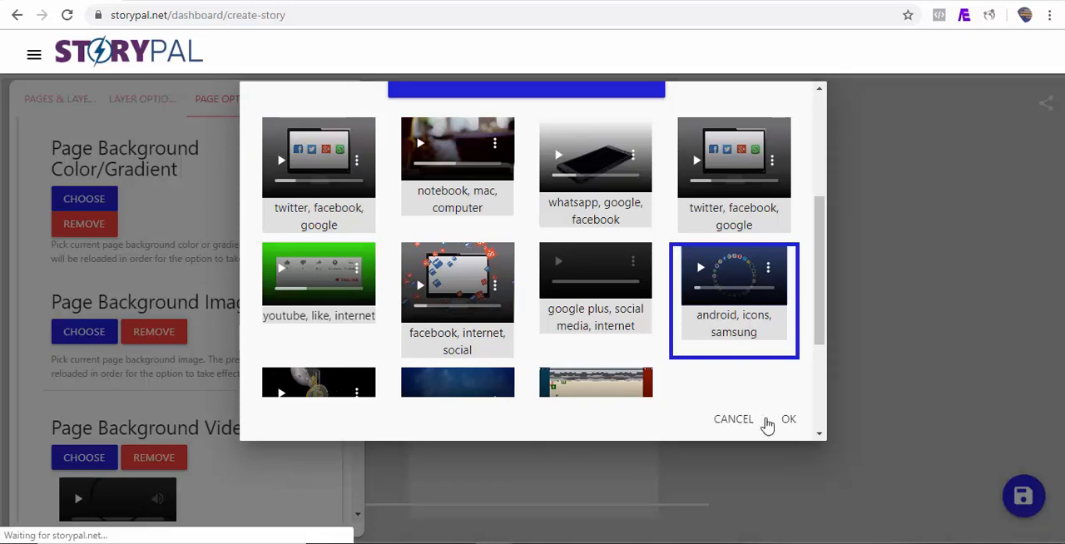
click(790, 428)
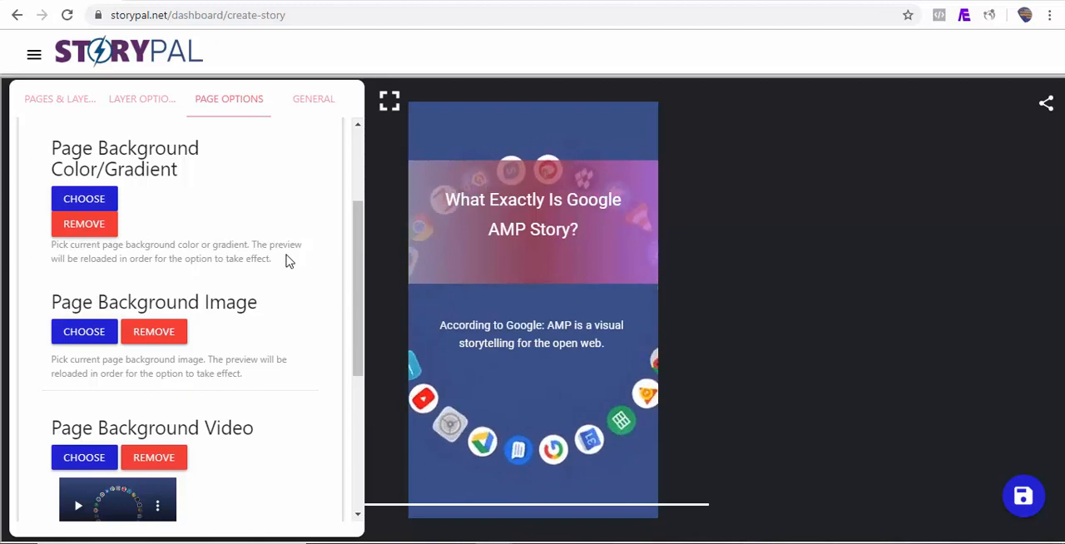
Apply the Fly in top animation to the heading layer of Story Page 1.
click(83, 106)
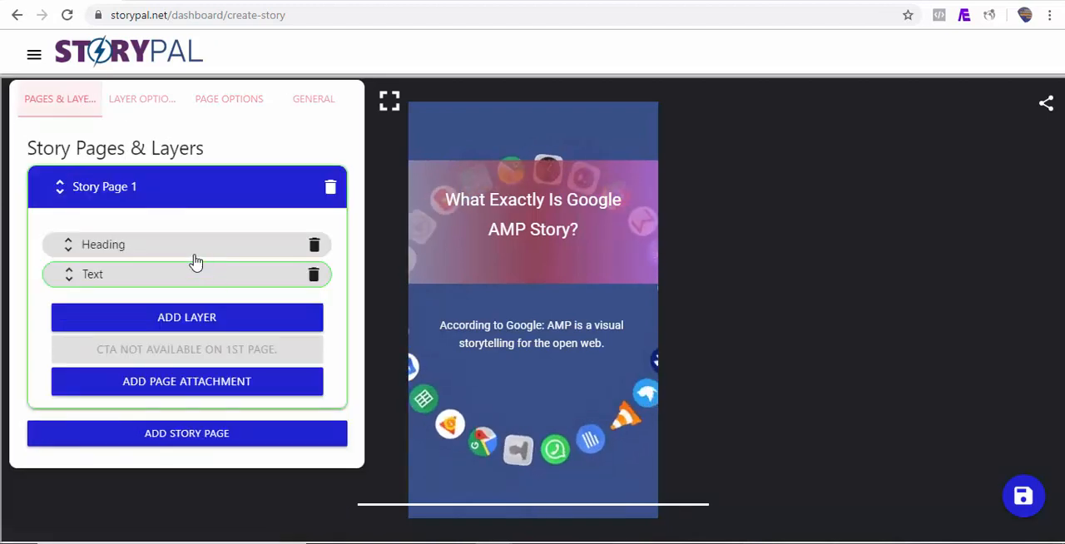
click(187, 249)
click(154, 103)
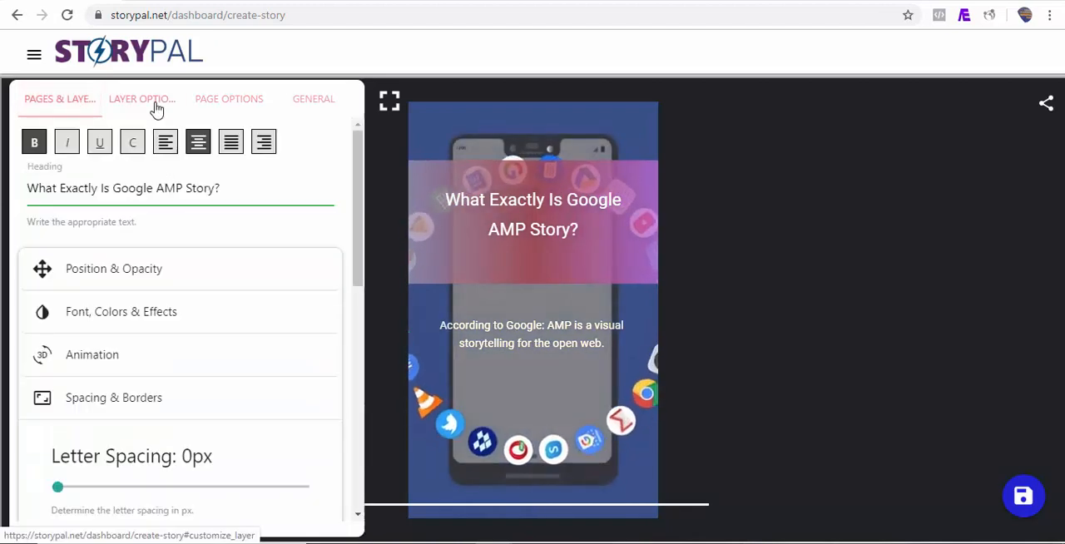
click(169, 377)
drag(364, 311, 360, 345)
click(238, 369)
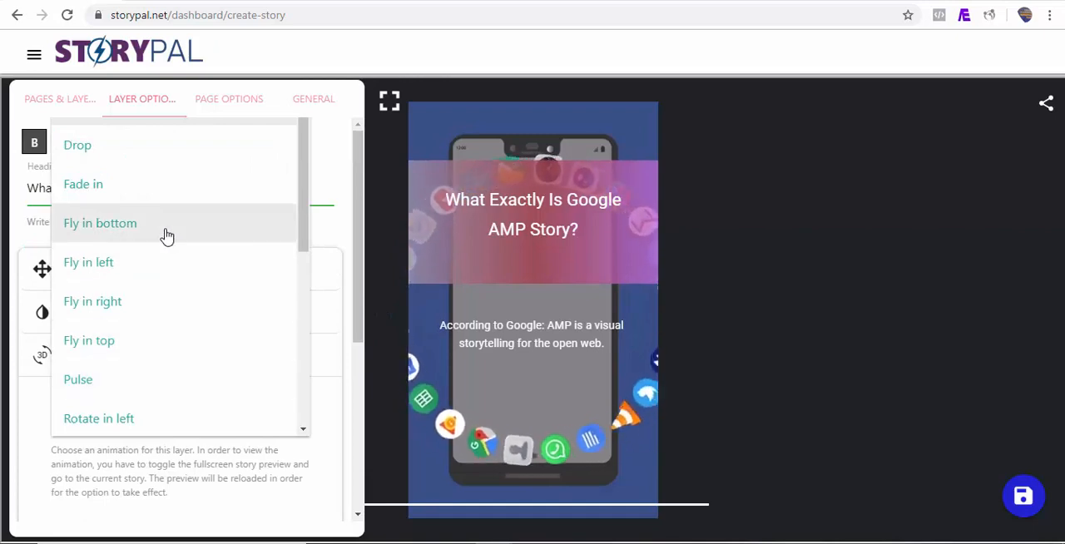
click(125, 349)
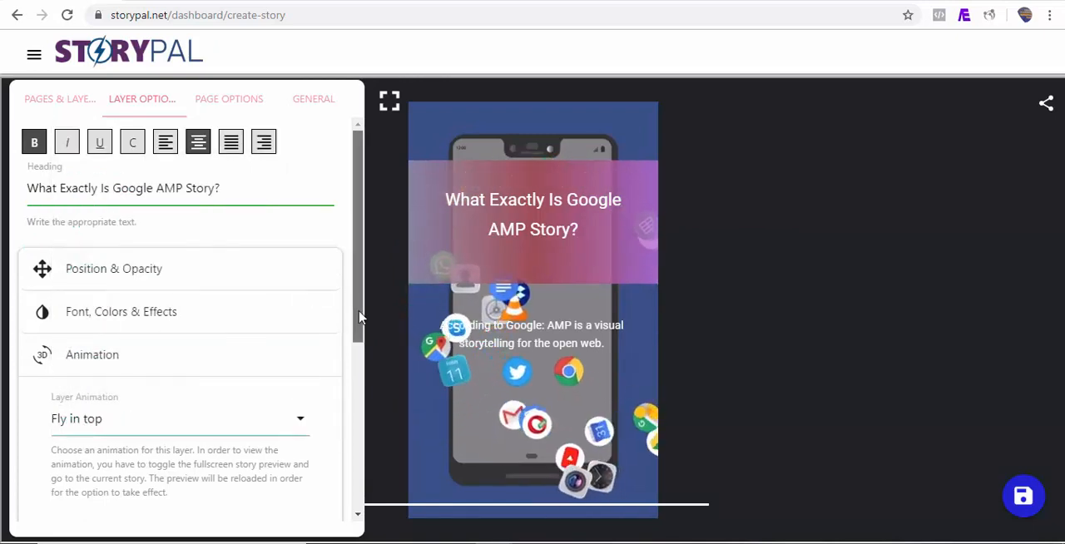
Set the heading layer's animation delay to 0.8s.
scroll(360, 333, down, 1)
drag(360, 344, 359, 384)
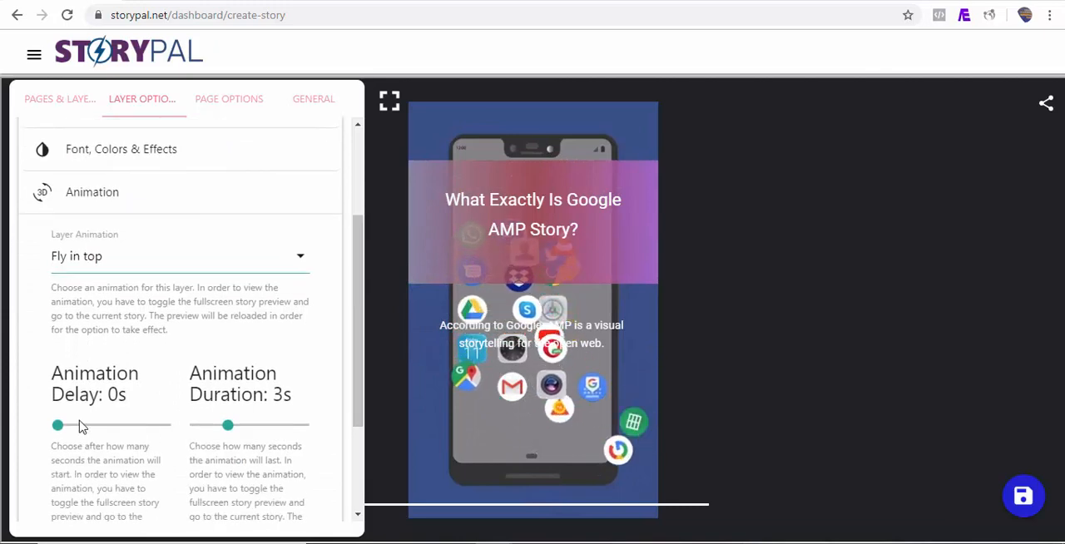
drag(59, 426, 66, 426)
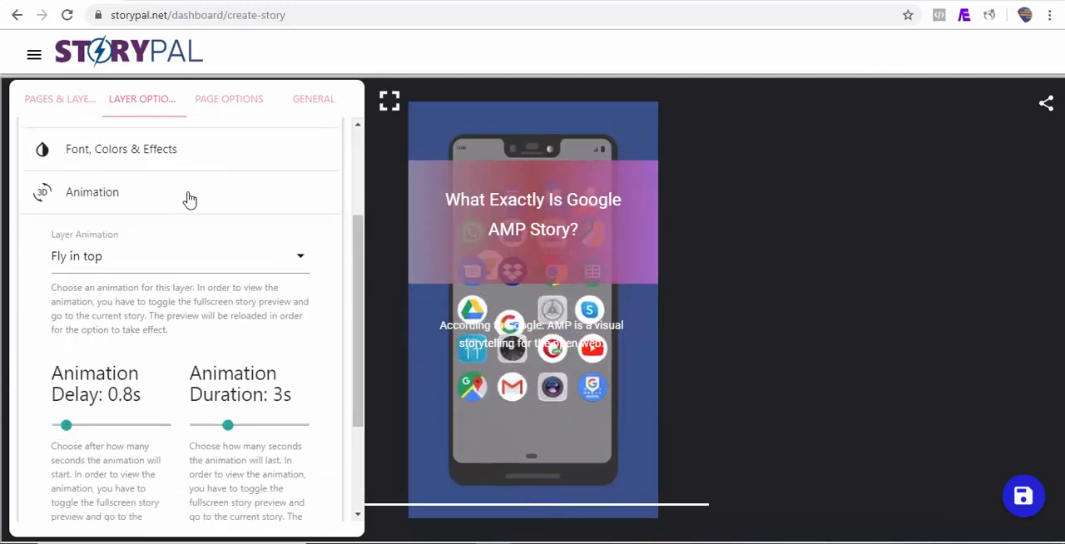
Give the text layer the Fly in left animation with a 2s delay and check the story in the fullscreen preview.
drag(358, 342, 344, 223)
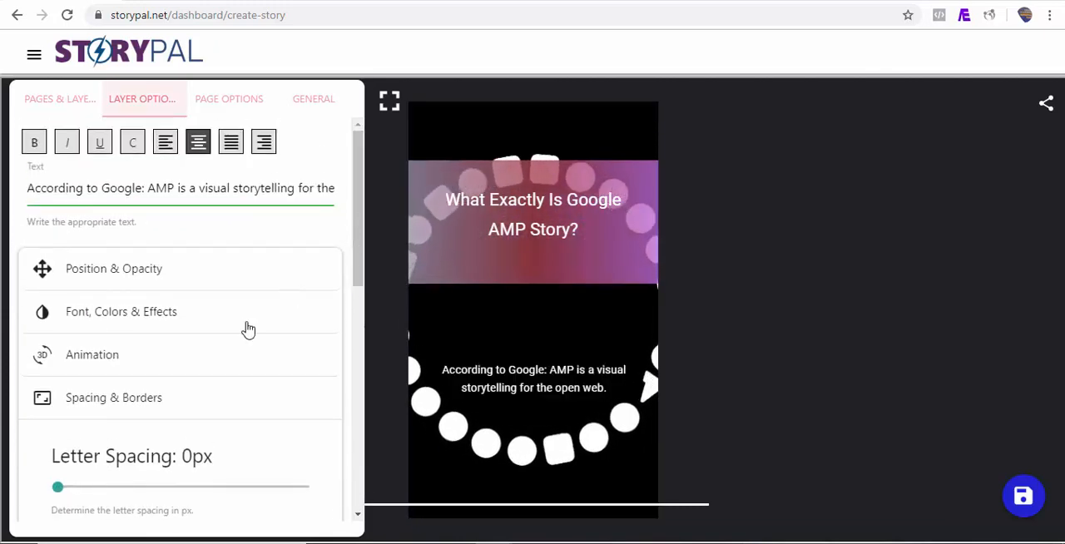
click(146, 363)
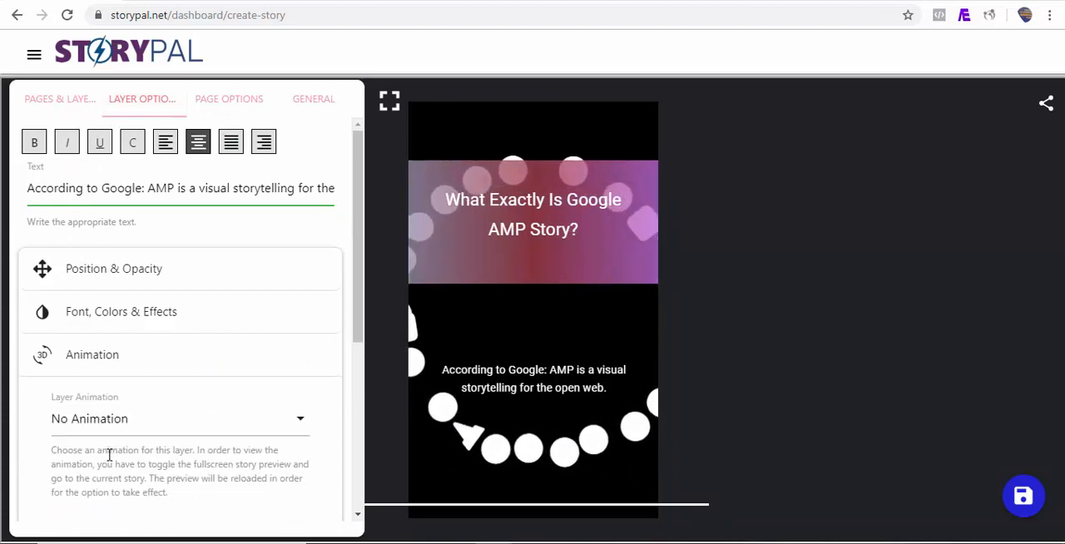
click(119, 429)
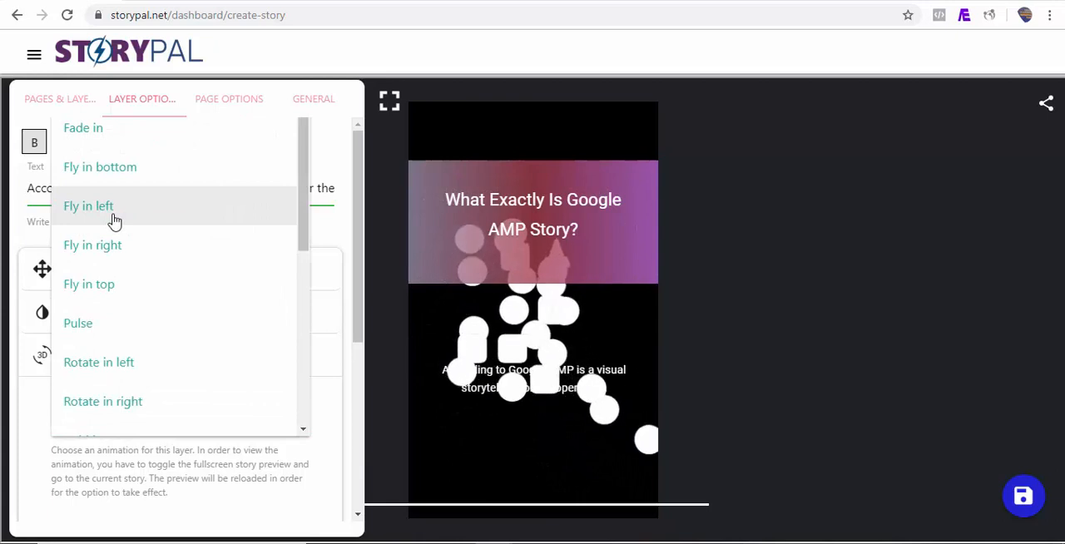
click(143, 209)
drag(358, 287, 360, 438)
scroll(115, 324, down, 1)
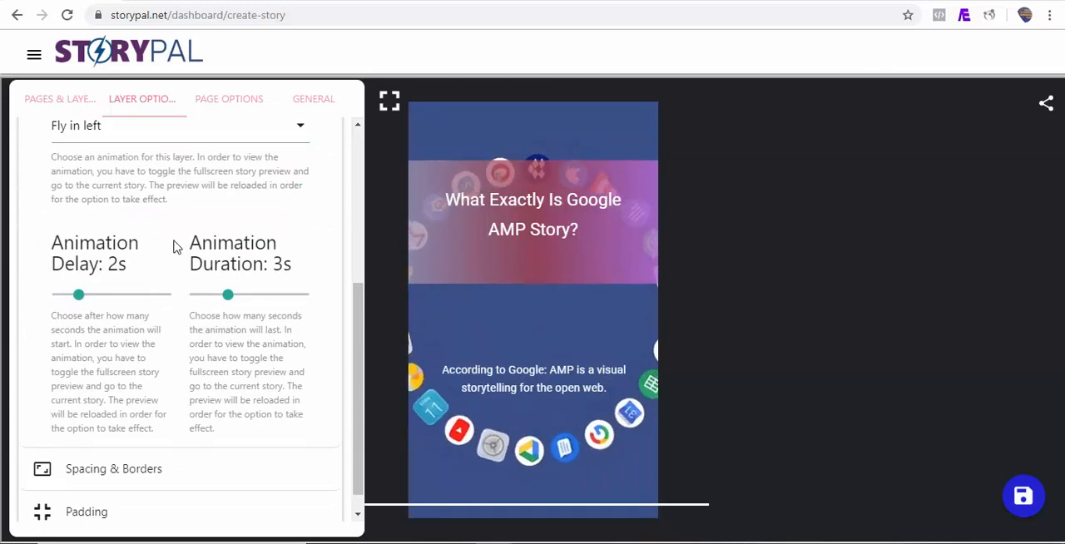
click(389, 99)
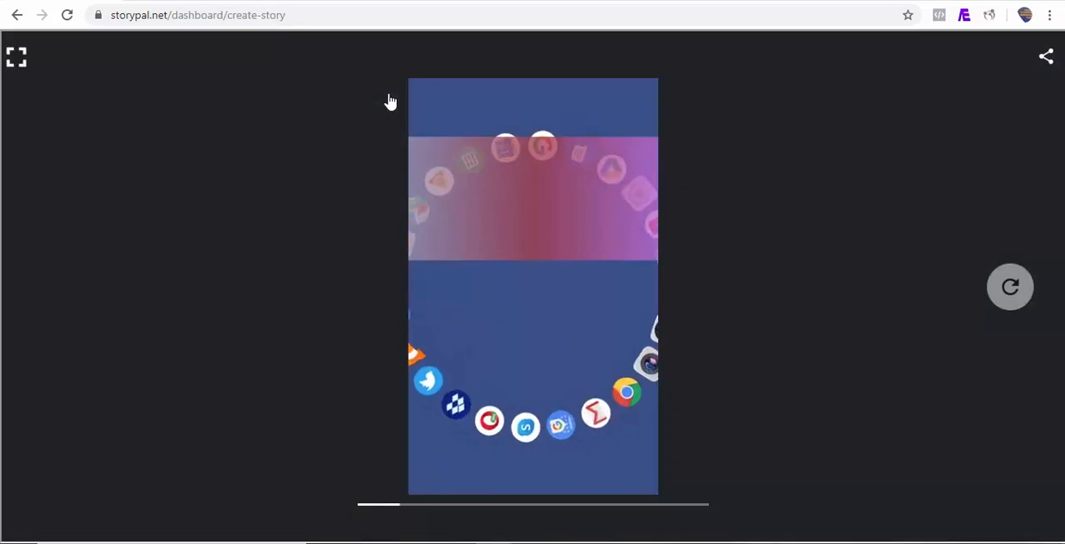
click(16, 58)
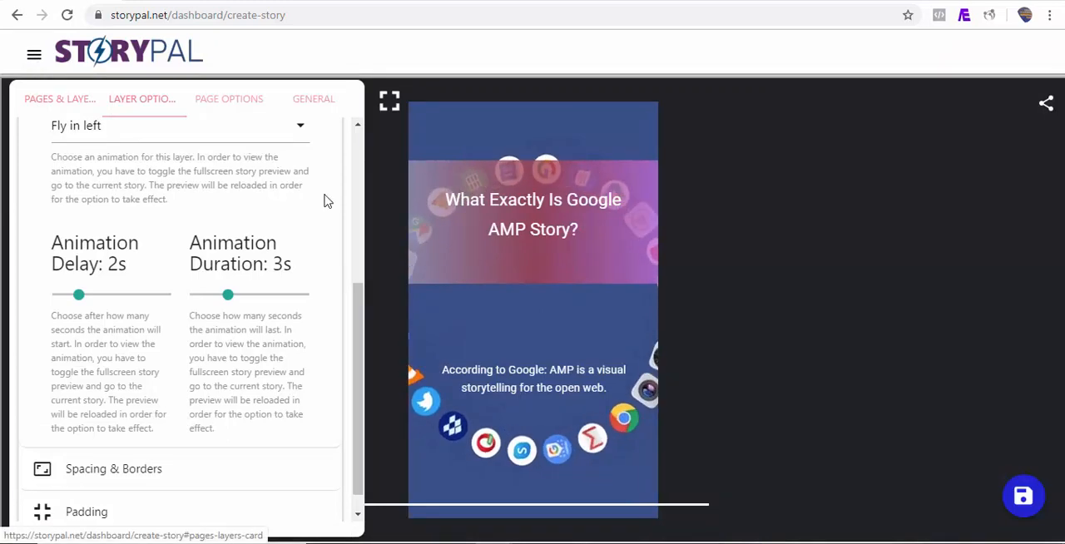
Add a second story page using the Custom option.
click(63, 114)
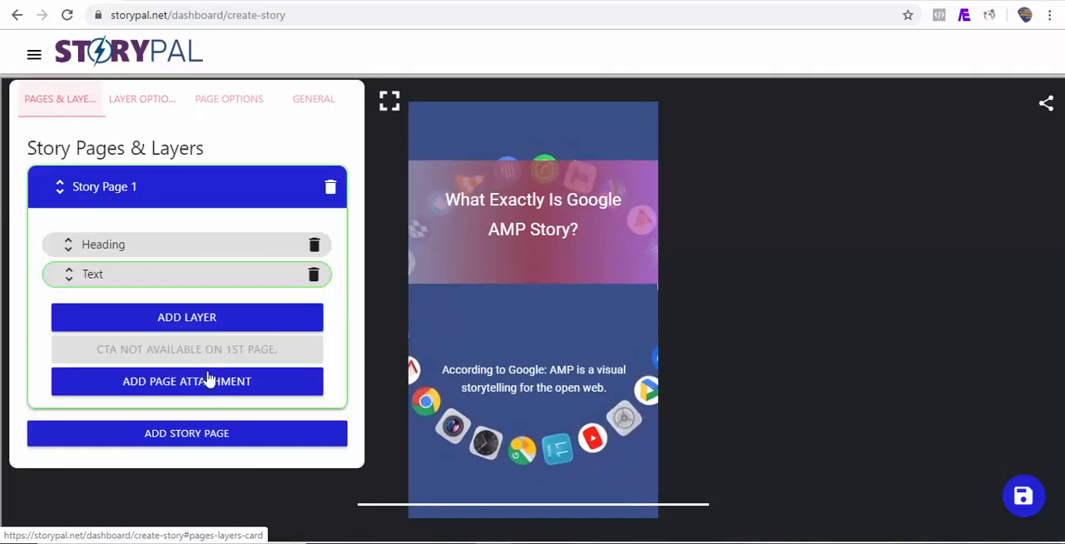
click(168, 433)
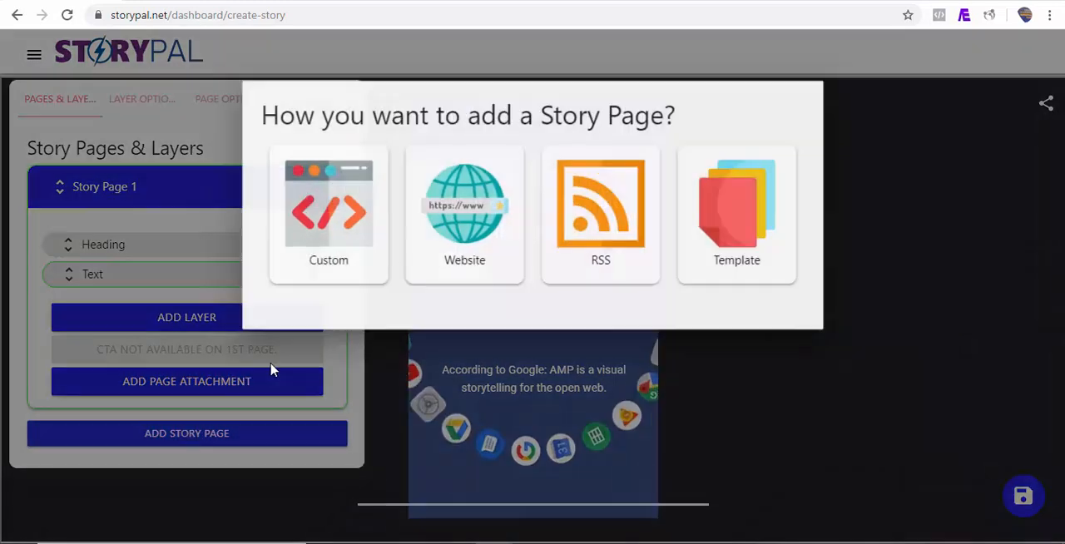
click(337, 241)
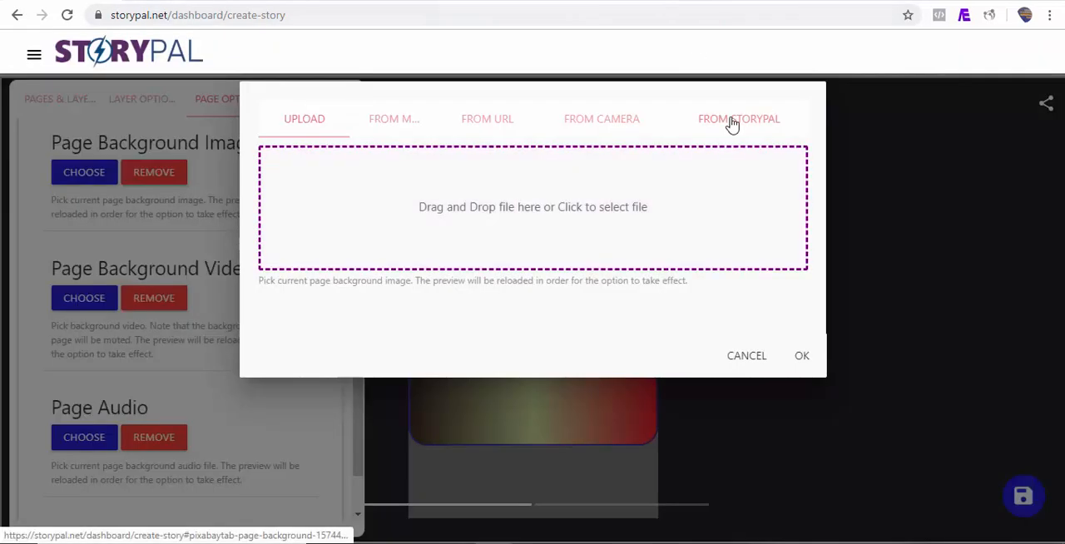
Search the StoryPal image library for vertically oriented "google" images to use as Story Page 2's background.
click(730, 124)
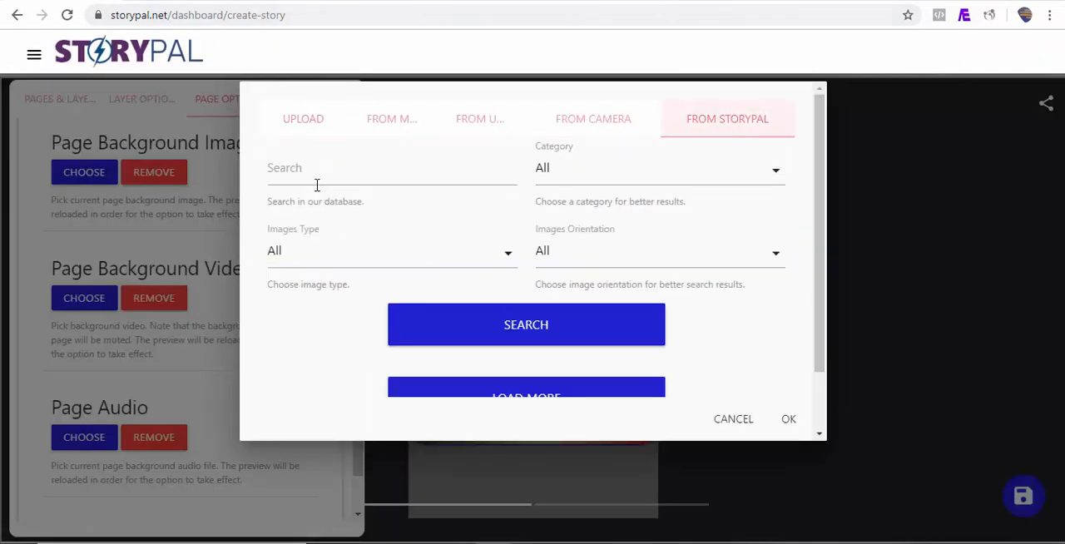
click(313, 174)
text(google)
click(702, 254)
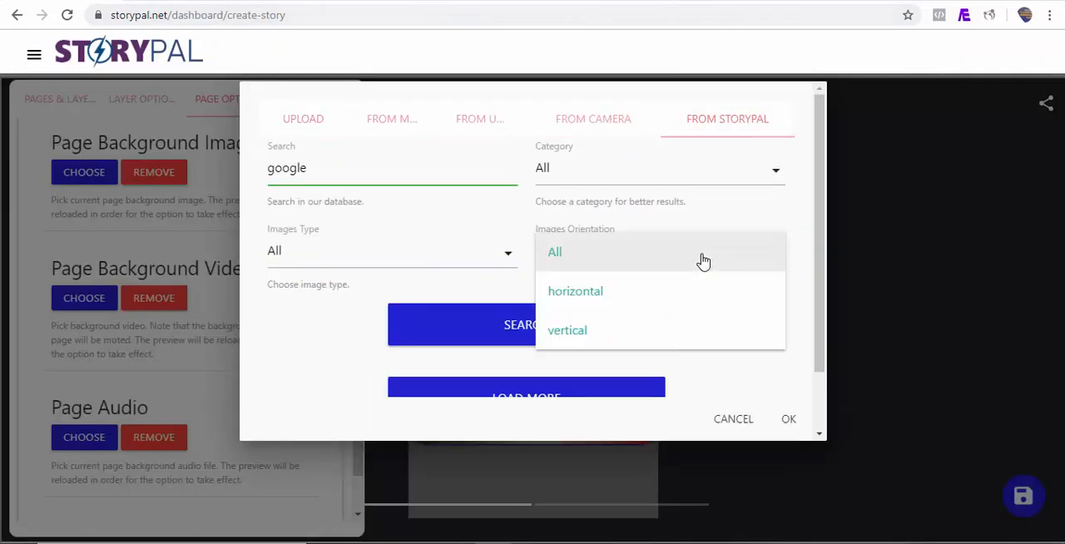
click(628, 330)
click(628, 330)
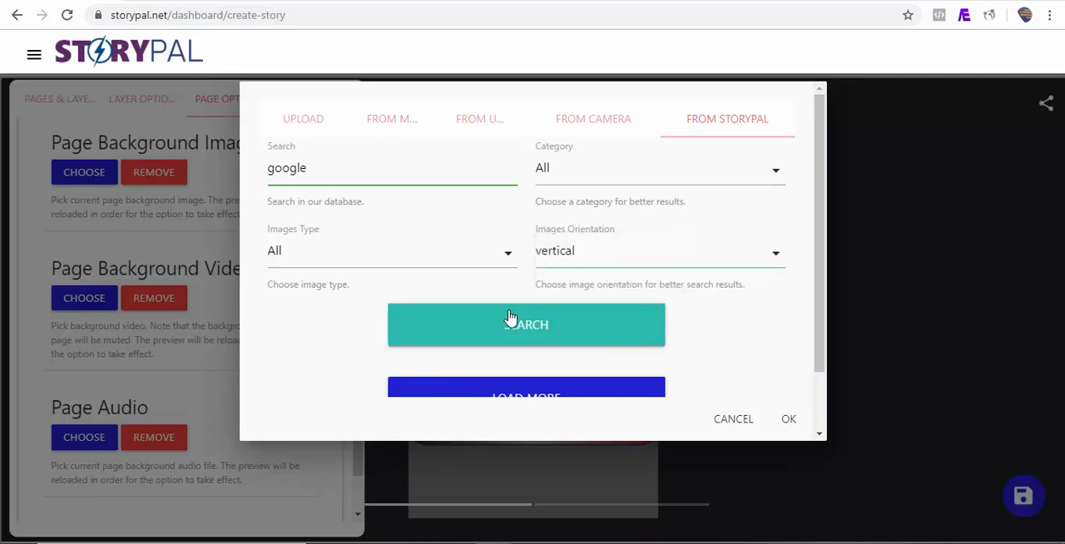
click(571, 337)
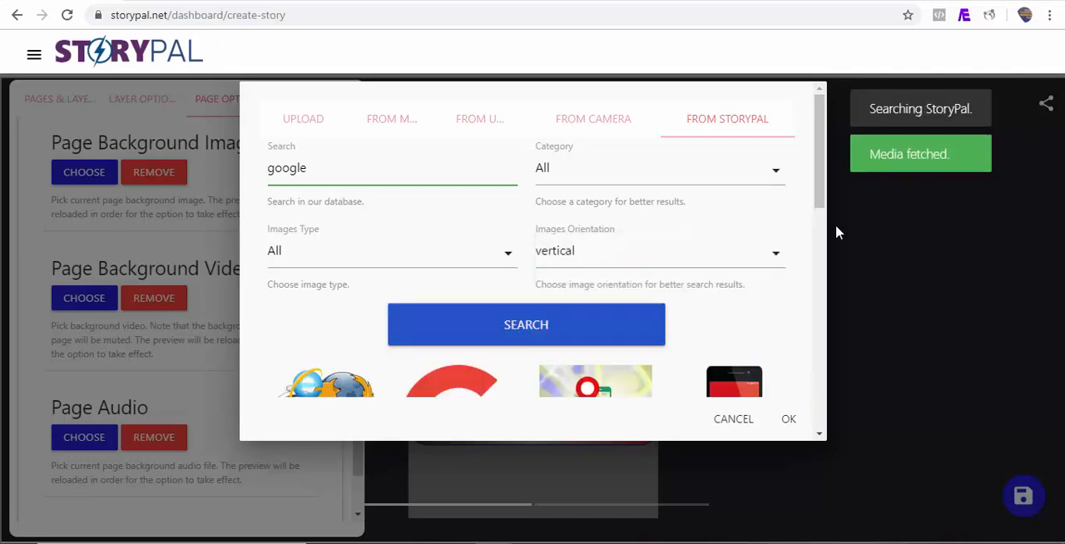
Set the "navigation, gps, location" image as the background of Story Page 2.
drag(820, 208, 820, 322)
click(737, 306)
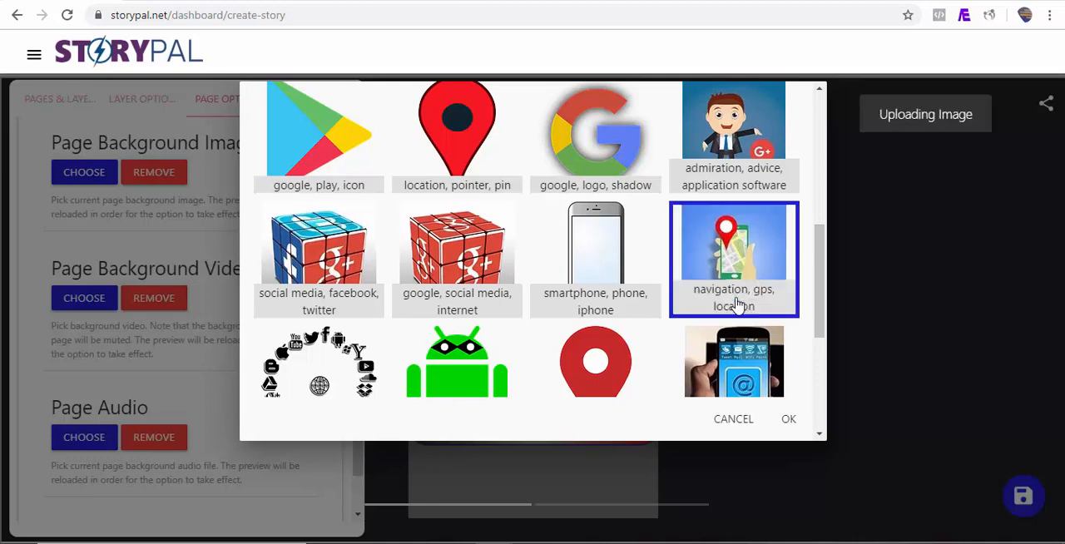
click(788, 419)
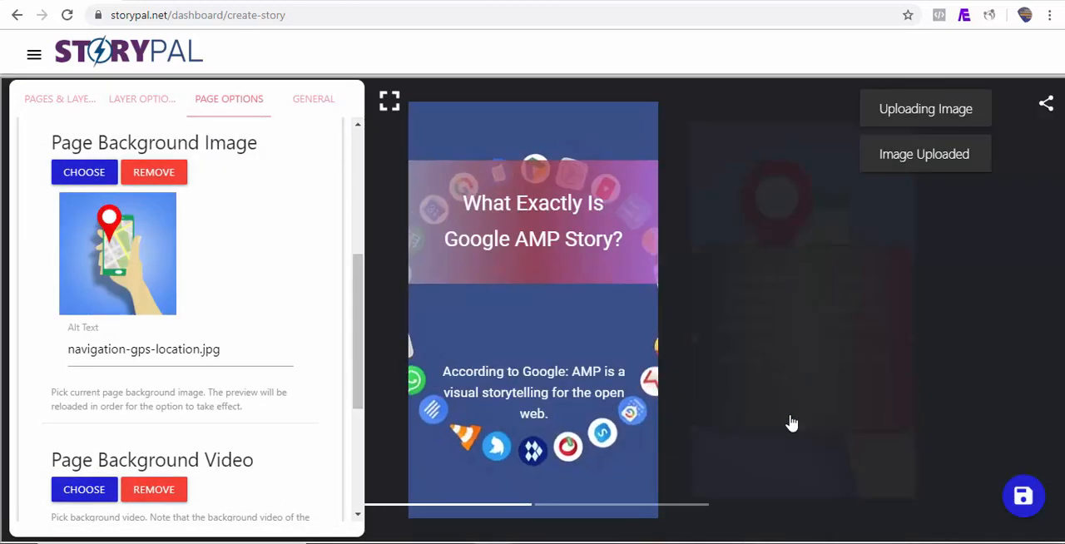
Add a third story page, then enlarge and reposition its text layer so the whole paragraph fits on the page.
click(59, 99)
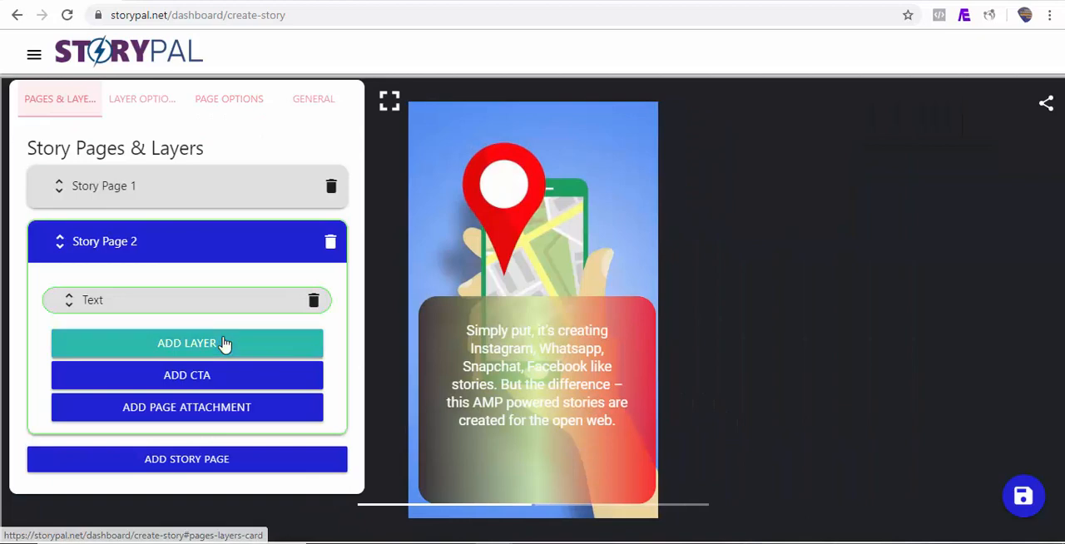
click(204, 467)
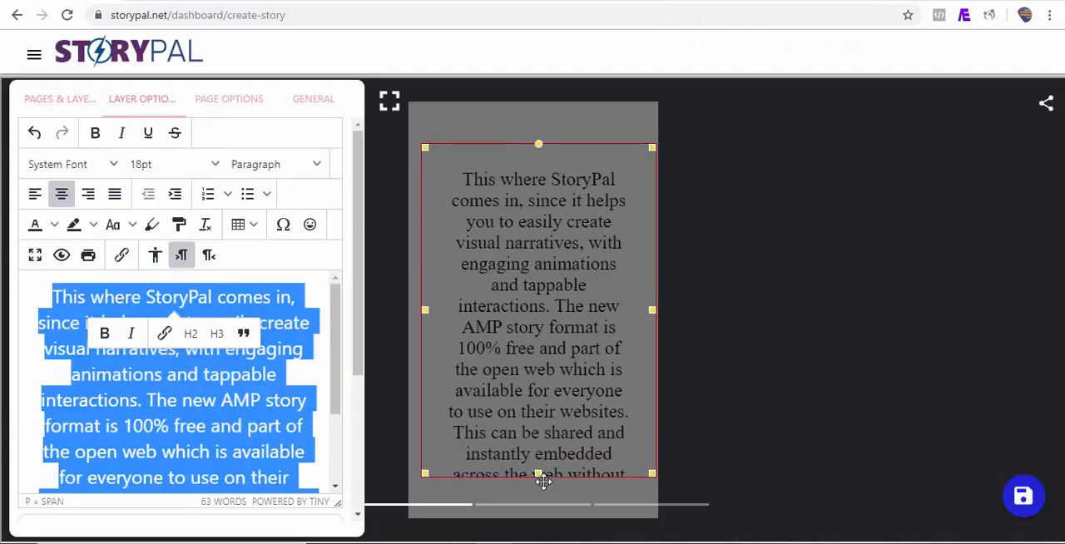
drag(541, 477, 542, 490)
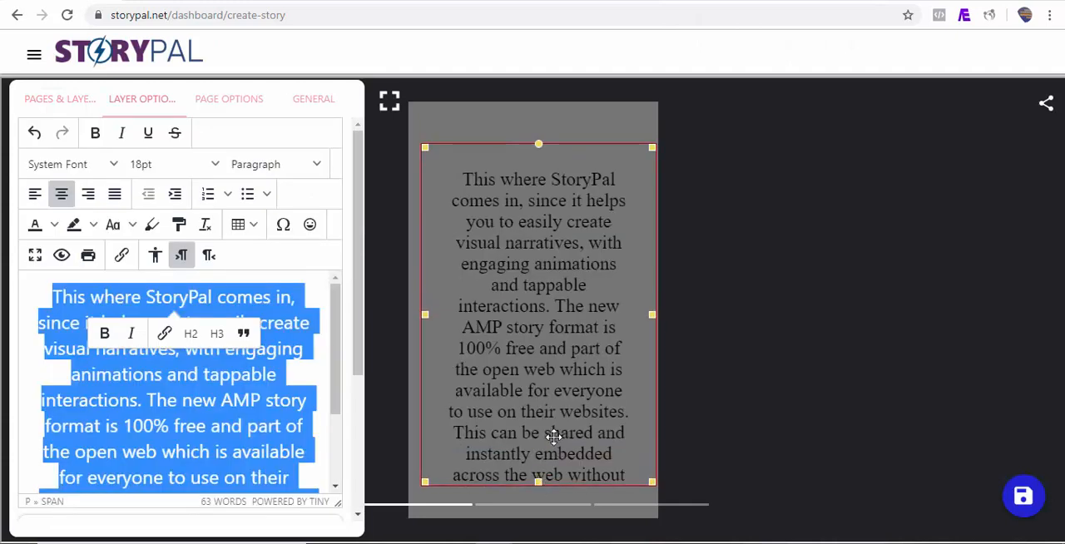
drag(553, 436, 548, 372)
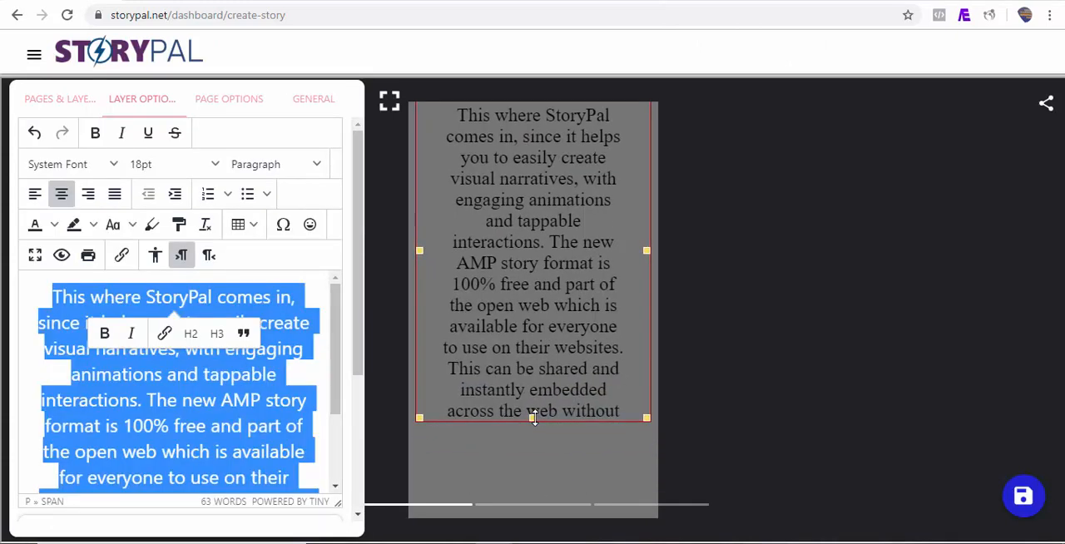
drag(533, 417, 546, 513)
drag(560, 460, 563, 481)
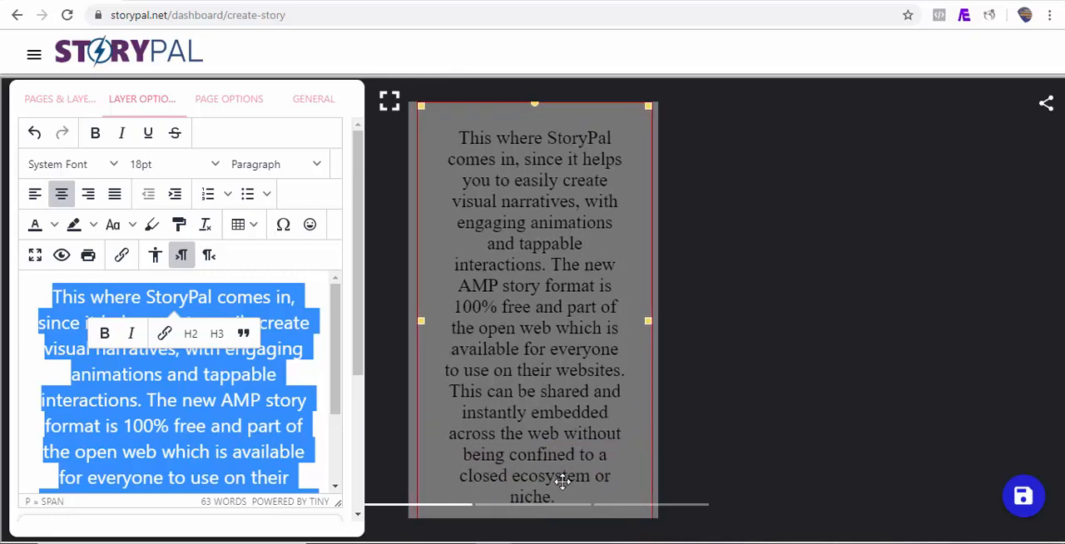
Color the Story Page 3 paragraph light yellow and give it a dark blue text highlight.
click(54, 226)
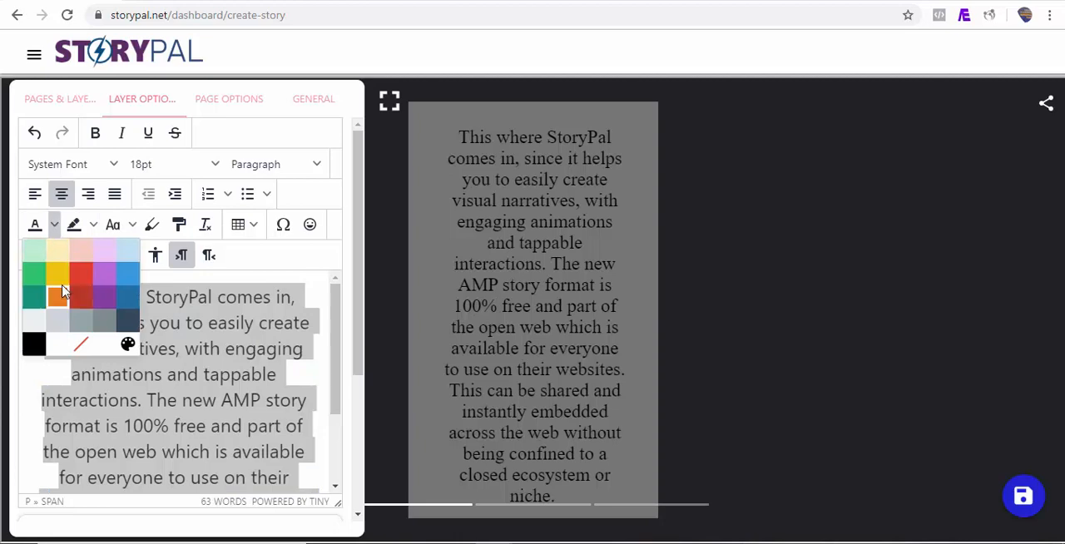
click(57, 248)
click(93, 225)
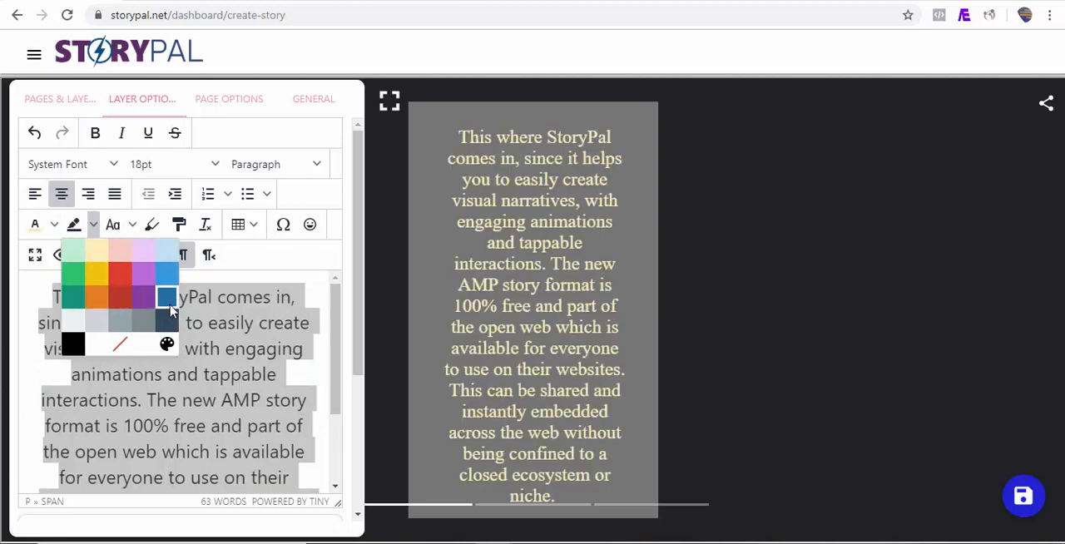
click(167, 297)
Set the "heart, valentines, love" clip from the StoryPal library as Story Page 3's background video.
click(229, 98)
click(84, 340)
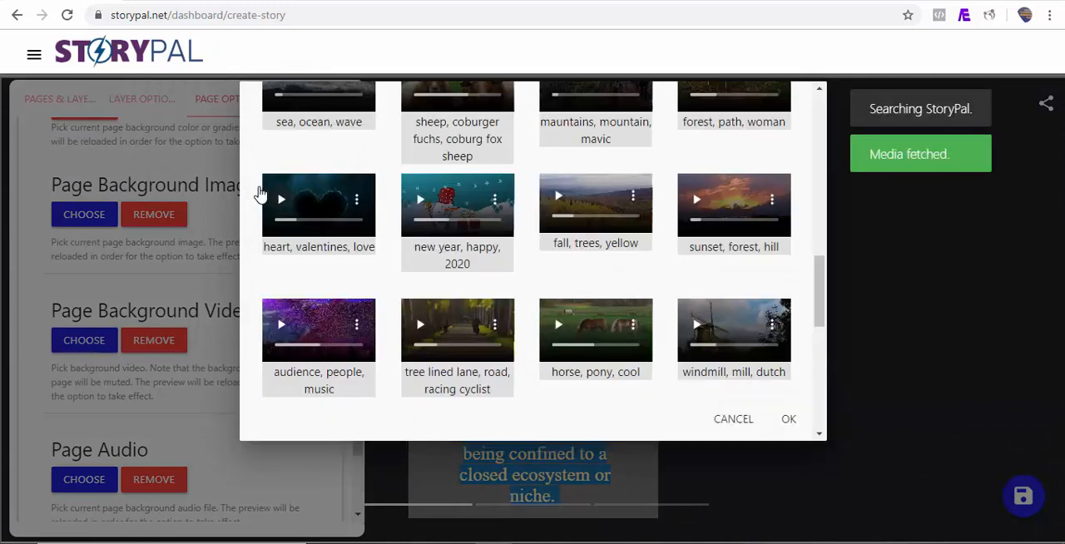
click(264, 195)
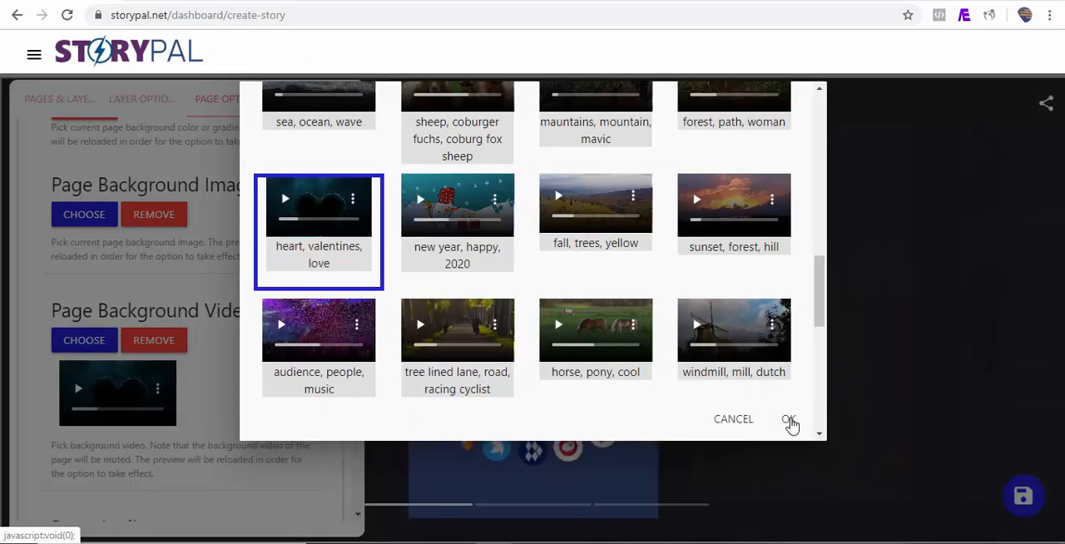
click(789, 420)
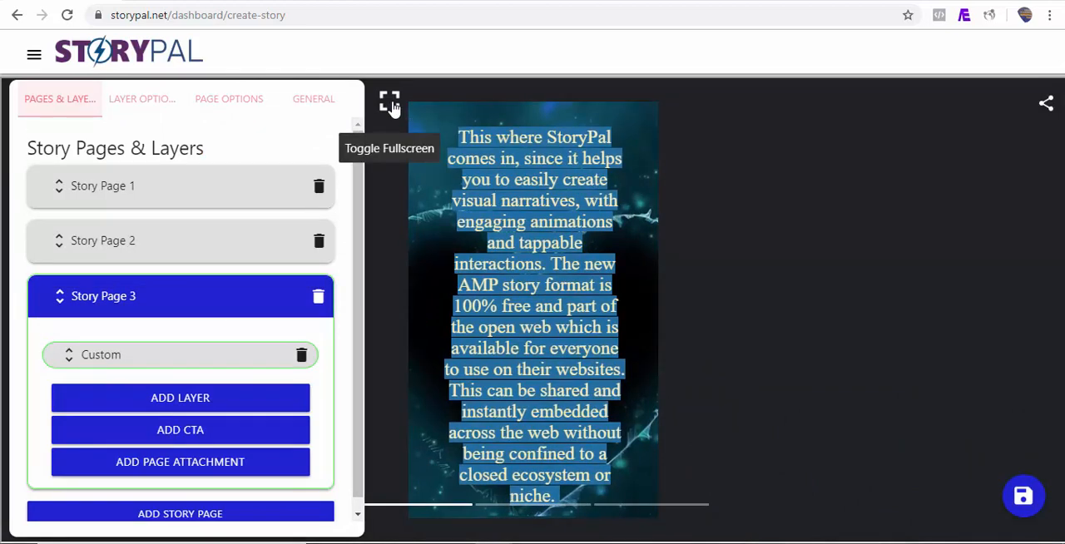
Play through the story pages in the fullscreen preview and return to the editor.
click(391, 105)
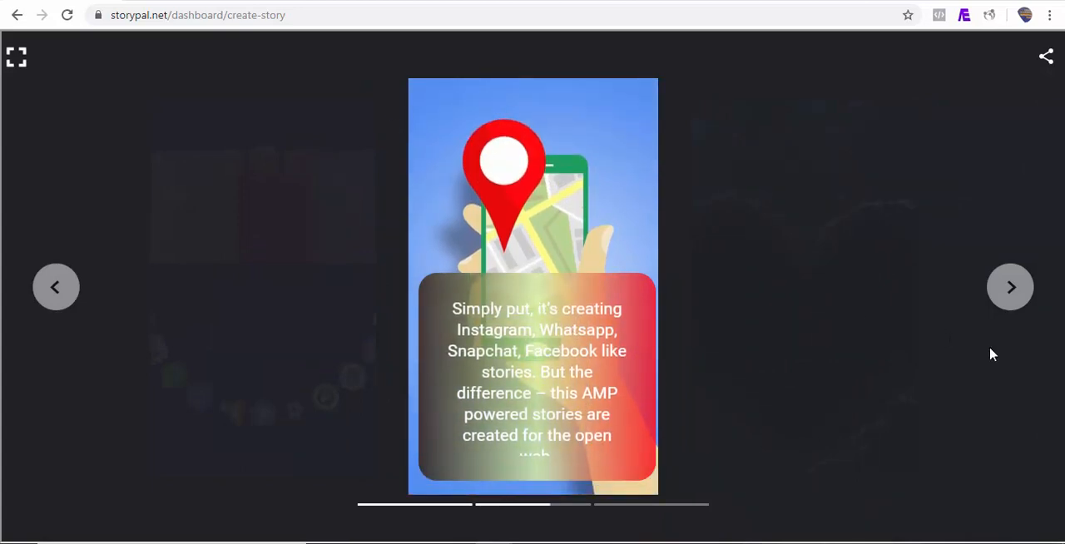
click(1010, 289)
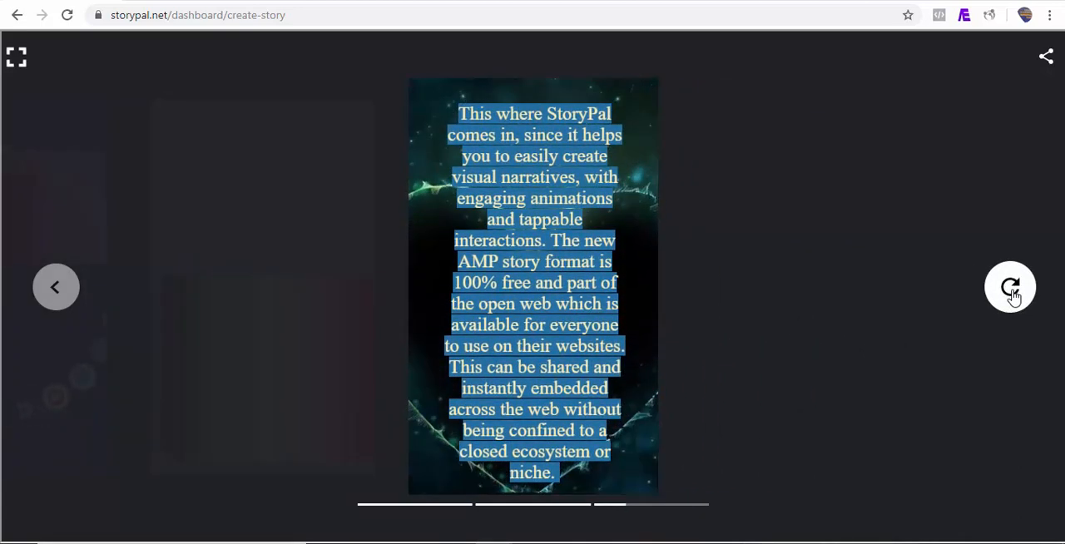
click(16, 58)
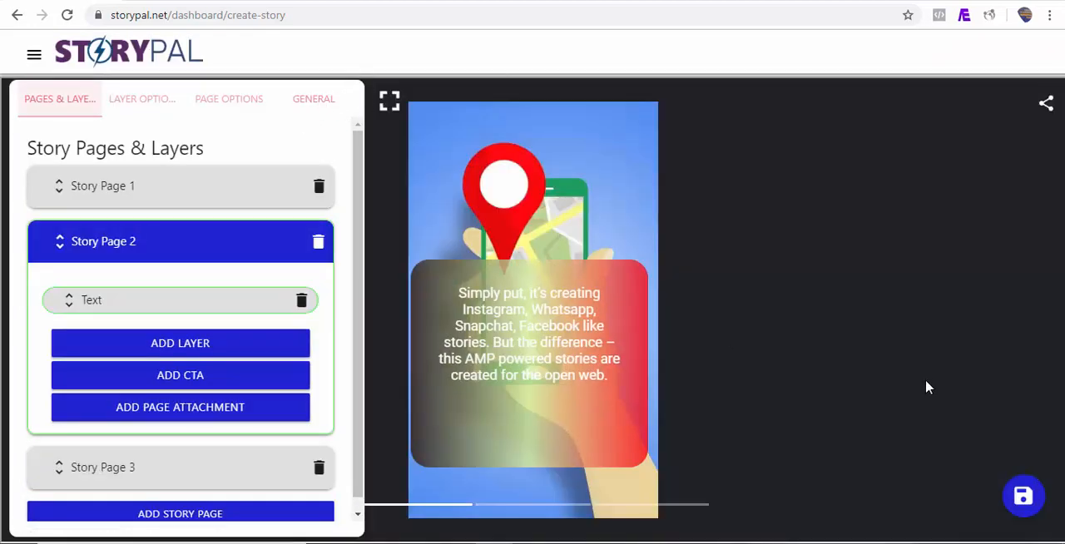
Enter "What Exactly Is Google AMP Story?" as the story title and StoryPal as the publisher in the general information.
click(318, 105)
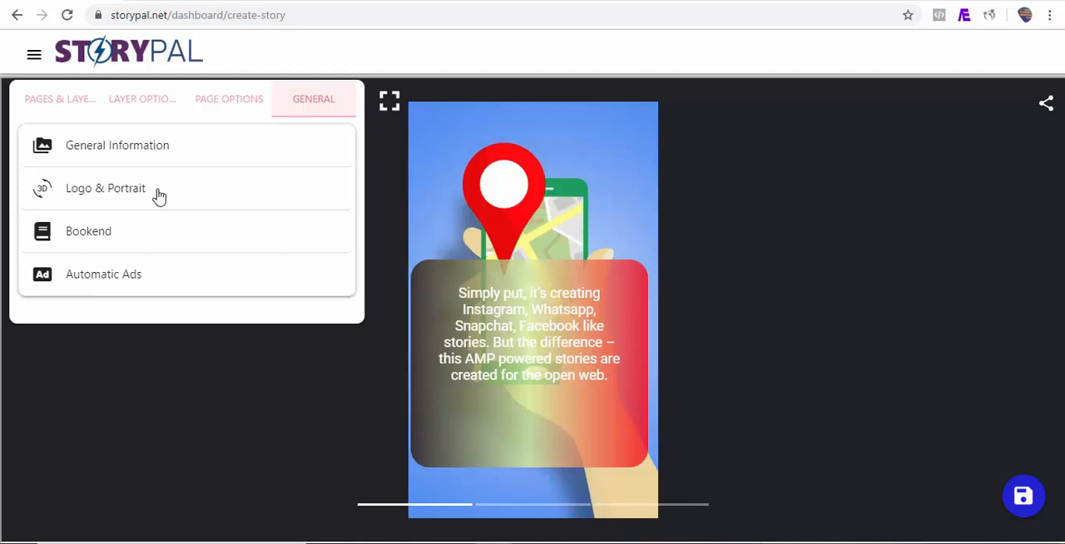
click(116, 148)
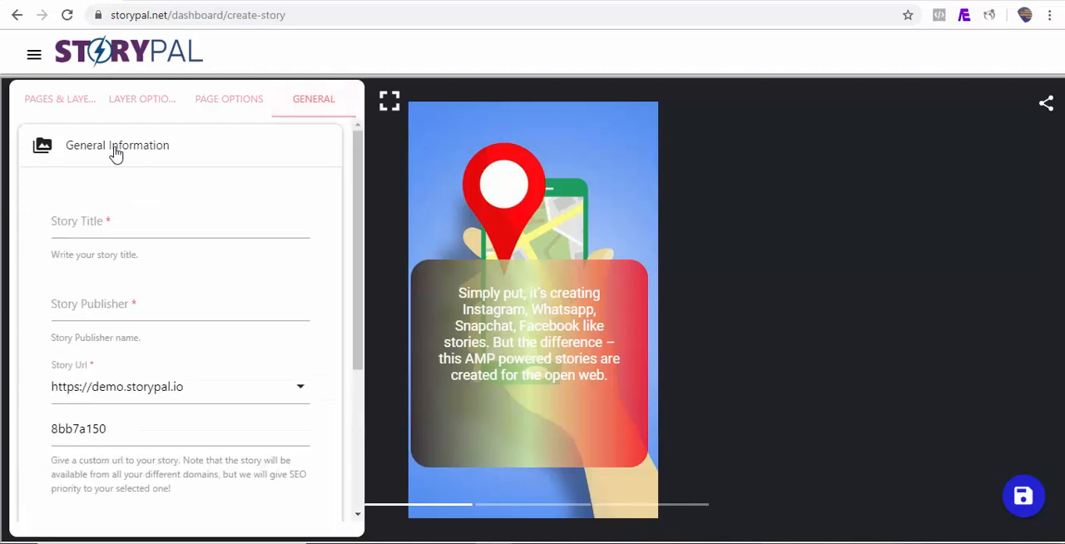
text(What Exactly Is Google AMP Story?)
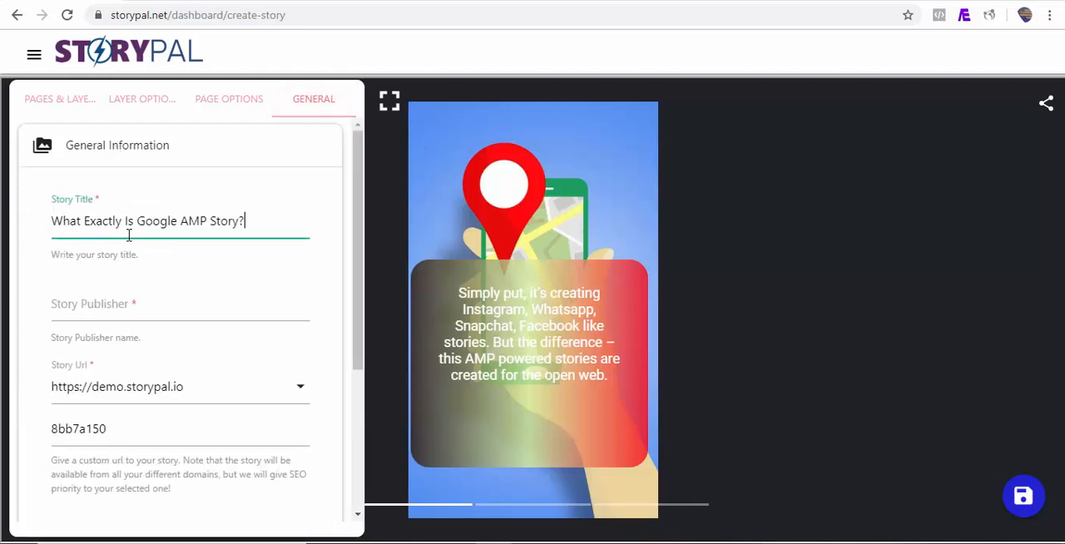
click(156, 311)
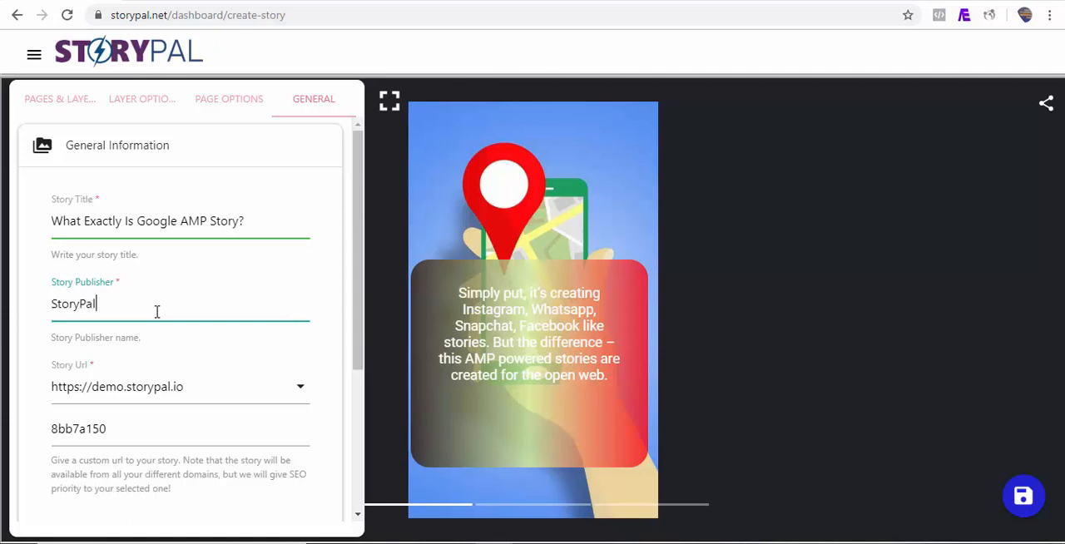
scroll(358, 362, down, 1)
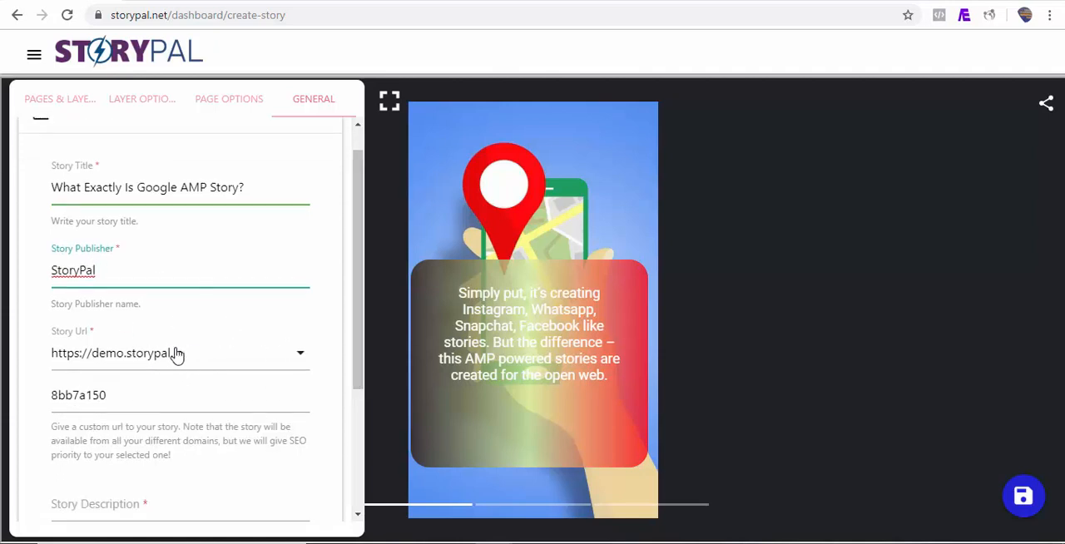
click(272, 363)
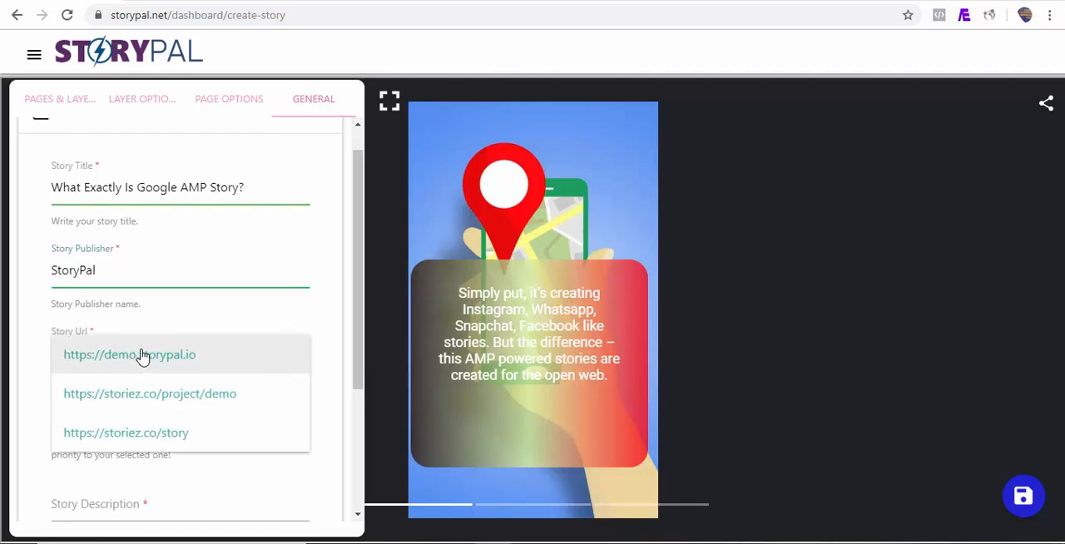
click(166, 438)
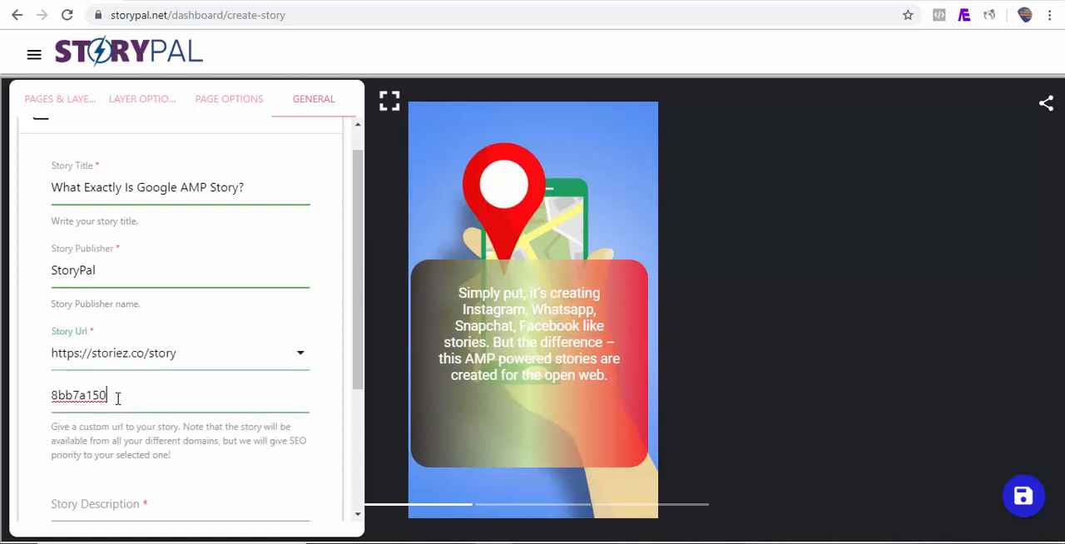
drag(54, 401, 45, 408)
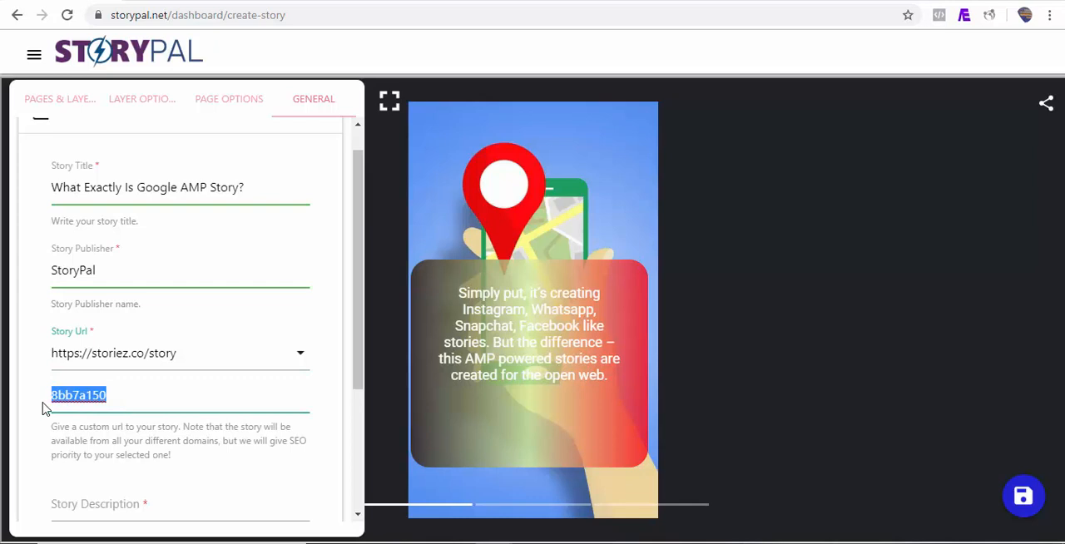
text(what-is-google-amp-story)
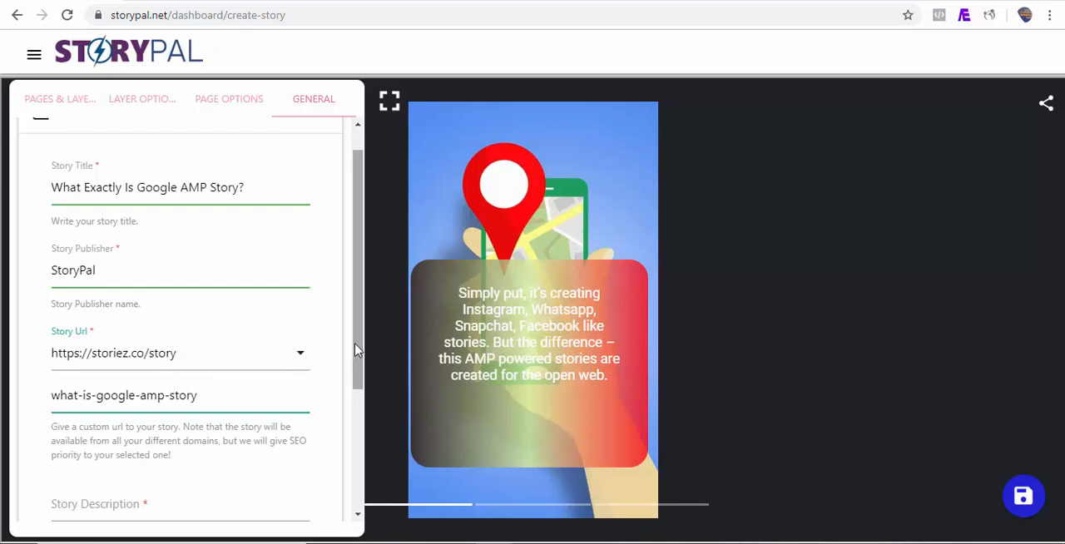
Fill in the story description with "What Exactly Is Google AMP Story?".
scroll(355, 349, down, 3)
click(177, 402)
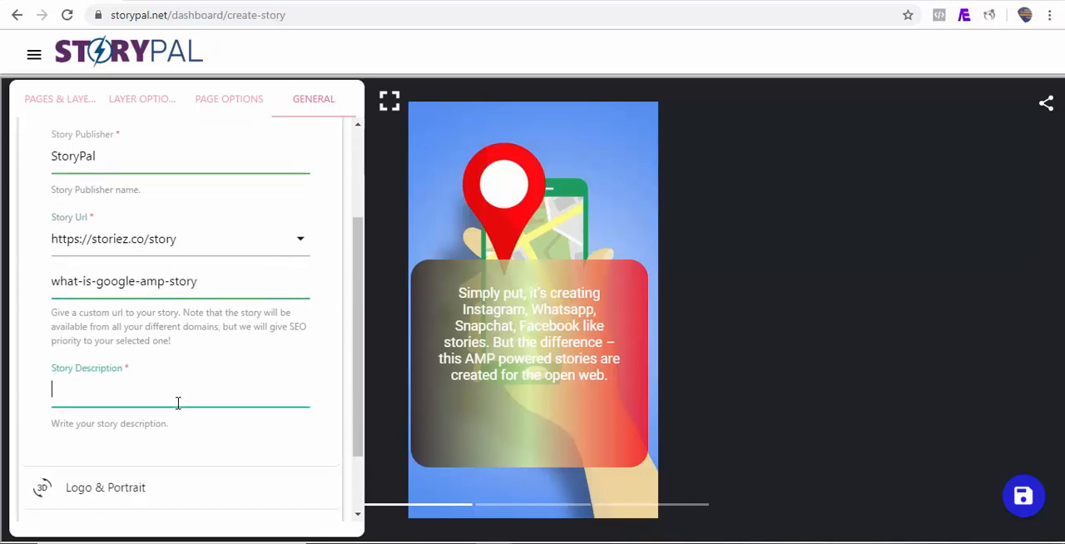
text(What Exactly Is Google AMP Story?)
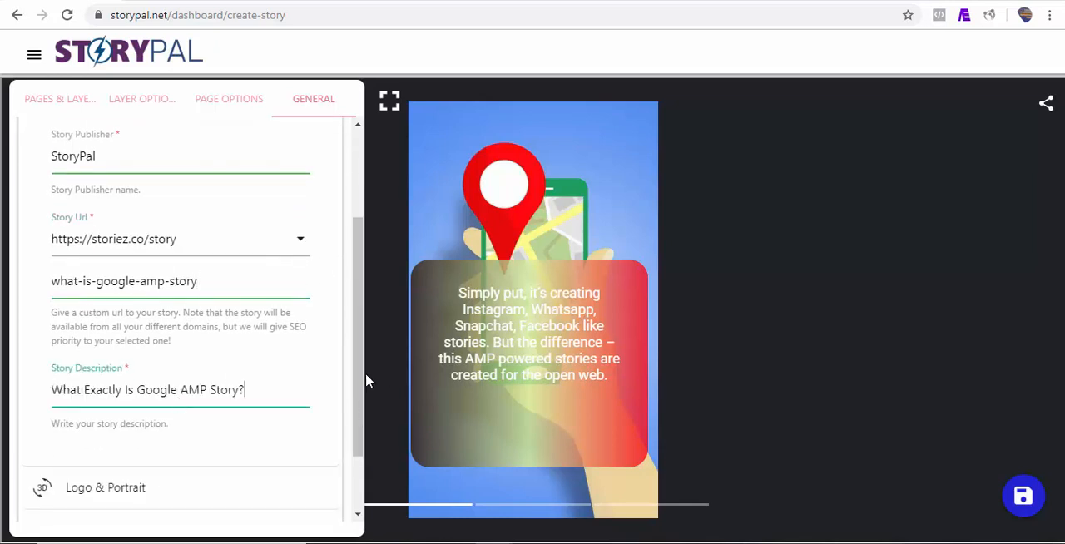
Set pro.png as the story's publisher logo.
drag(363, 380, 361, 442)
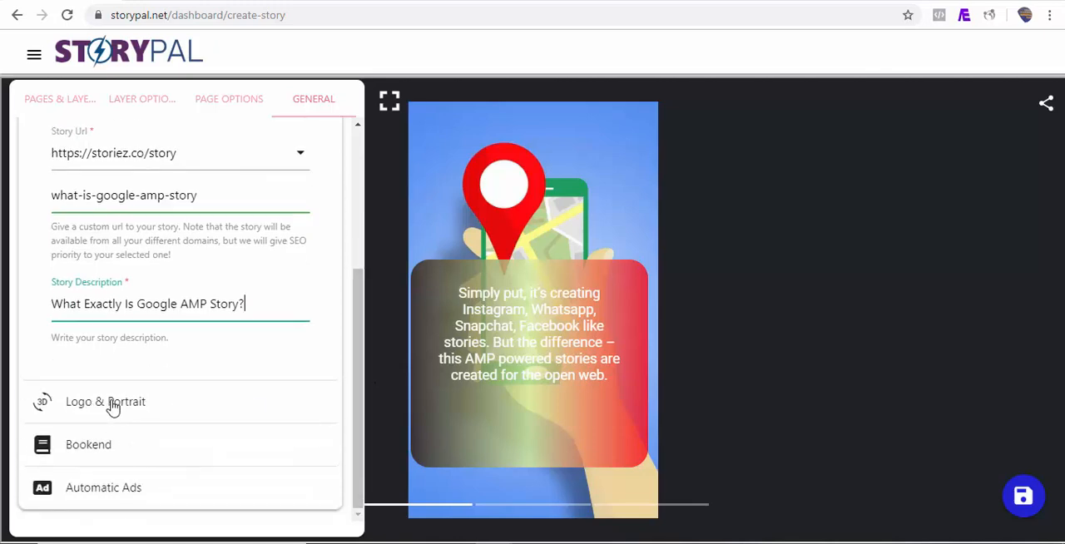
click(113, 404)
click(87, 244)
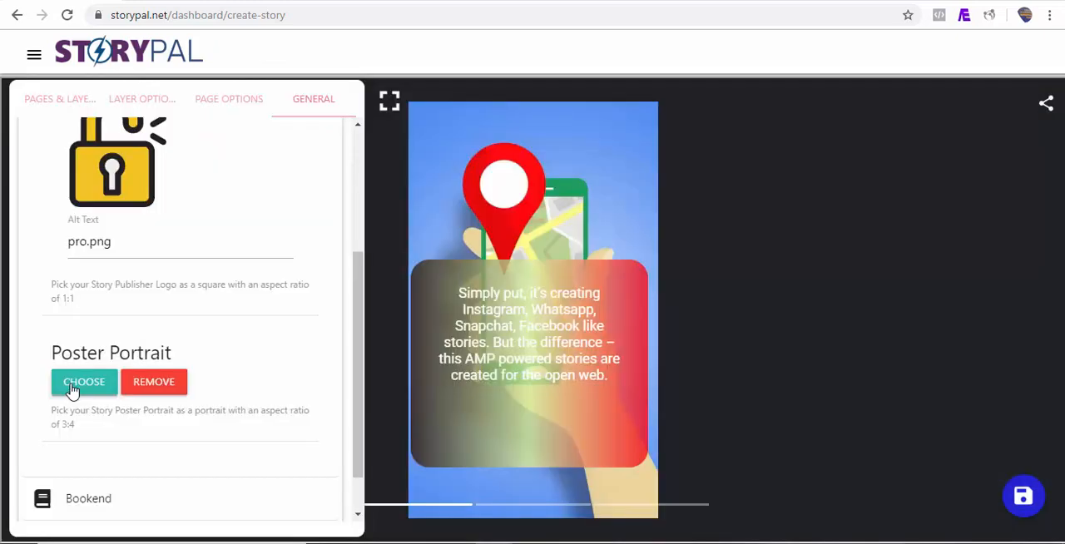
Set twitter-chirp-tweet.jpg from the media library as the story's poster portrait and save the story.
click(79, 382)
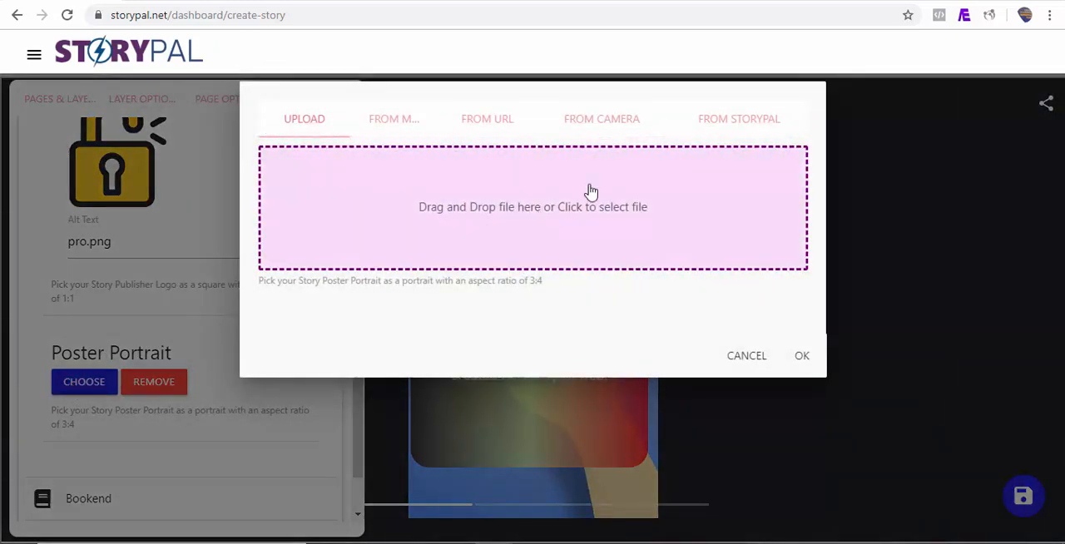
click(383, 122)
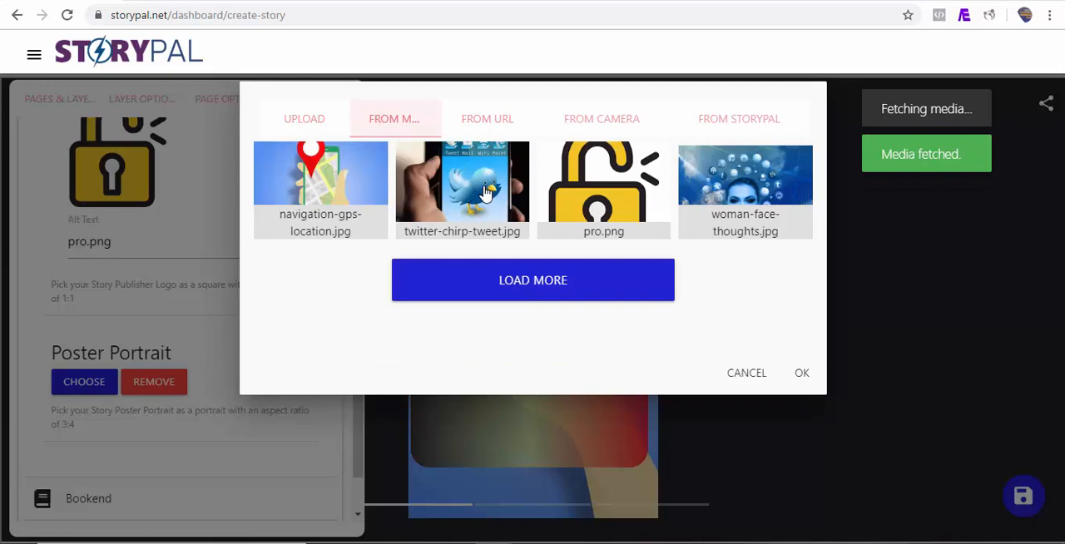
click(434, 190)
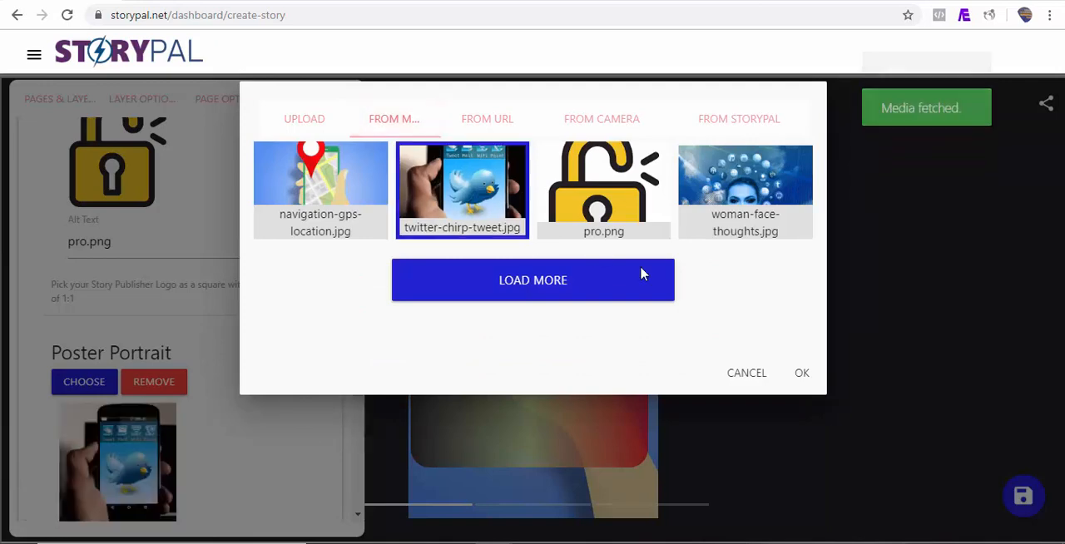
click(802, 374)
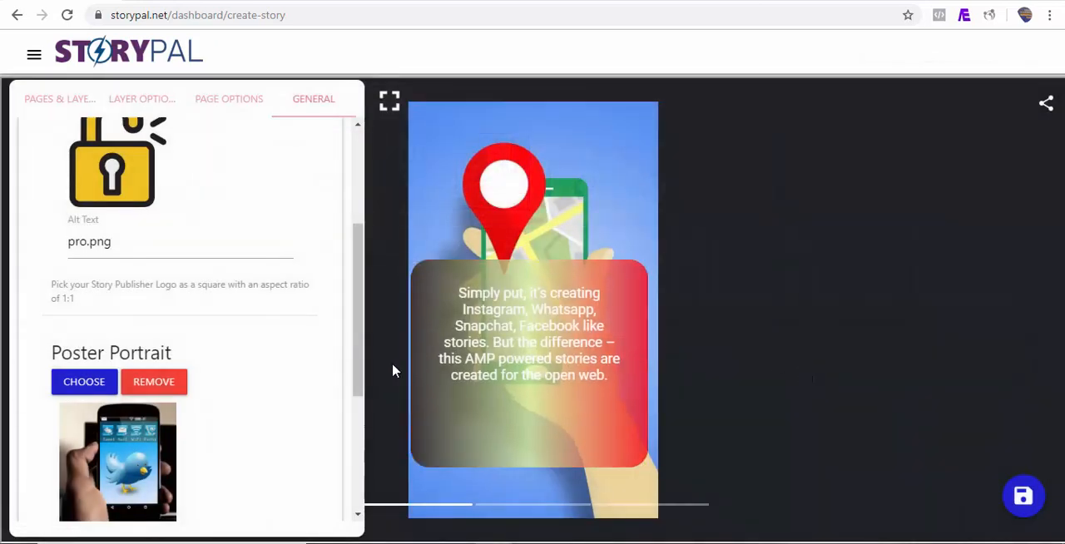
click(1026, 499)
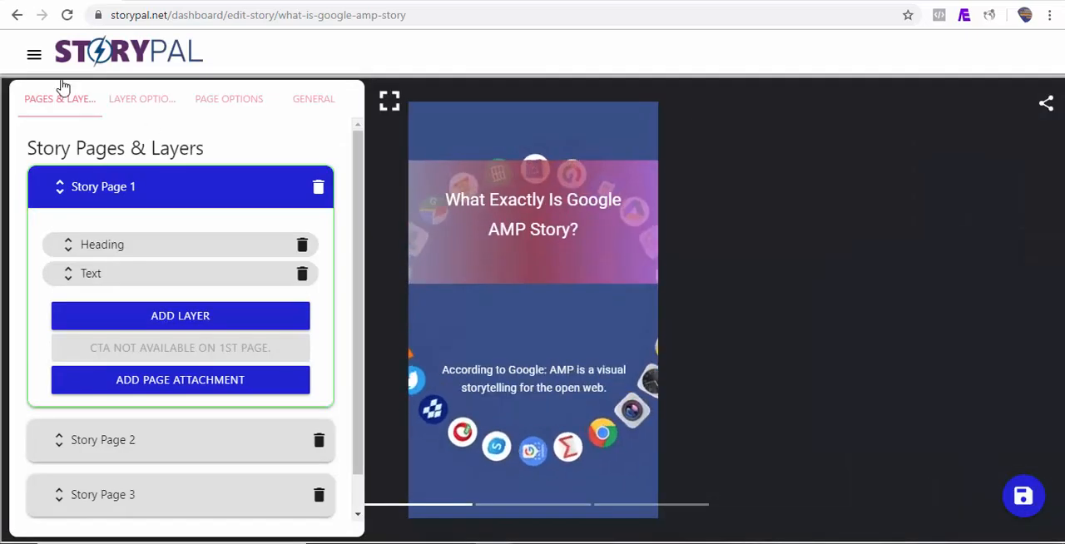
Open the published "What Exactly Is Google AMP Story?" story from the stories list and page through it.
click(35, 54)
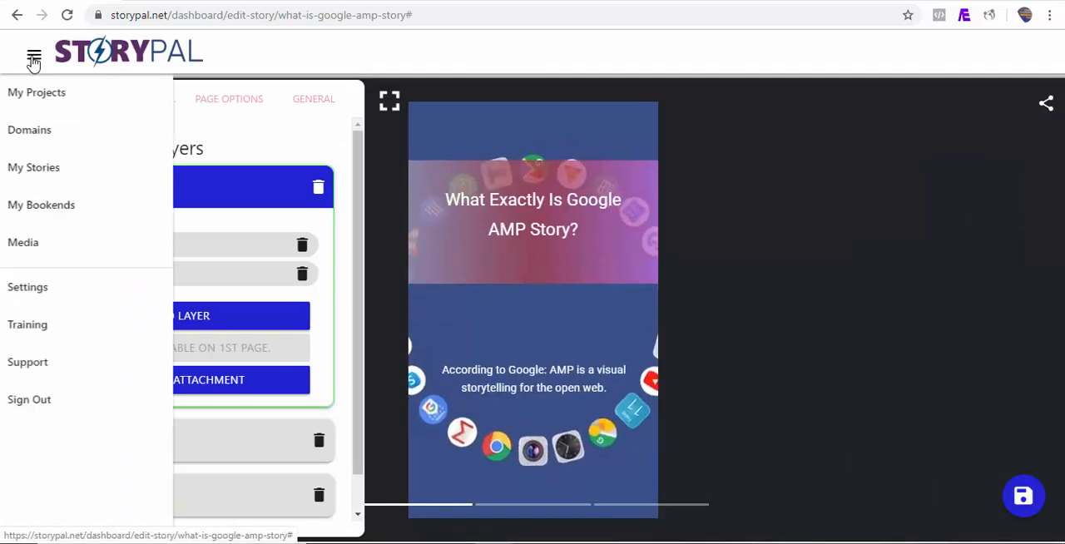
click(96, 176)
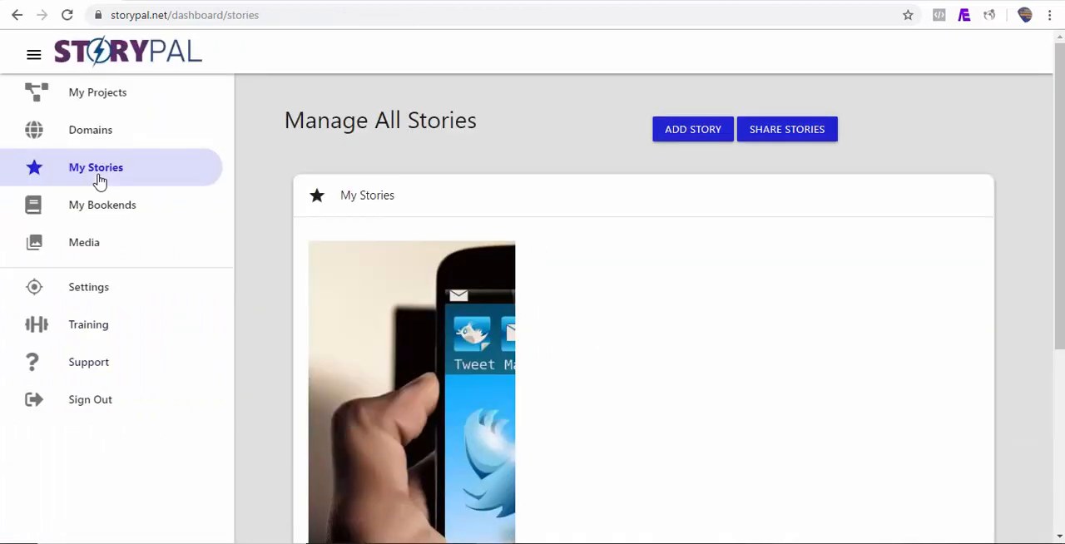
scroll(795, 249, down, 4)
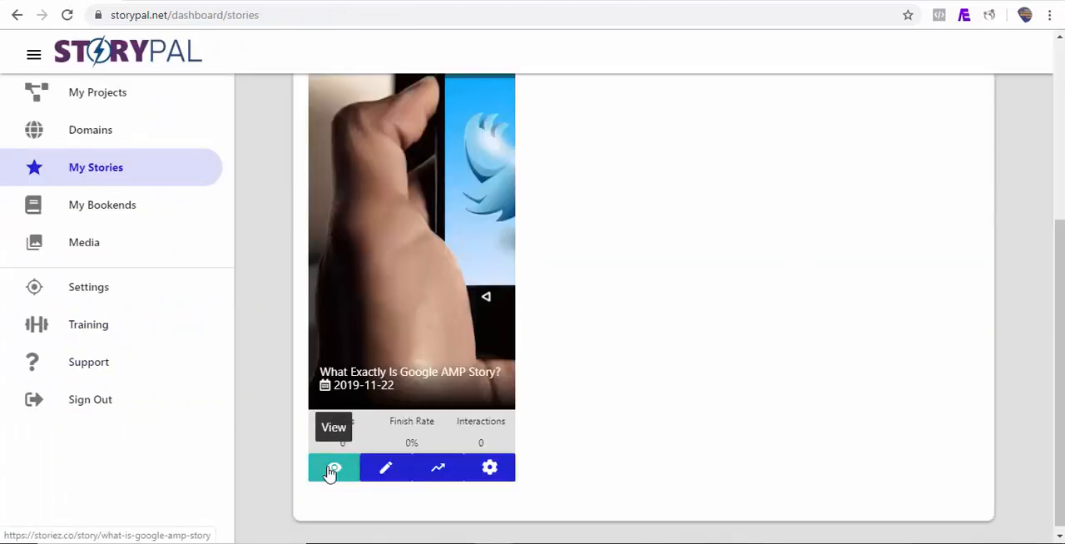
click(331, 470)
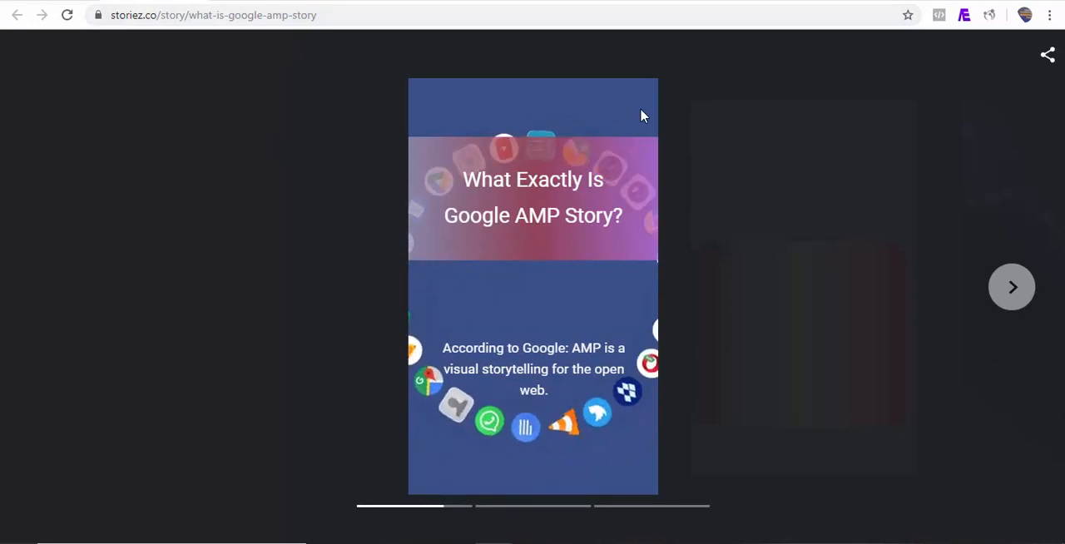
click(1015, 287)
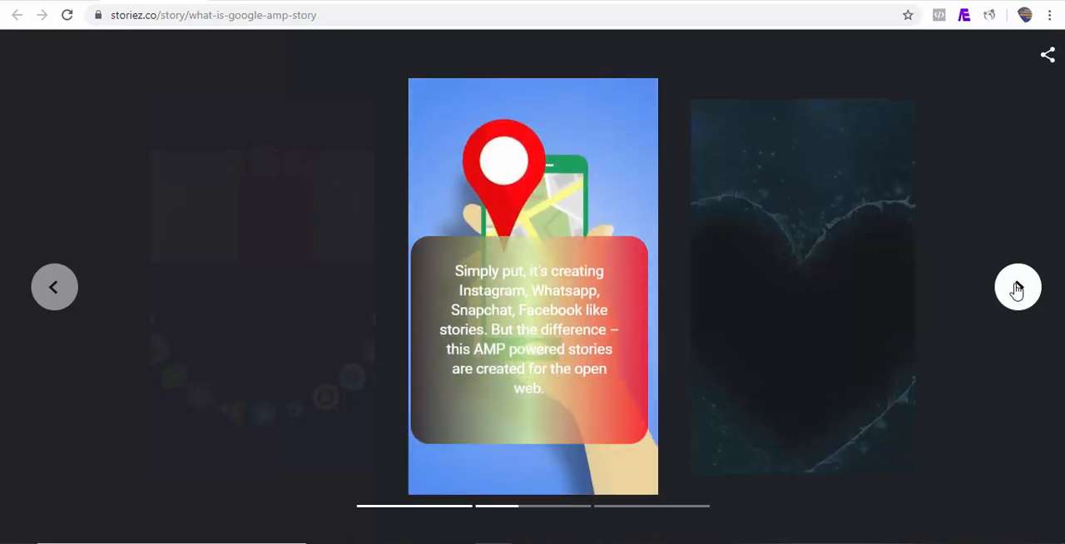
click(1023, 288)
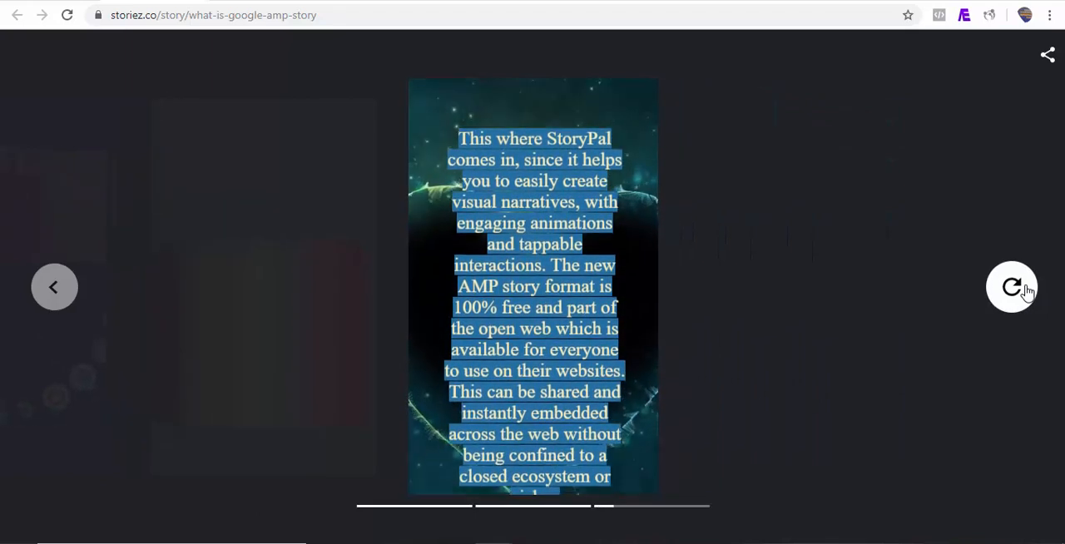
click(1027, 291)
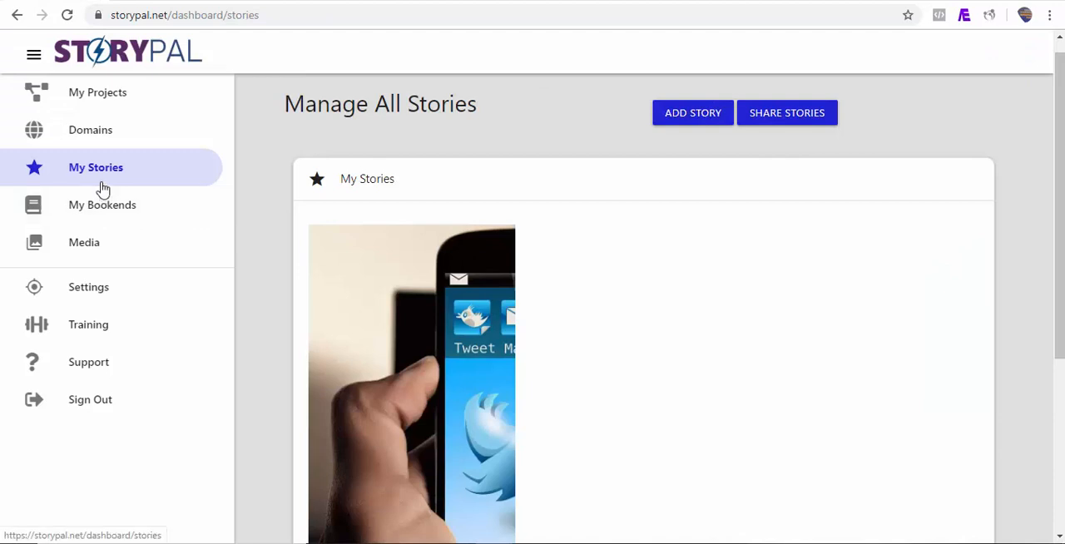
Start a new story with a website as the source of its pages.
click(685, 112)
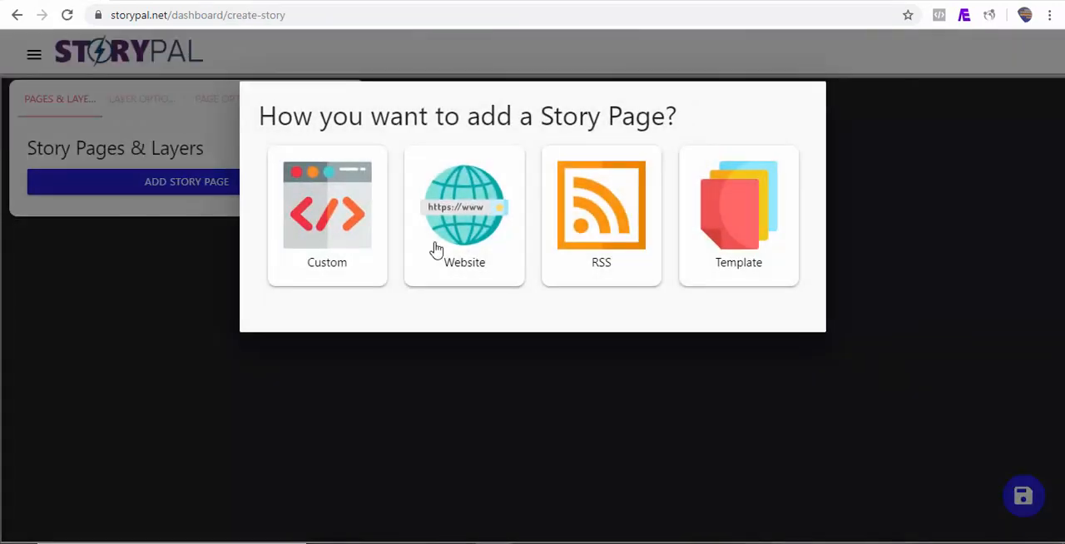
click(463, 230)
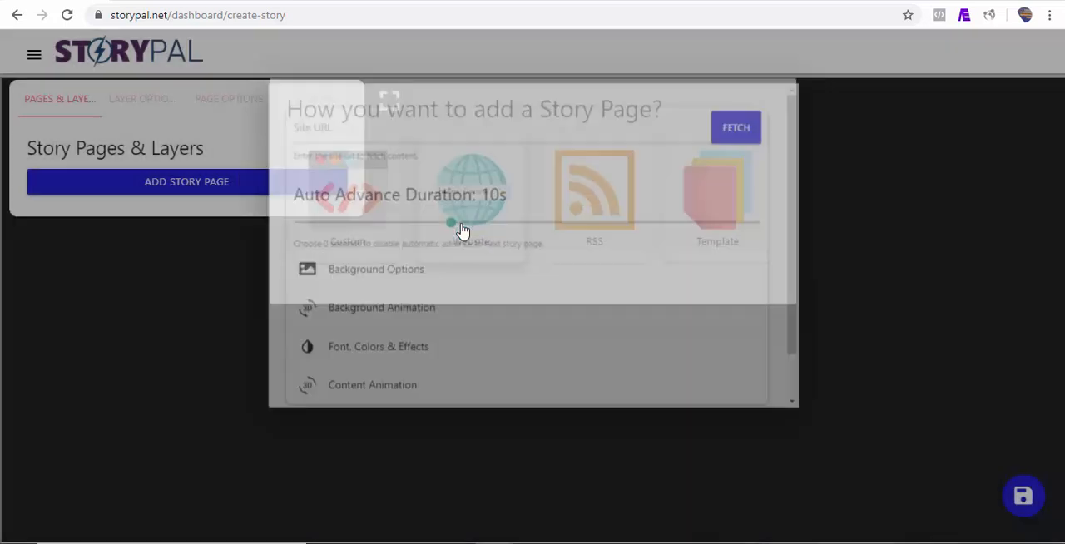
Switch to the Vanity Fair site, open the "Inside the Fall of WeWork" article and copy its address.
click(516, 0)
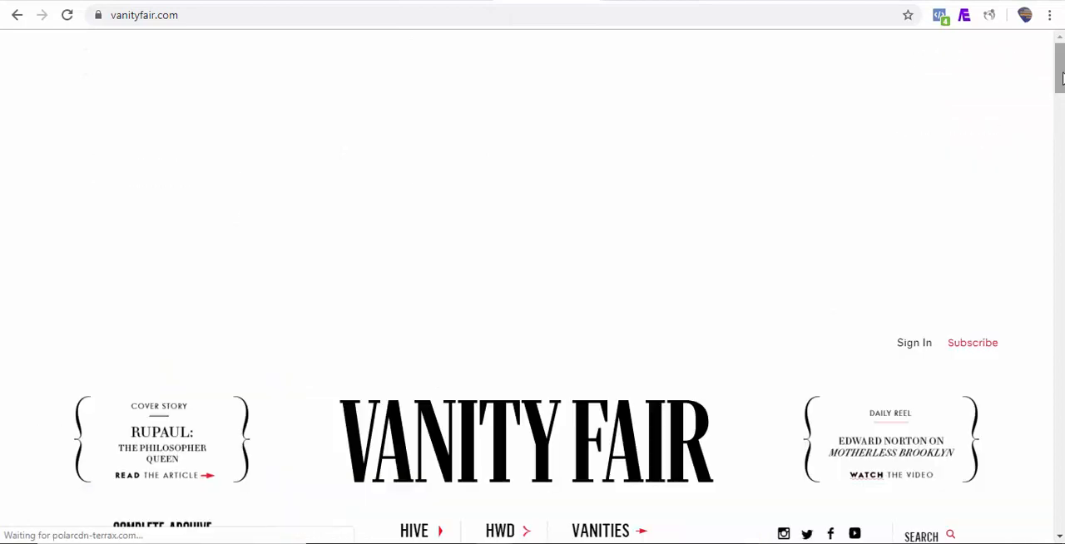
scroll(895, 219, down, 5)
click(895, 219)
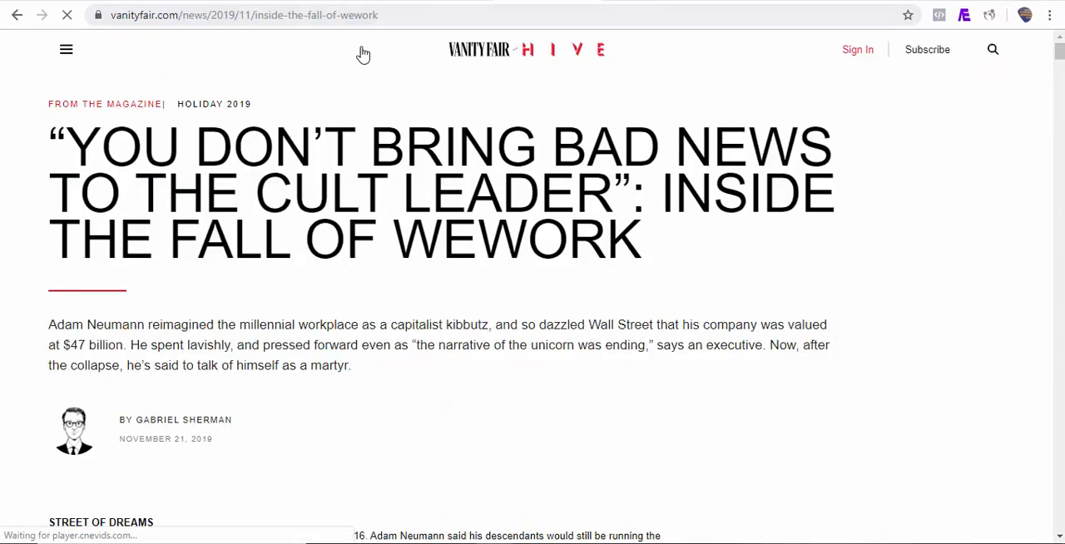
click(397, 19)
key(ctrl+c)
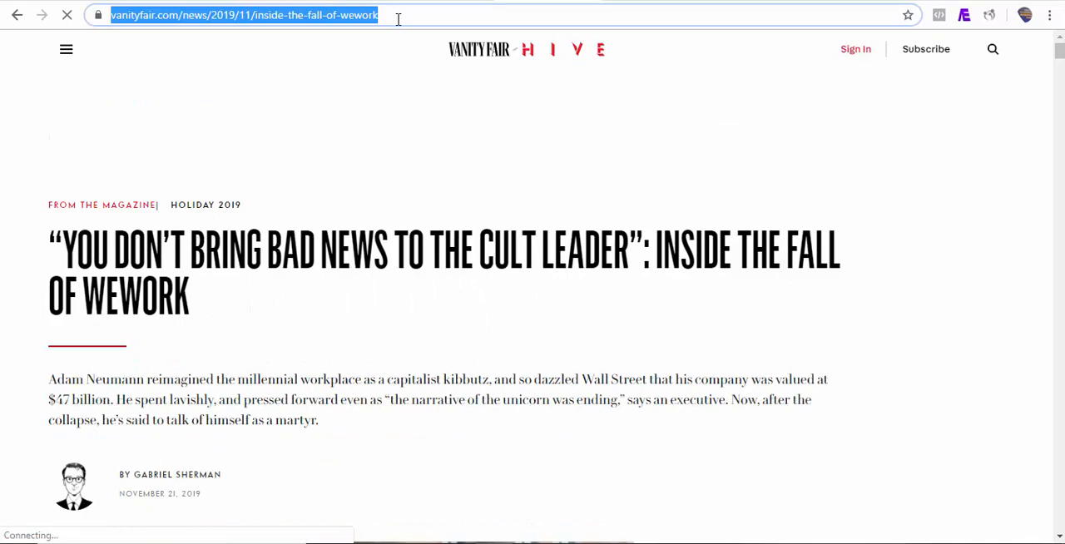
right_click(397, 19)
click(429, 106)
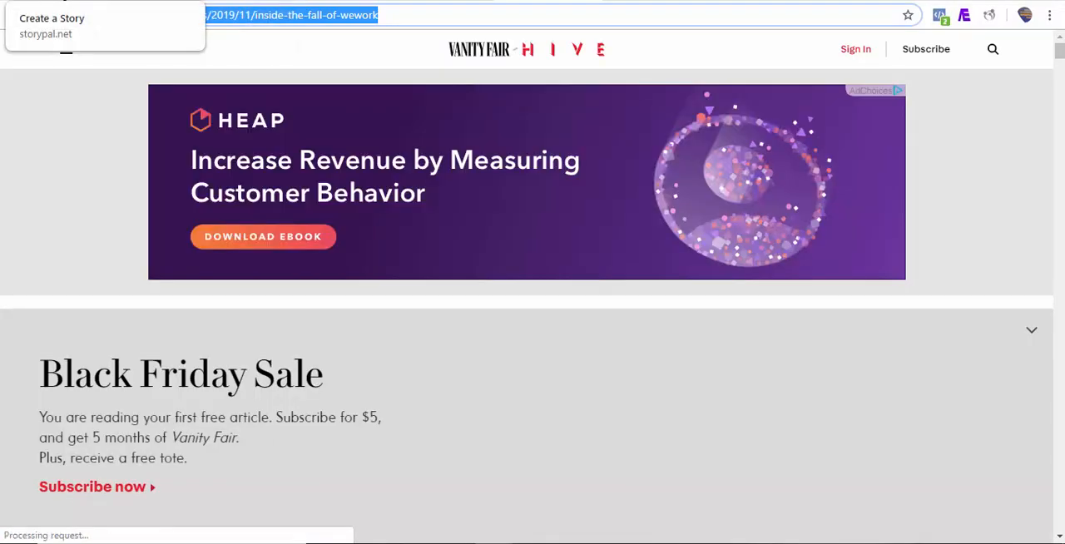
click(66, 2)
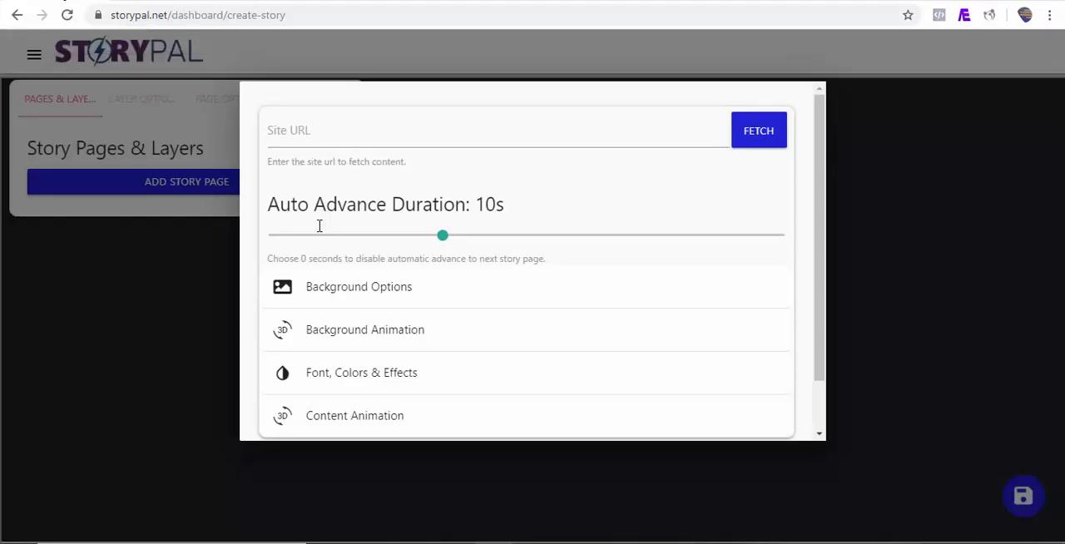
click(356, 133)
key(ctrl+v)
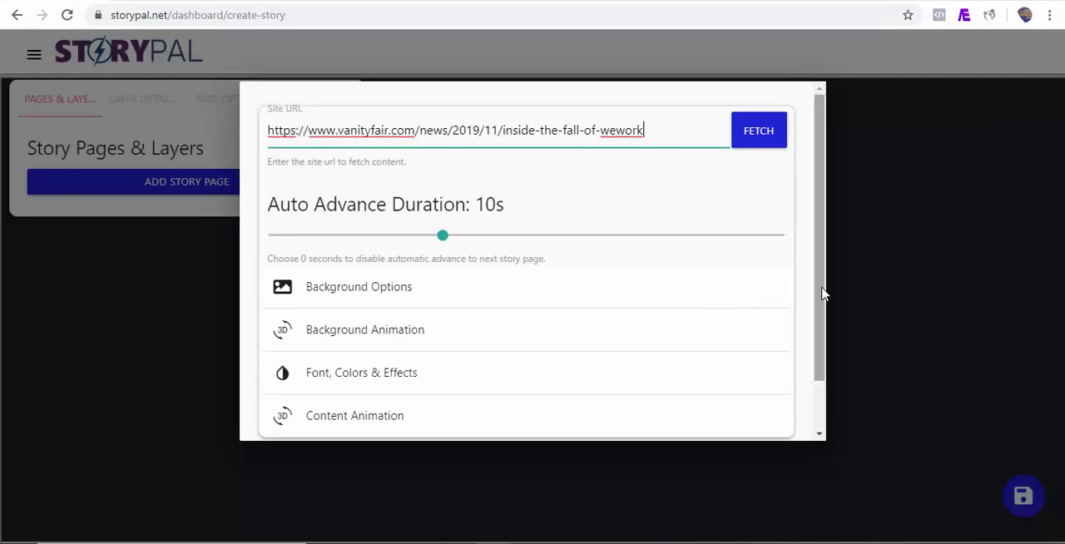
Set the background animation for the website story's pages to Drop.
drag(824, 292, 820, 326)
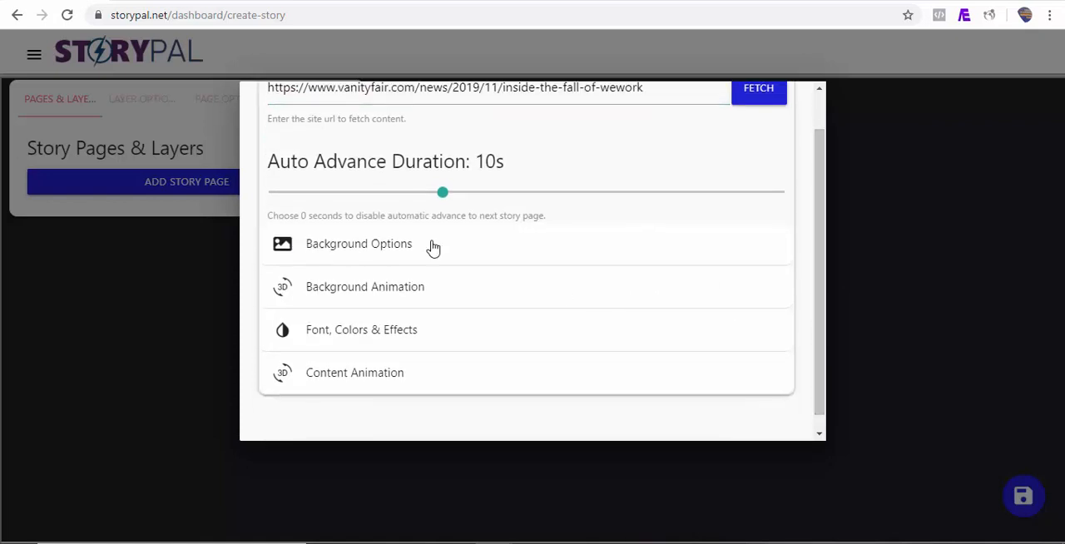
click(396, 244)
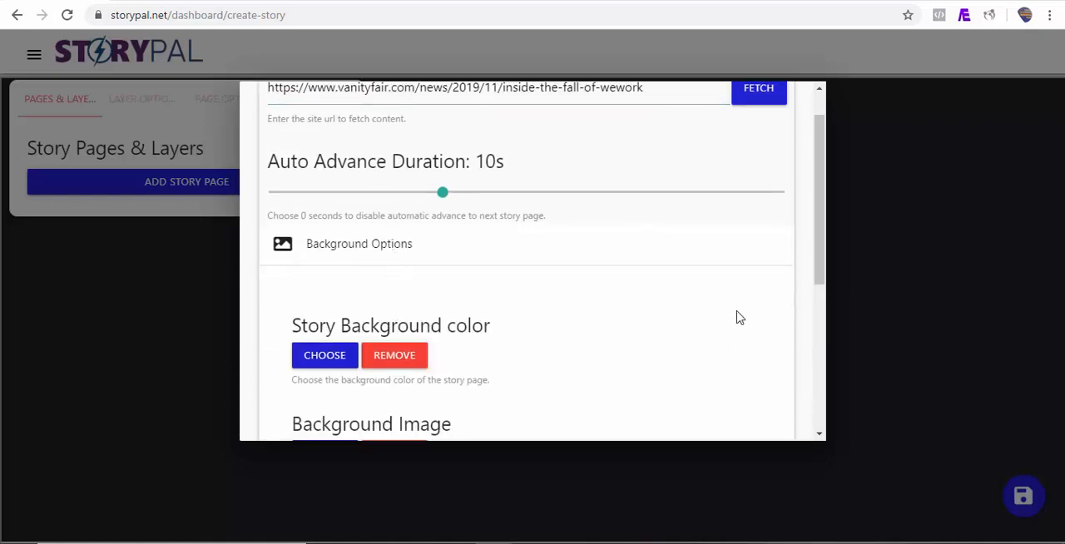
click(383, 246)
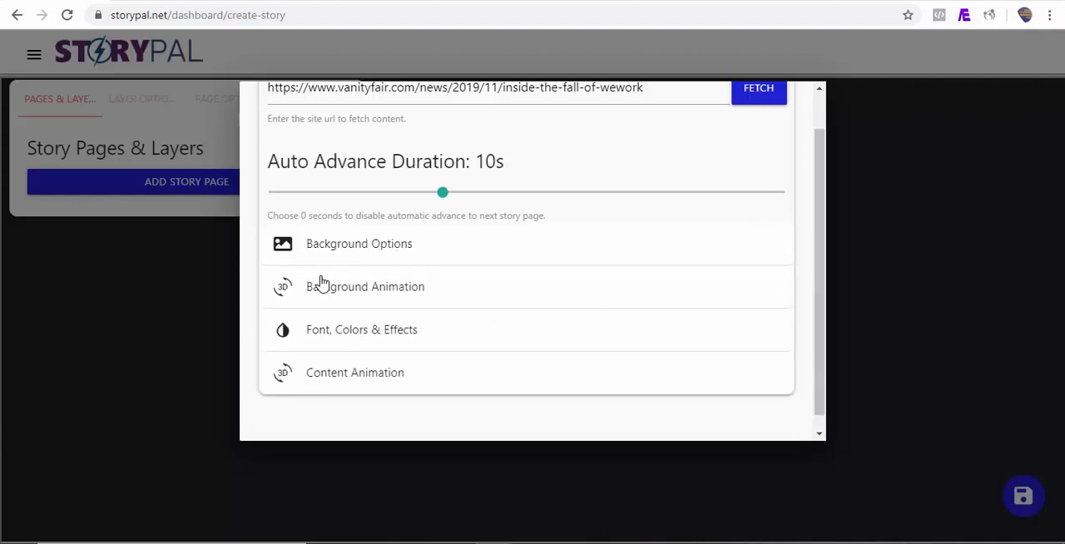
click(371, 286)
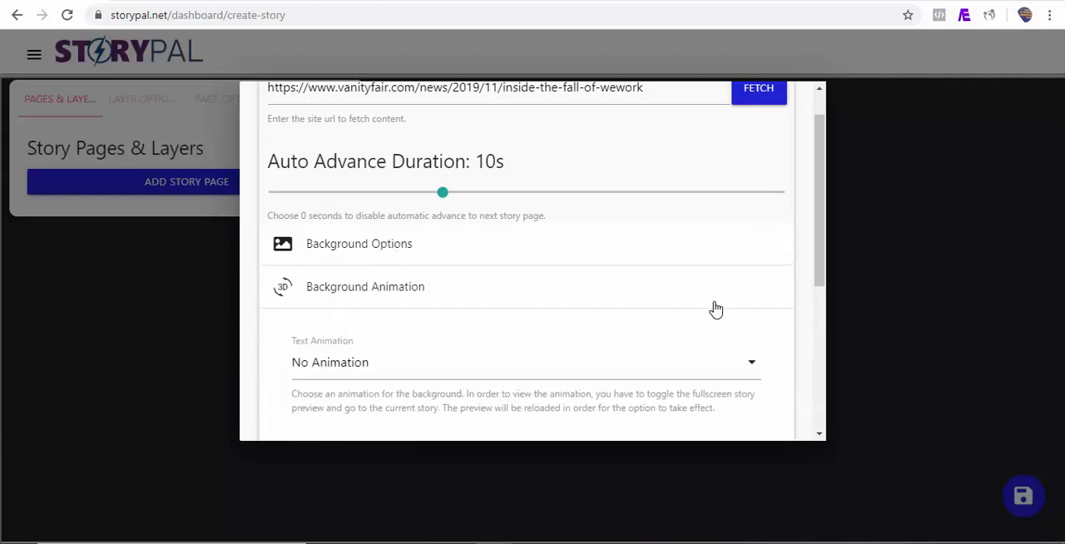
scroll(823, 275, down, 1)
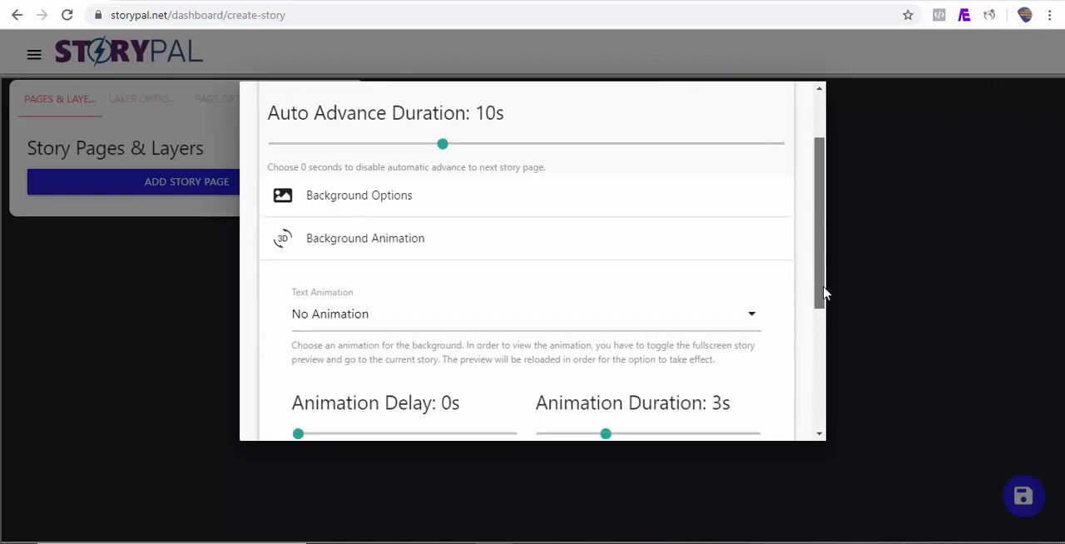
click(671, 288)
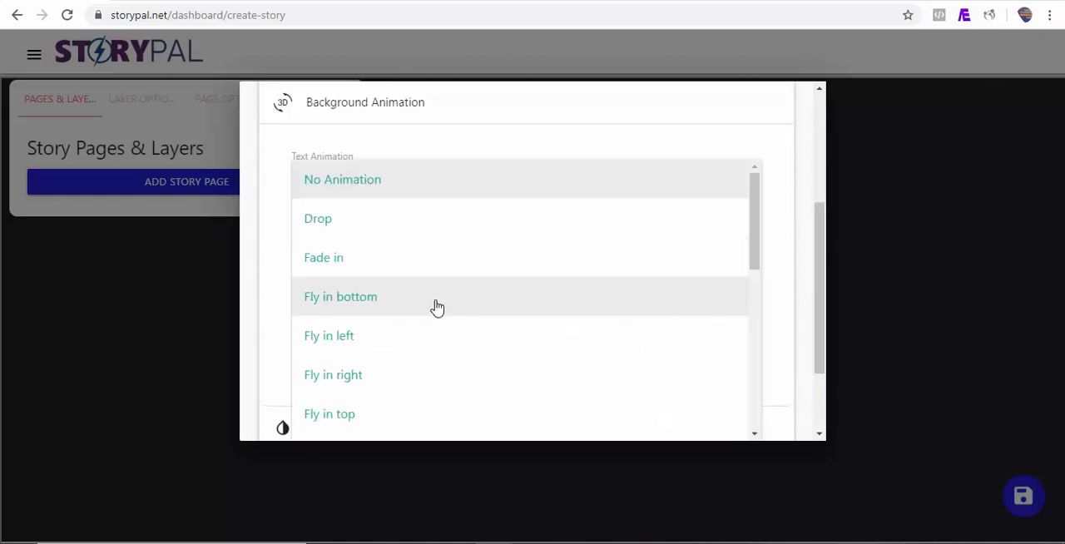
click(347, 229)
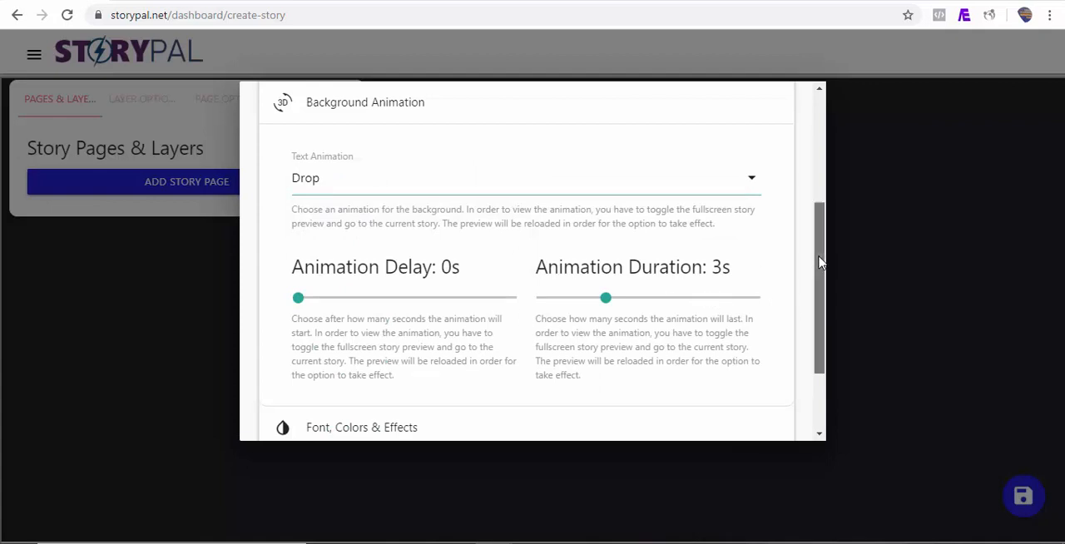
Set the fetched content's animation to Fly in right with a 1.1 s delay.
drag(820, 261, 820, 331)
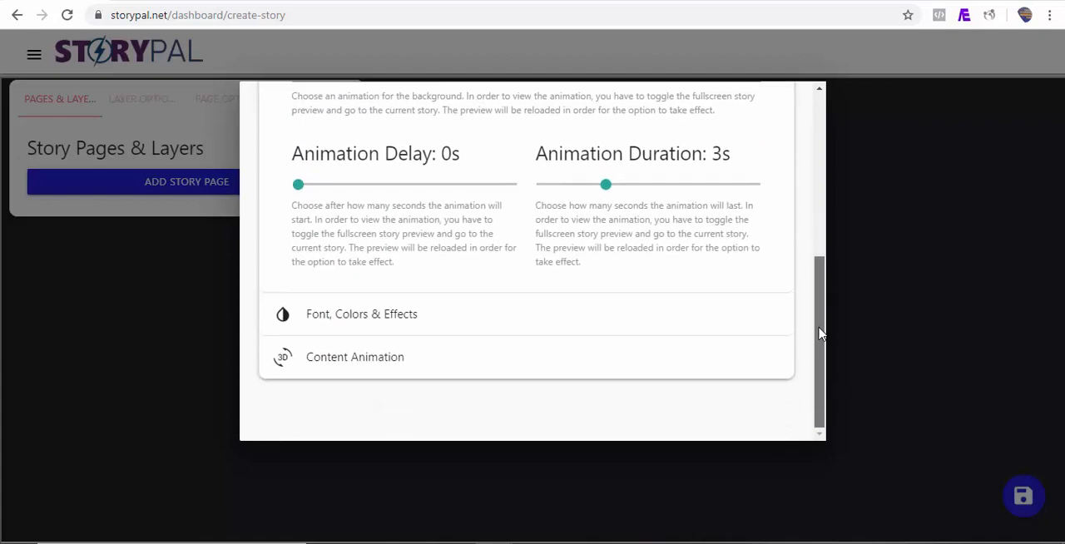
click(404, 316)
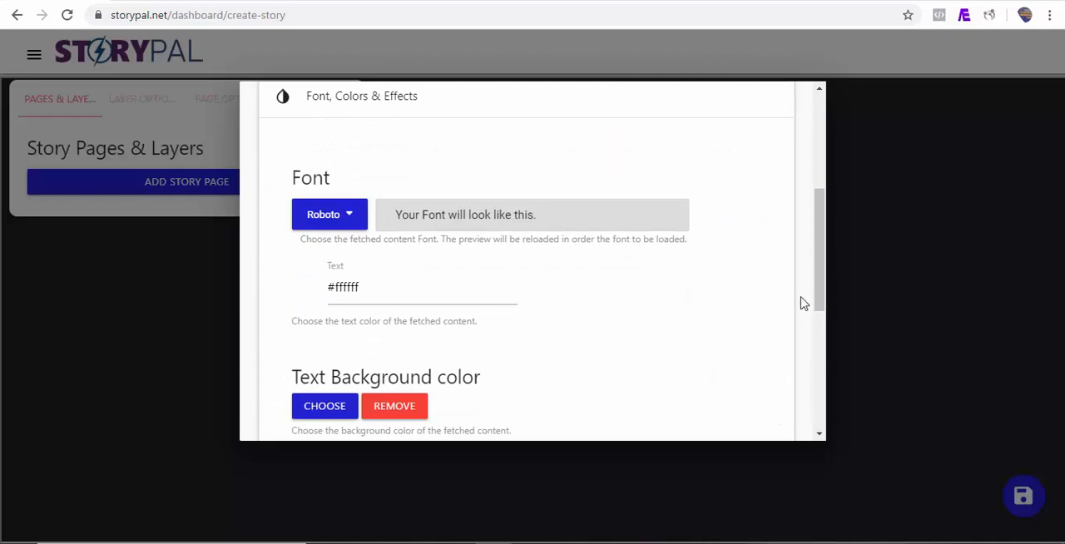
drag(820, 299, 819, 405)
click(364, 375)
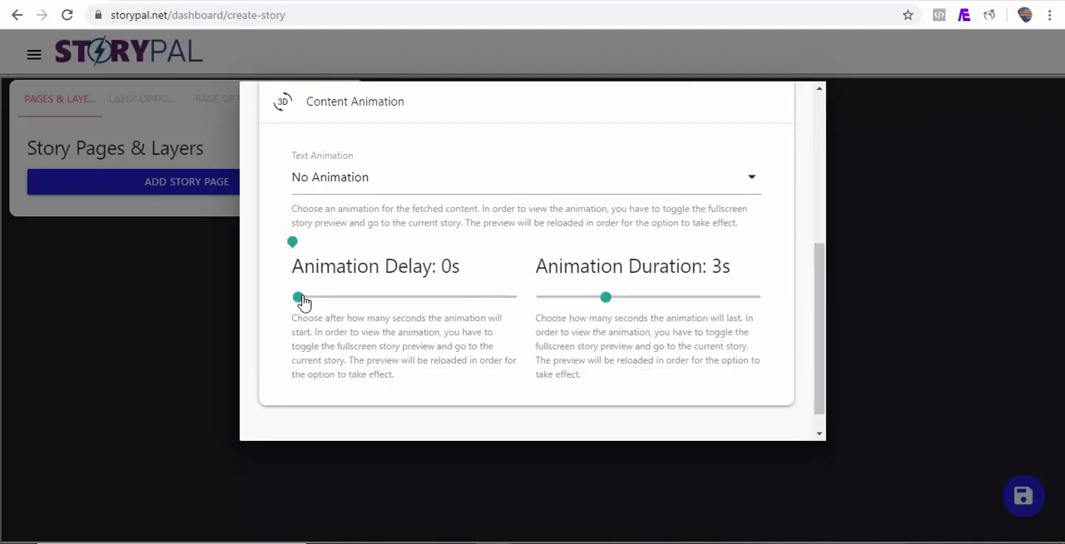
drag(302, 301, 325, 302)
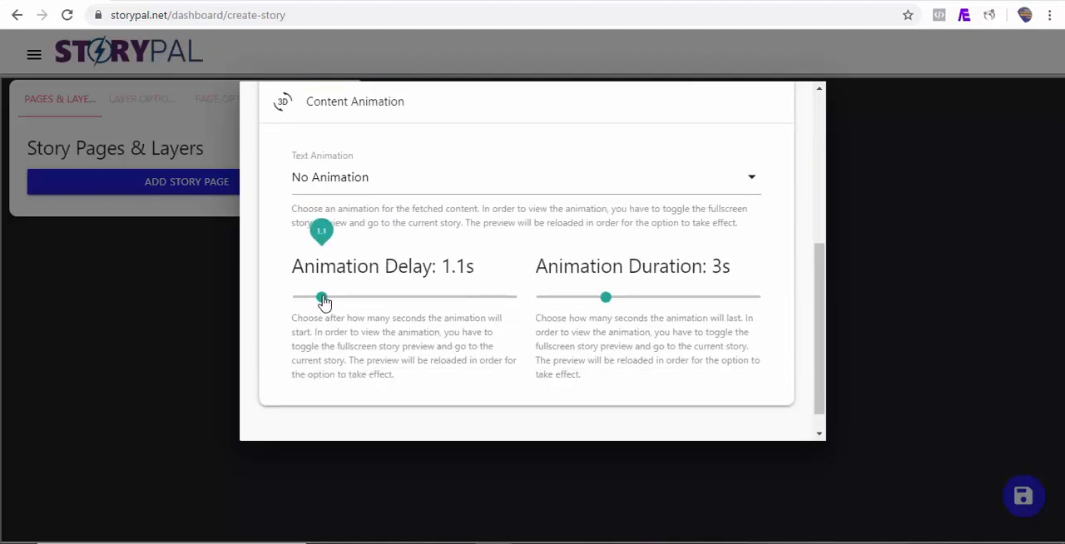
click(445, 190)
click(448, 191)
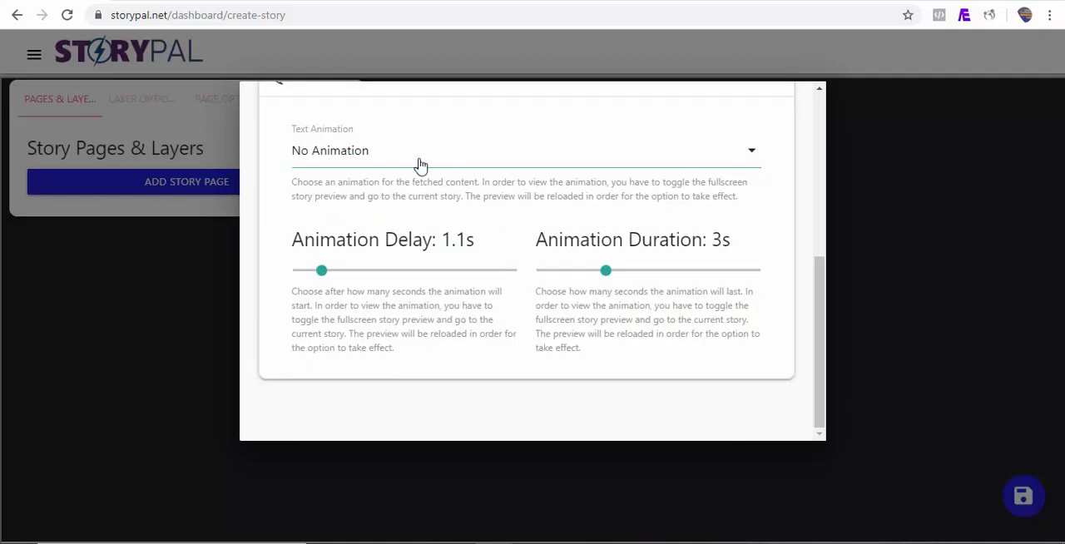
click(420, 166)
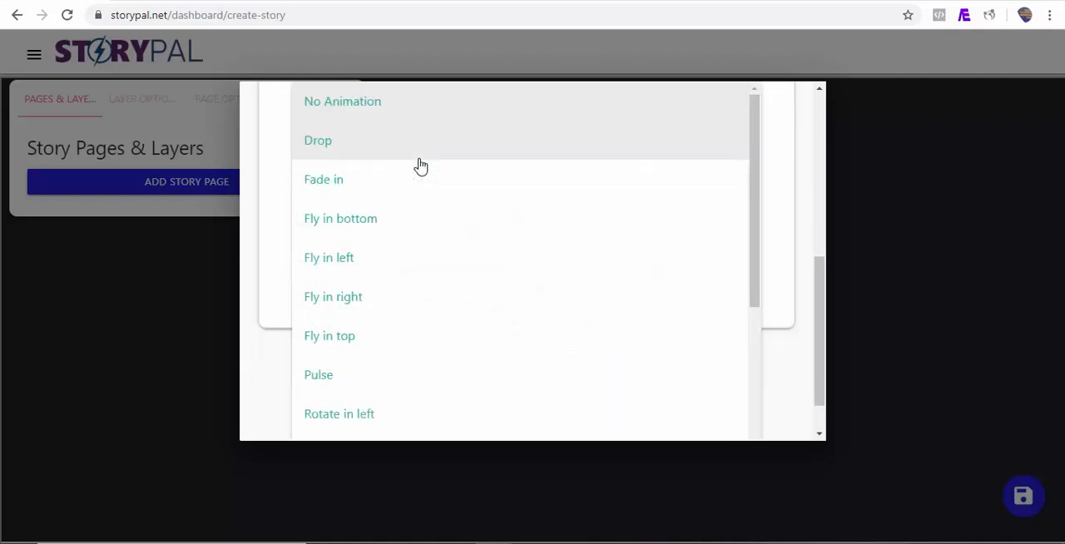
click(372, 314)
Fetch the content of the entered Vanity Fair article and decline the automatic creation of story pages.
scroll(803, 250, up, 10)
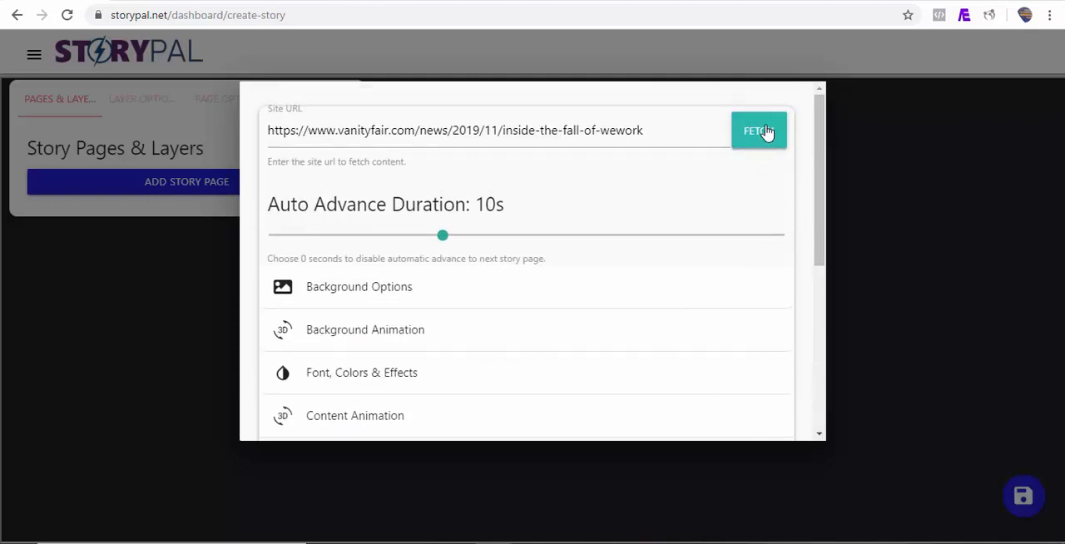
click(766, 133)
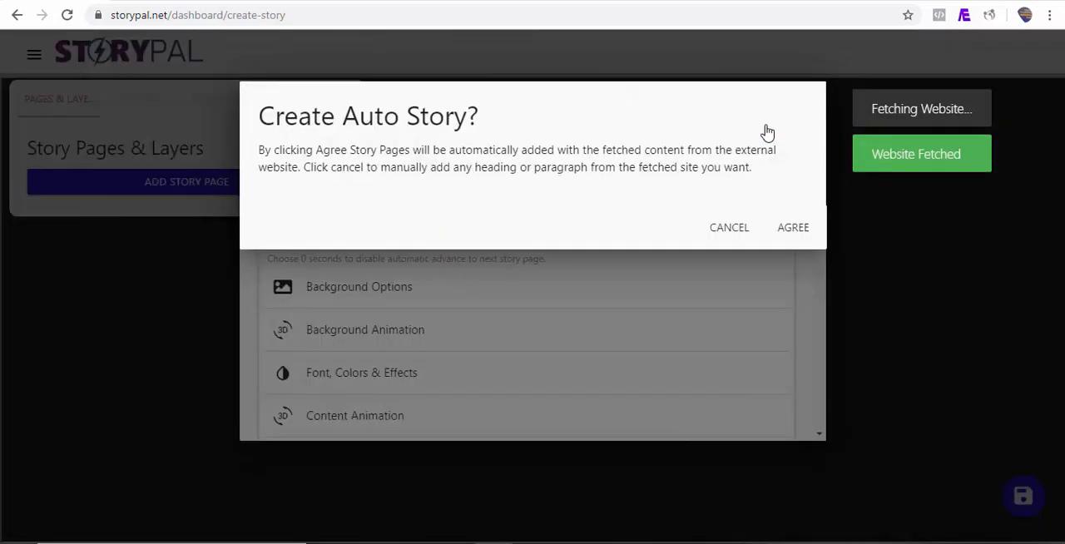
click(728, 230)
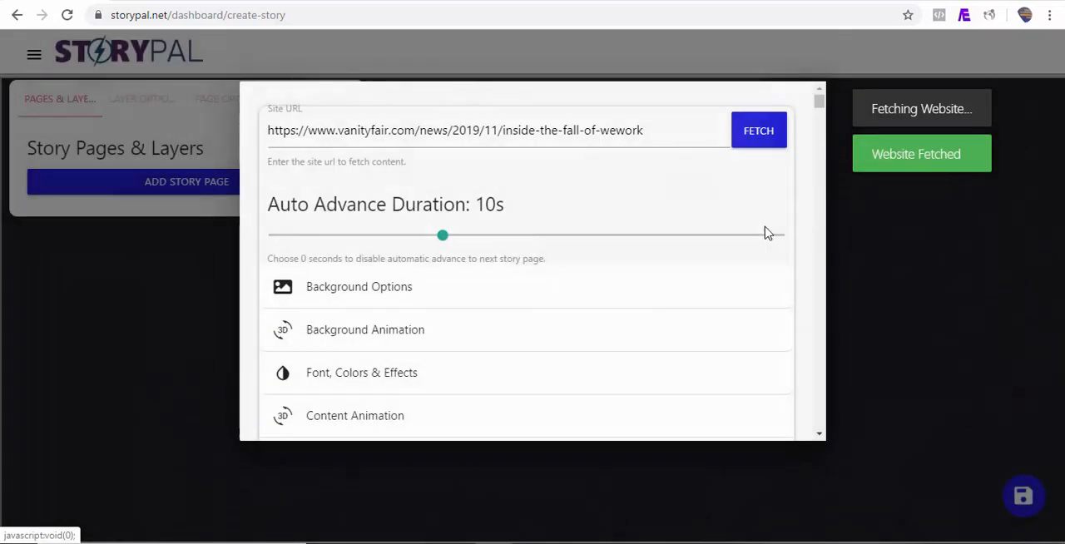
Add story pages from the article's heading, its first two paragraphs and the "For an embattled CEO" paragraph, and close the fetch dialog.
drag(818, 104, 819, 124)
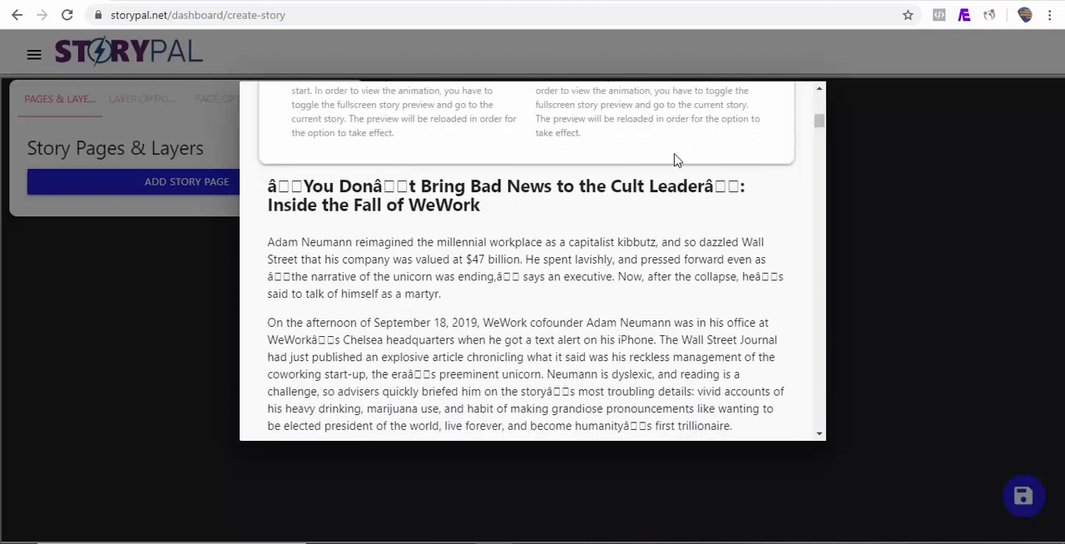
click(464, 202)
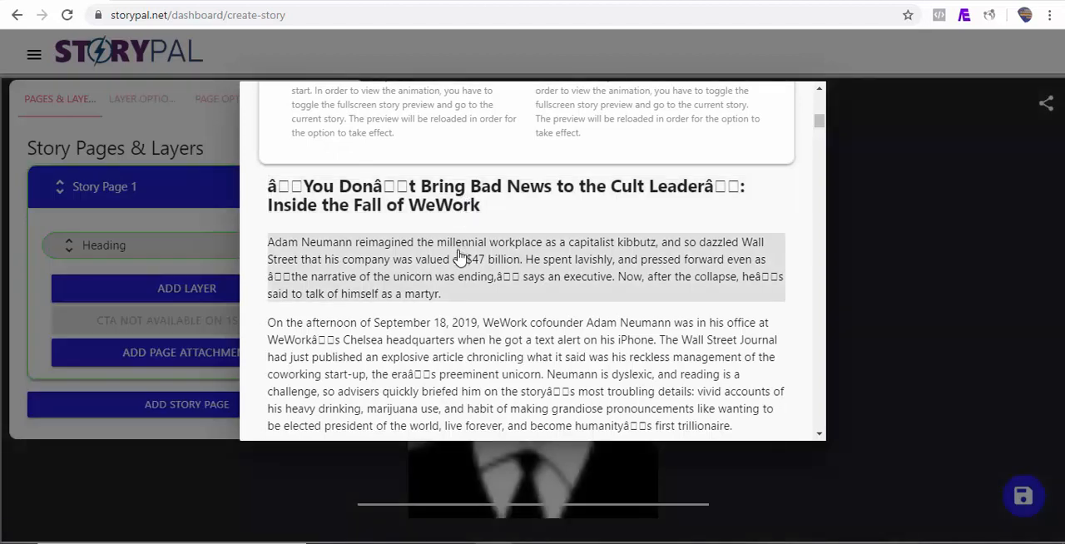
click(460, 255)
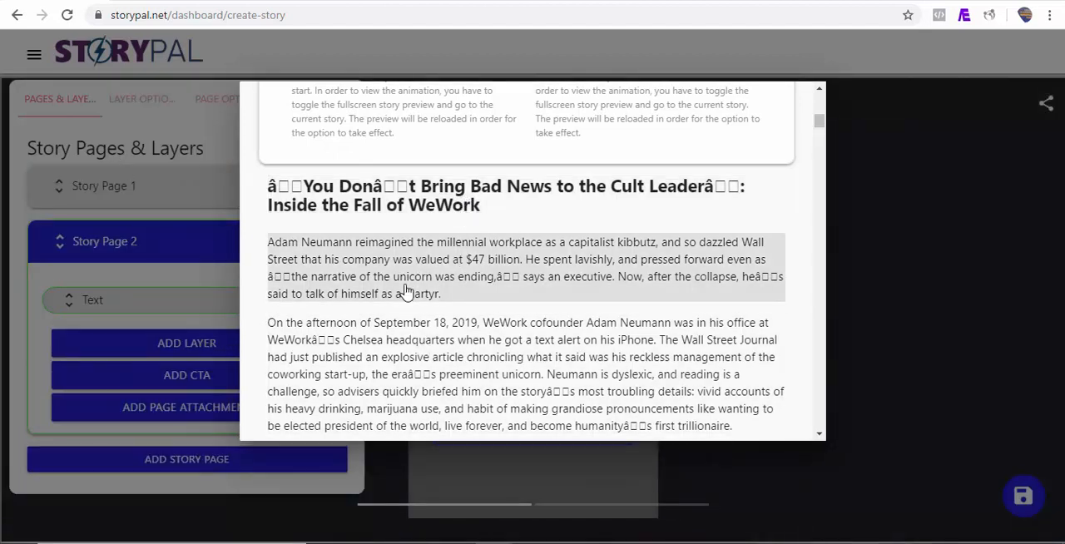
click(412, 344)
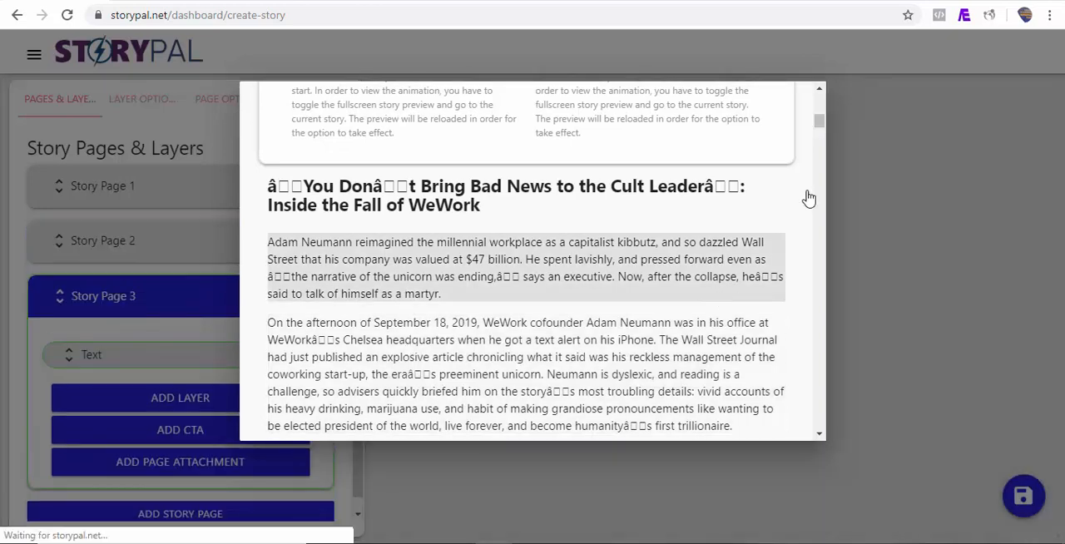
scroll(818, 125, up, 4)
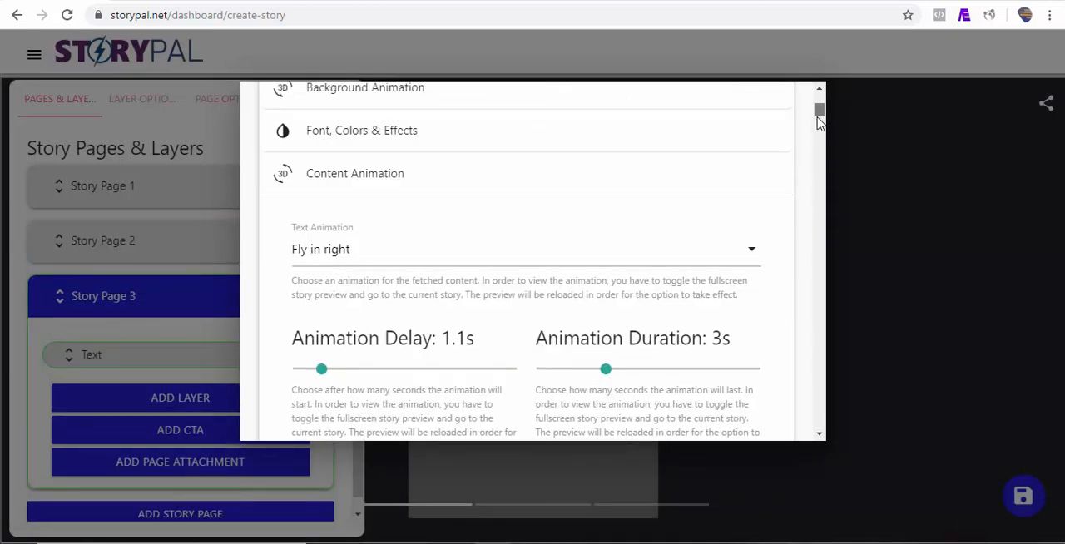
scroll(819, 129, down, 5)
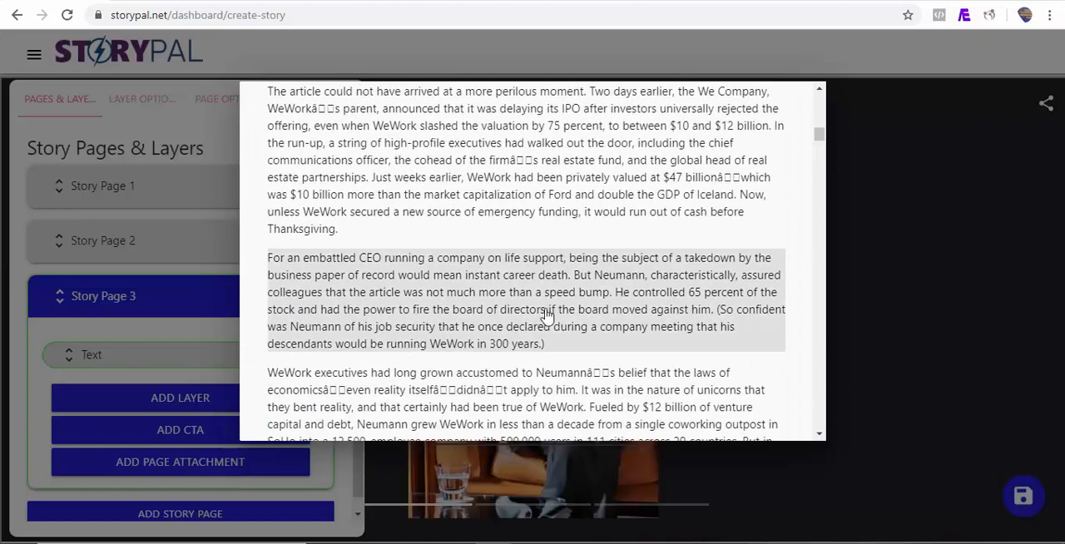
click(500, 317)
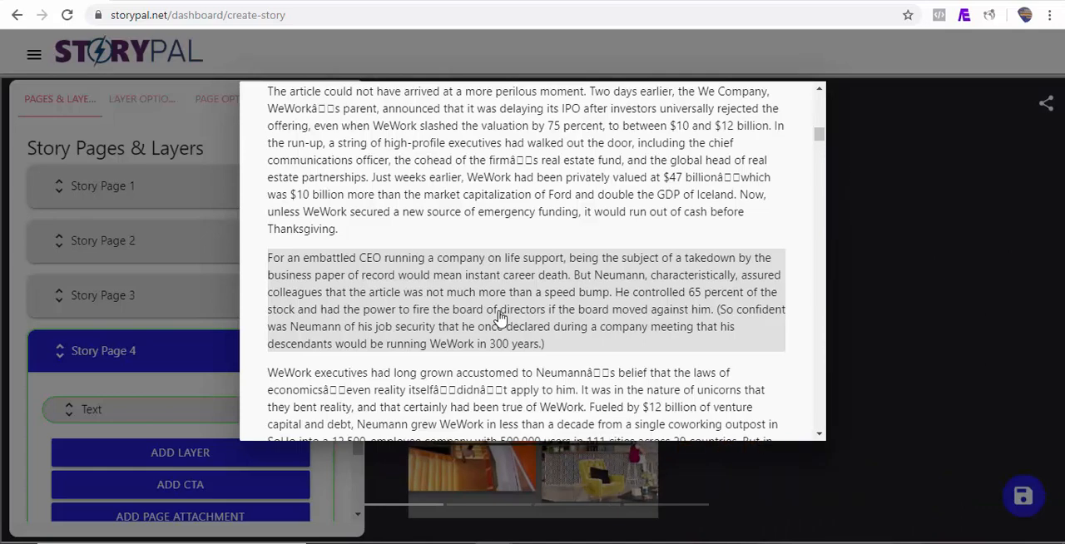
click(860, 209)
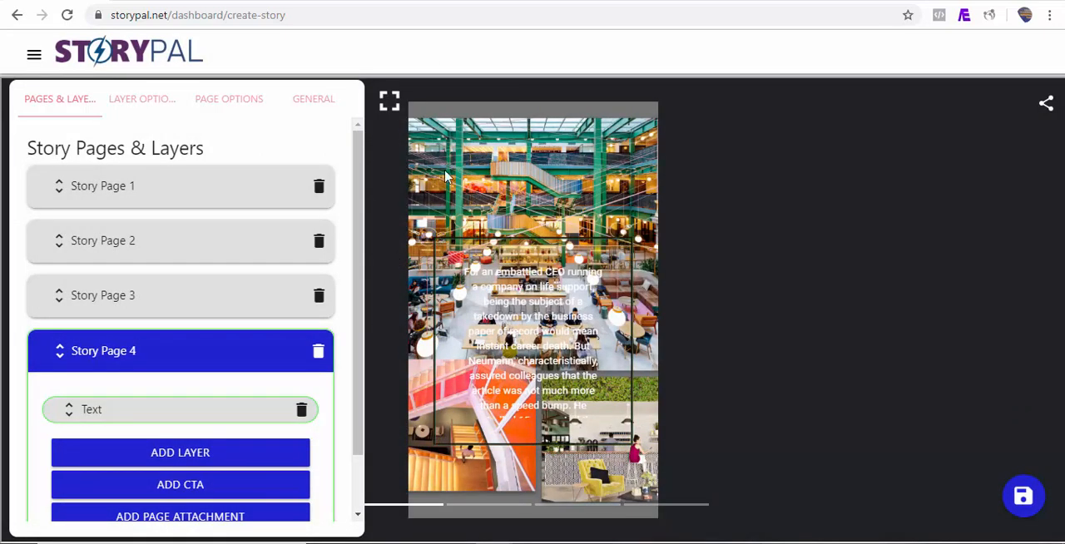
Preview all four story pages in fullscreen and return to the editor.
click(389, 101)
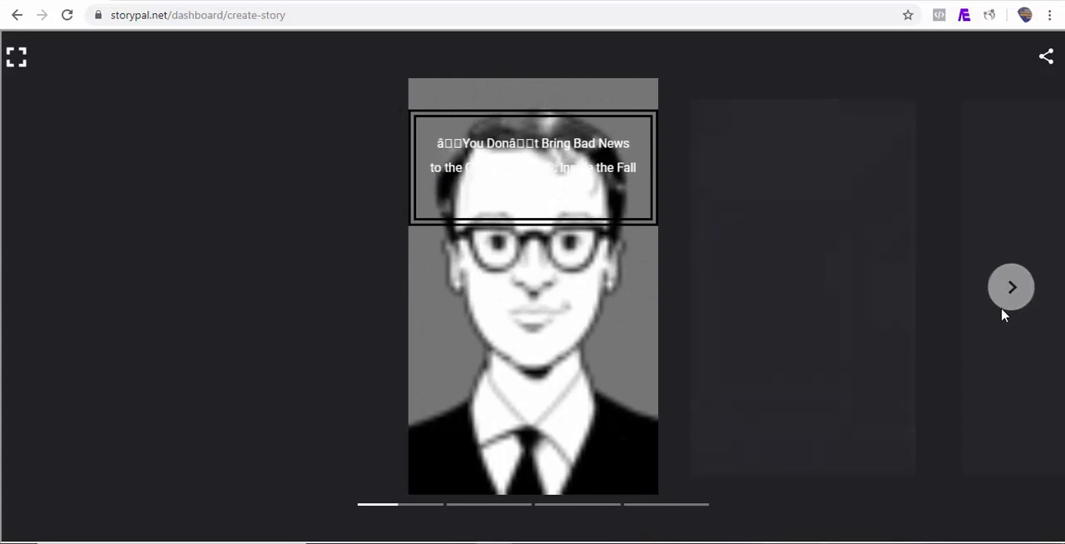
click(1015, 299)
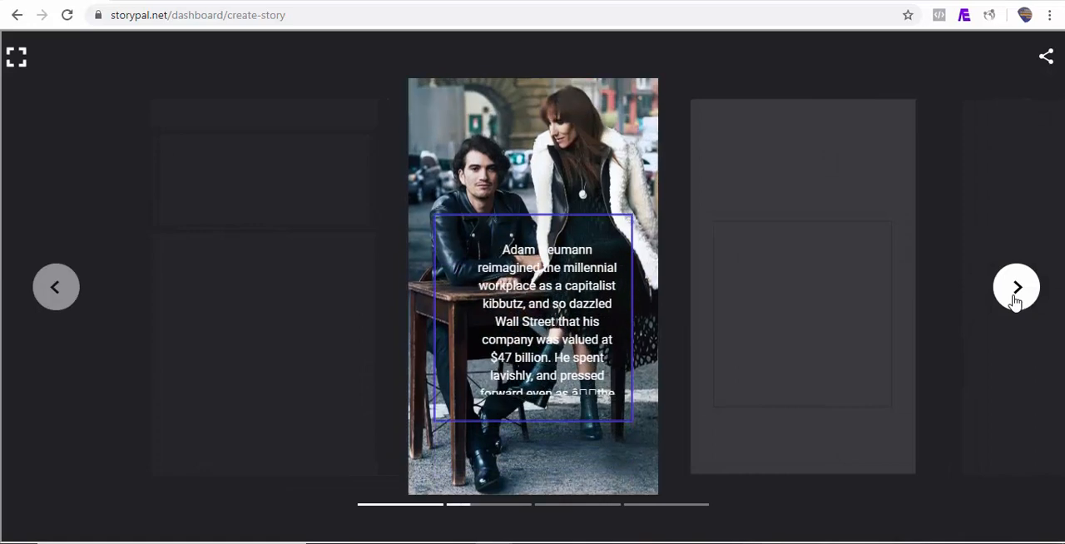
click(1015, 299)
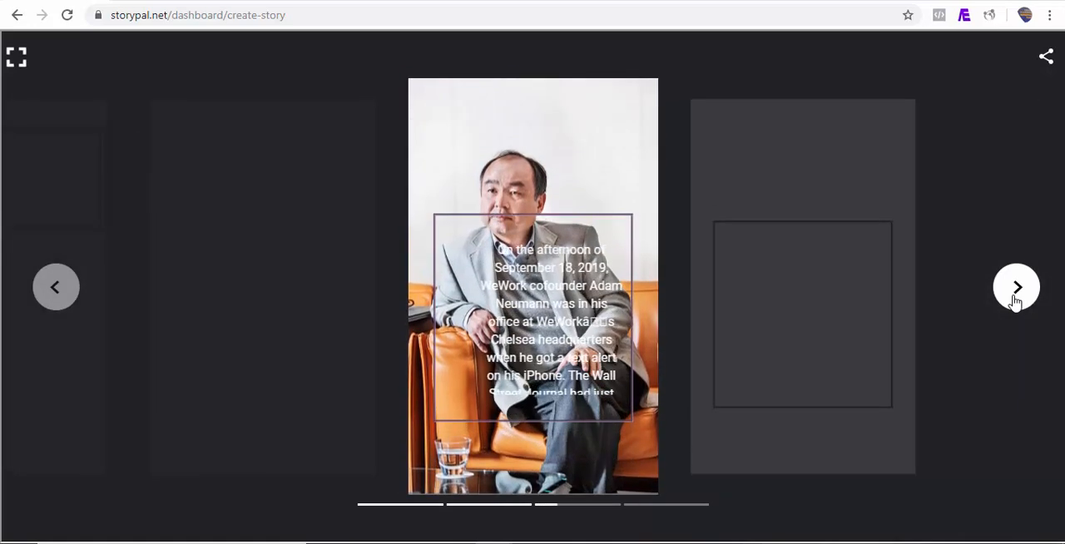
click(1015, 299)
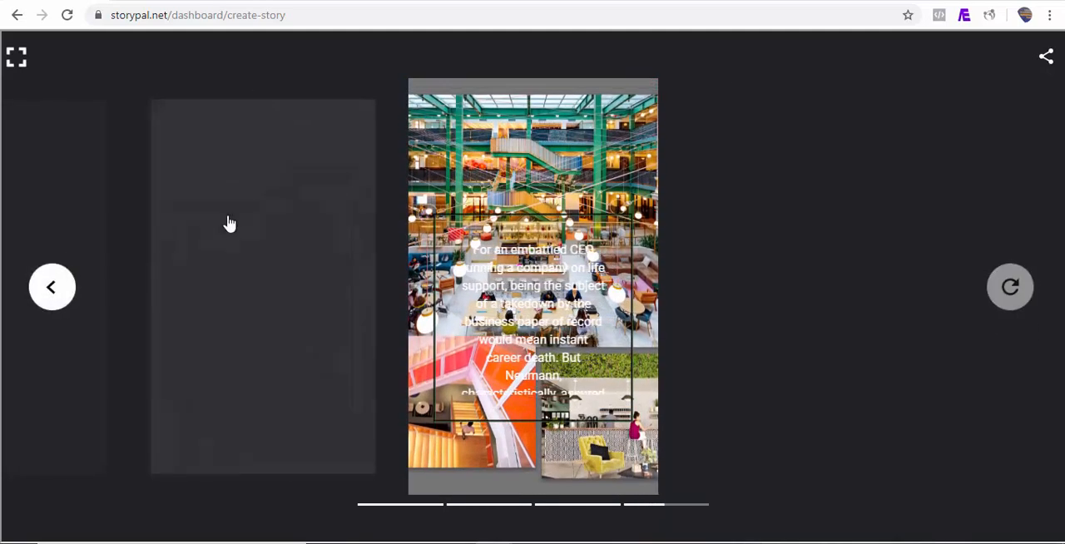
click(16, 56)
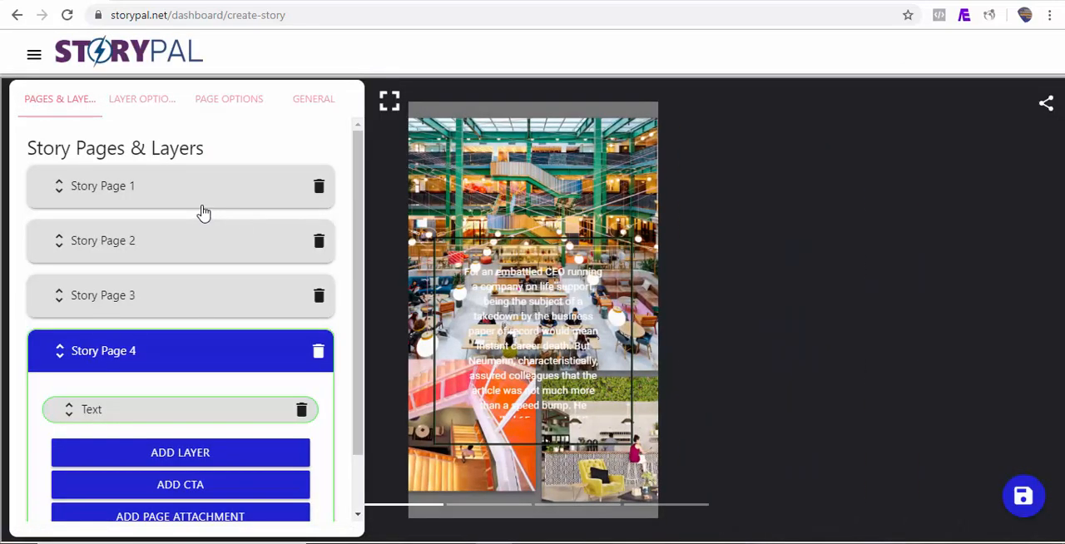
Select Story Page 1, play the restyled story through all four pages in fullscreen and return to the editor.
click(202, 206)
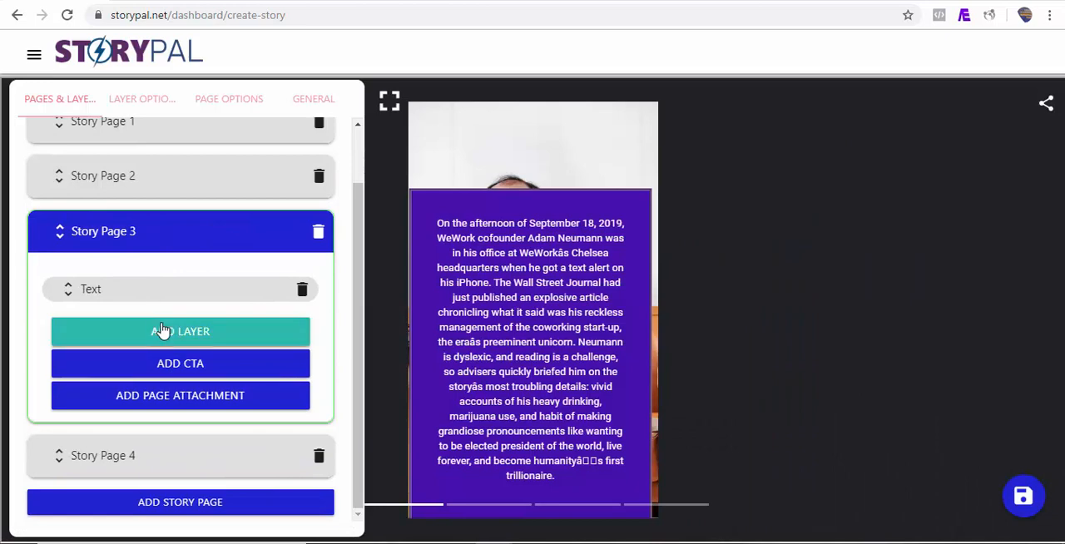
click(106, 122)
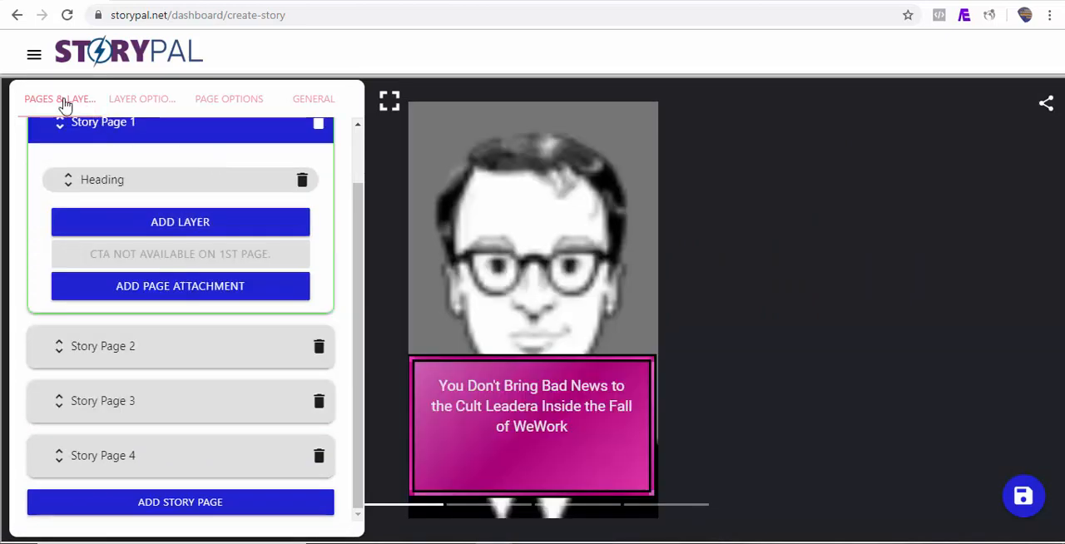
click(389, 103)
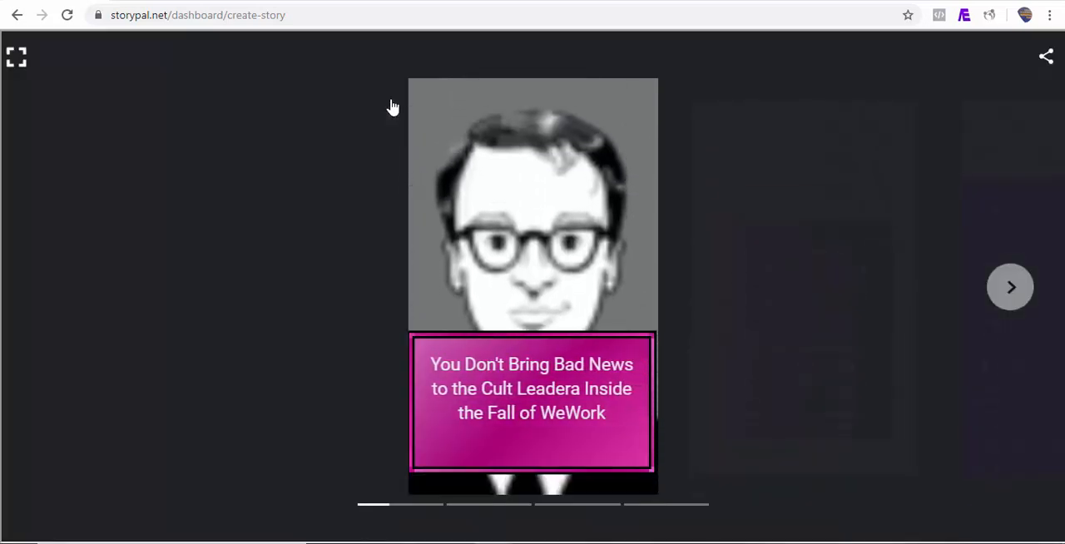
click(1029, 300)
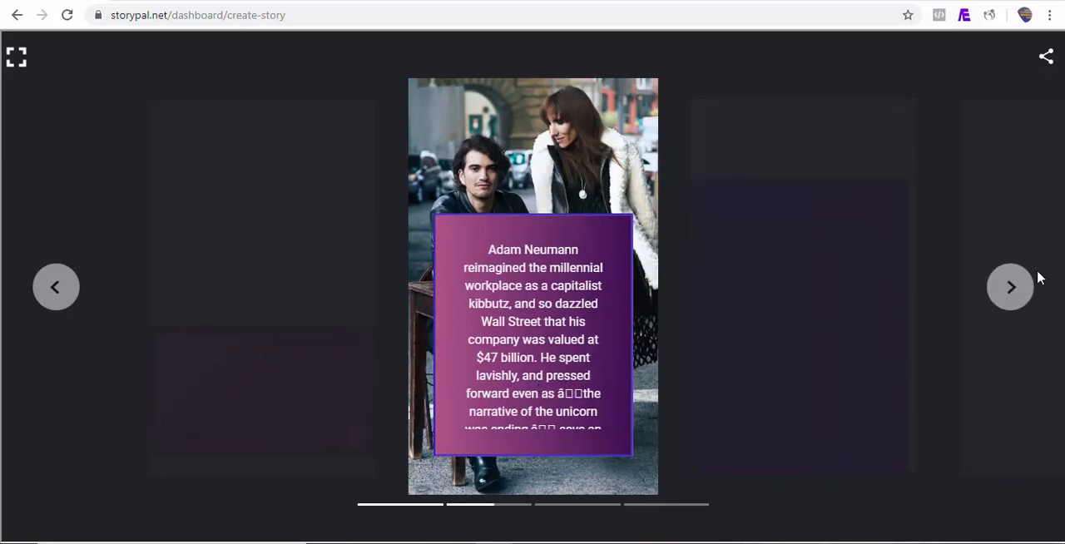
click(1017, 289)
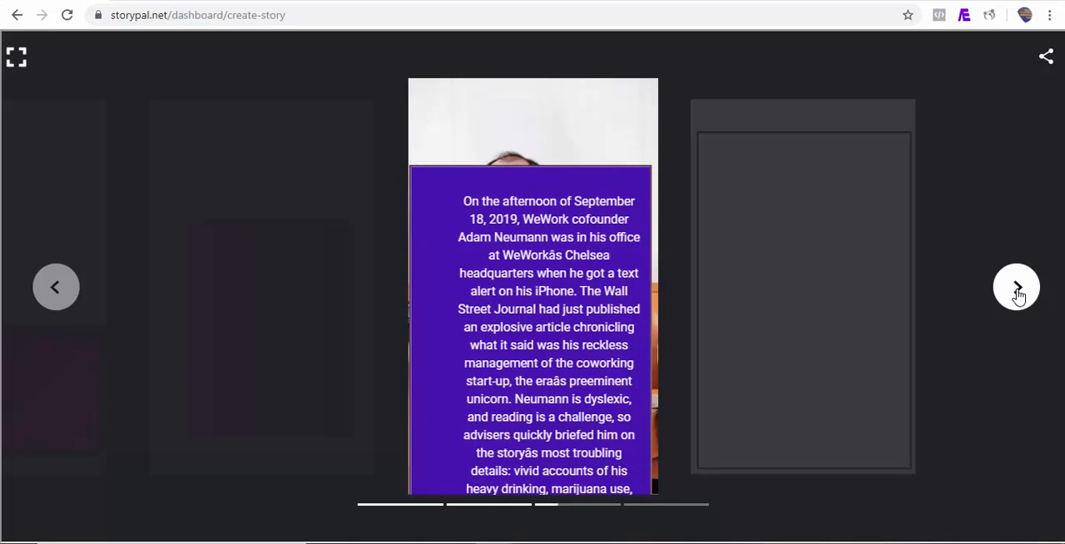
click(1017, 290)
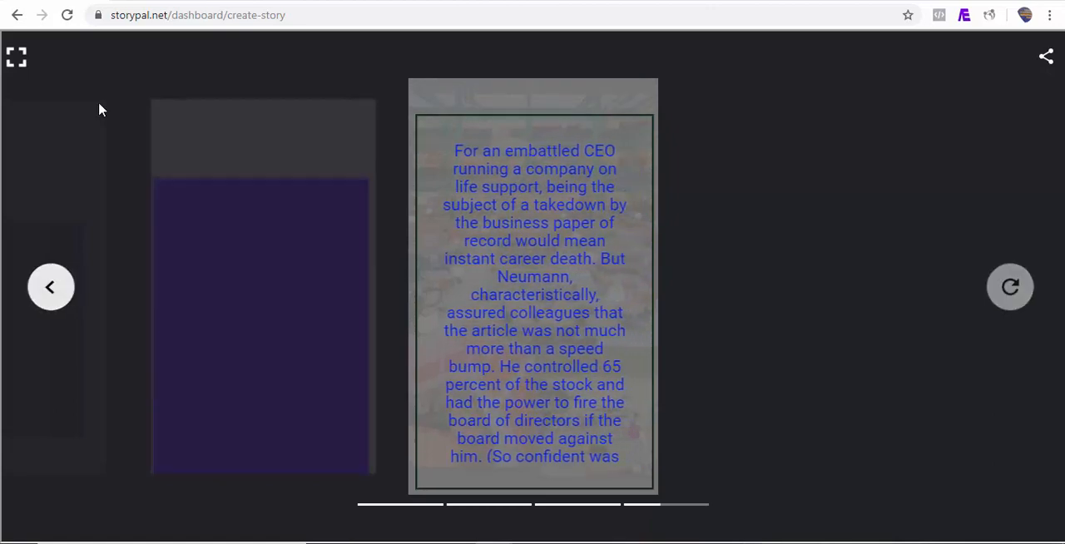
click(17, 60)
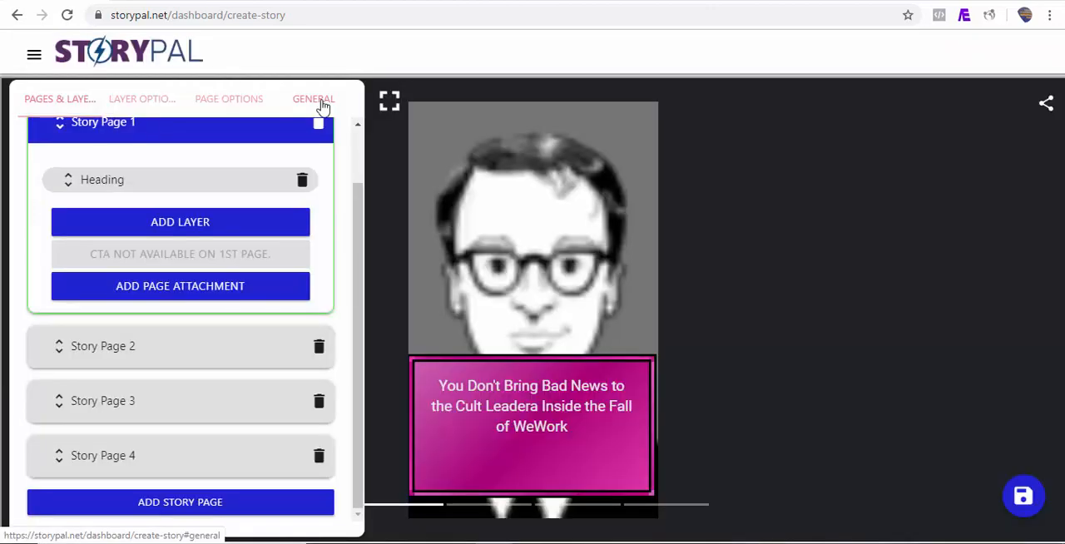
Open the General Information section of the story's general settings.
click(314, 100)
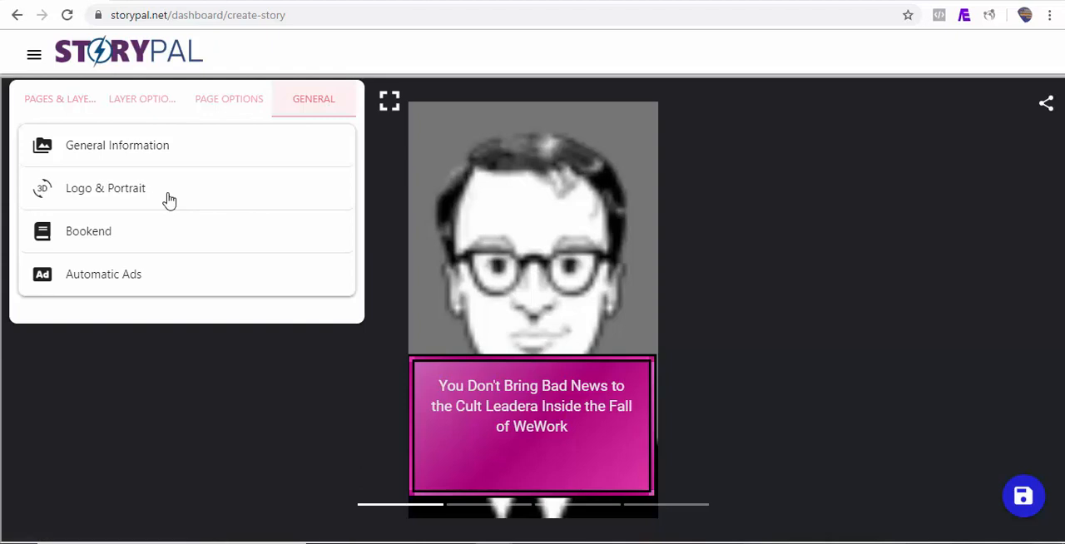
click(143, 161)
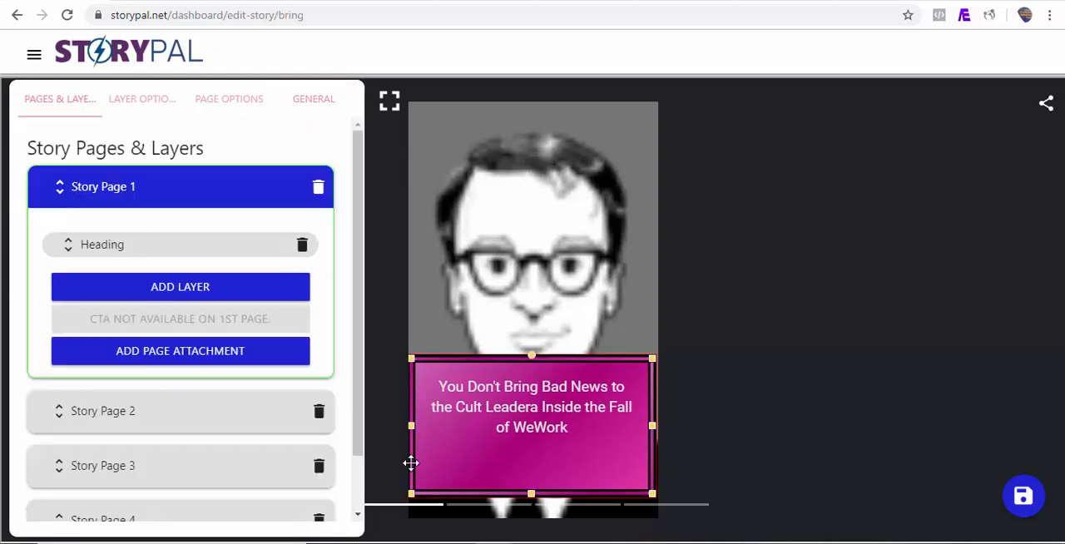
Go to My Stories and start a new story with RSS as the source of its pages.
click(34, 56)
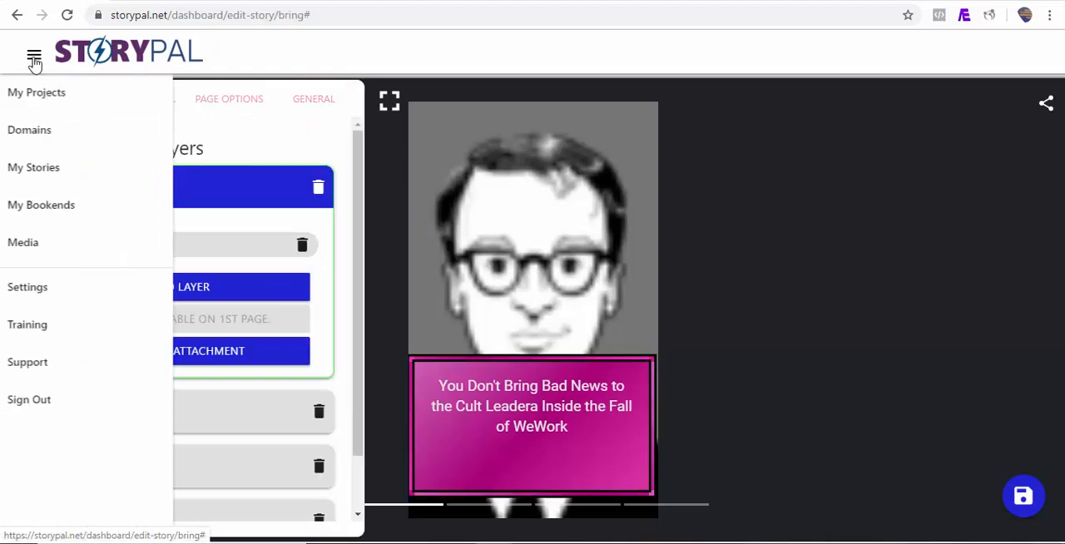
click(102, 173)
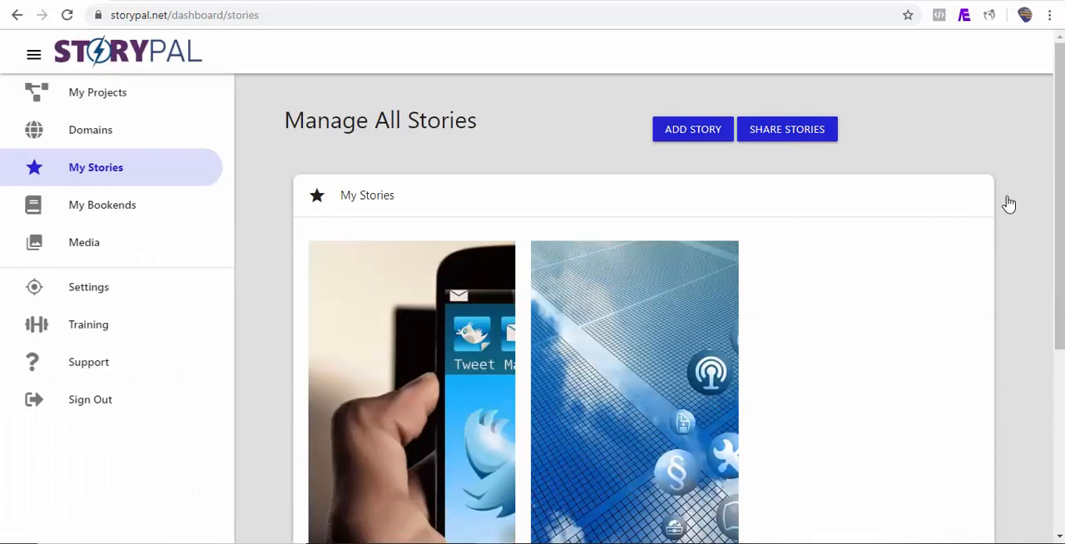
mouse_move(1059, 204)
mouse_down()
mouse_move(1059, 306)
mouse_move(1059, 202)
mouse_up()
click(709, 137)
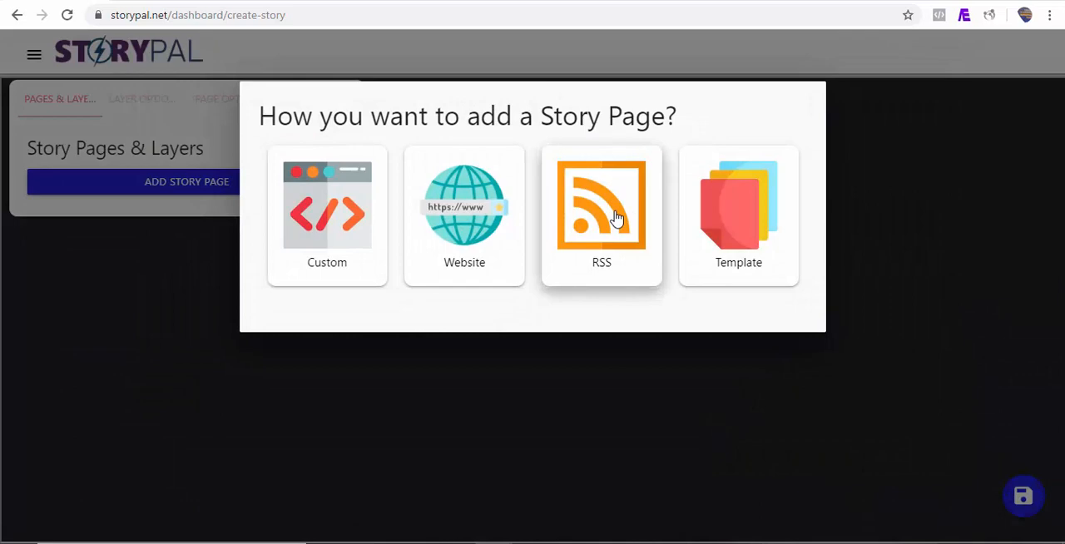
click(616, 218)
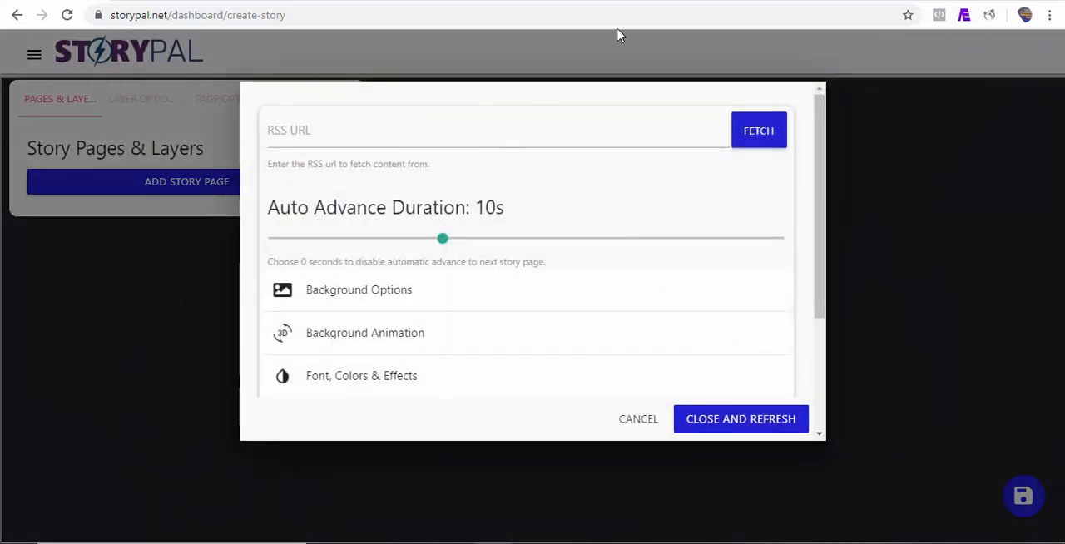
Switch to the Mashable site and open the source code of its home page.
click(628, 1)
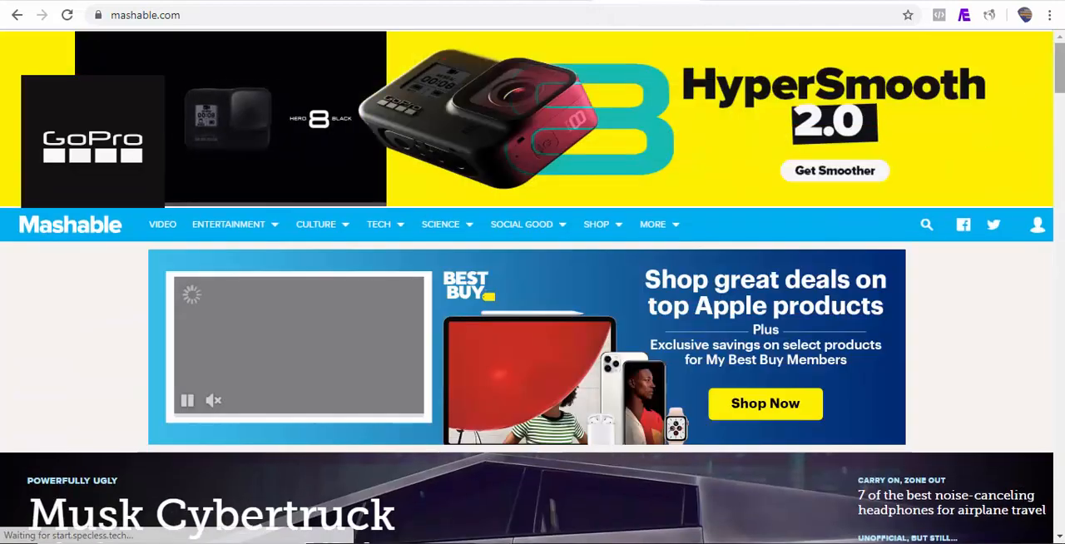
drag(1059, 75, 1059, 173)
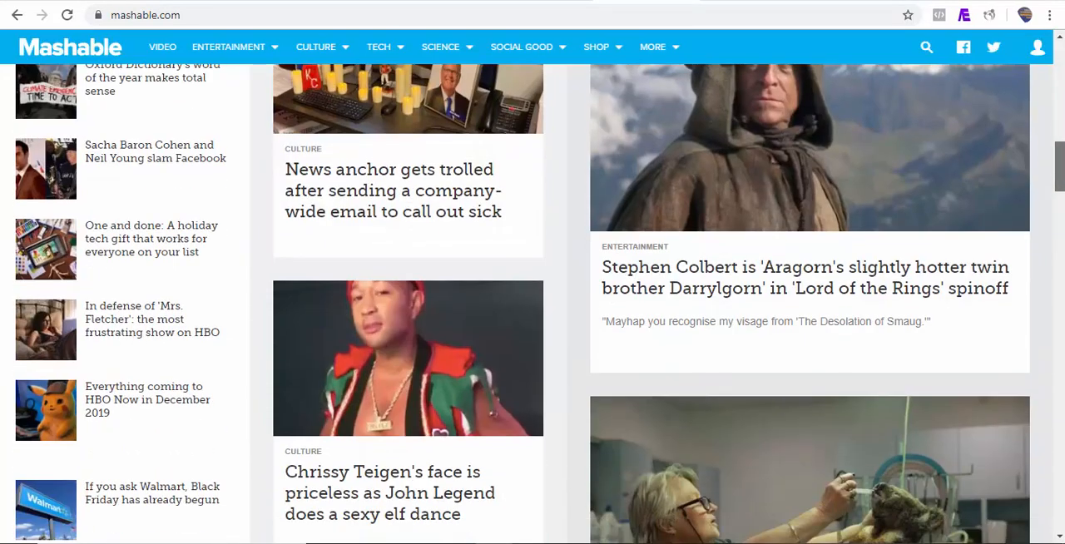
right_click(574, 388)
click(624, 356)
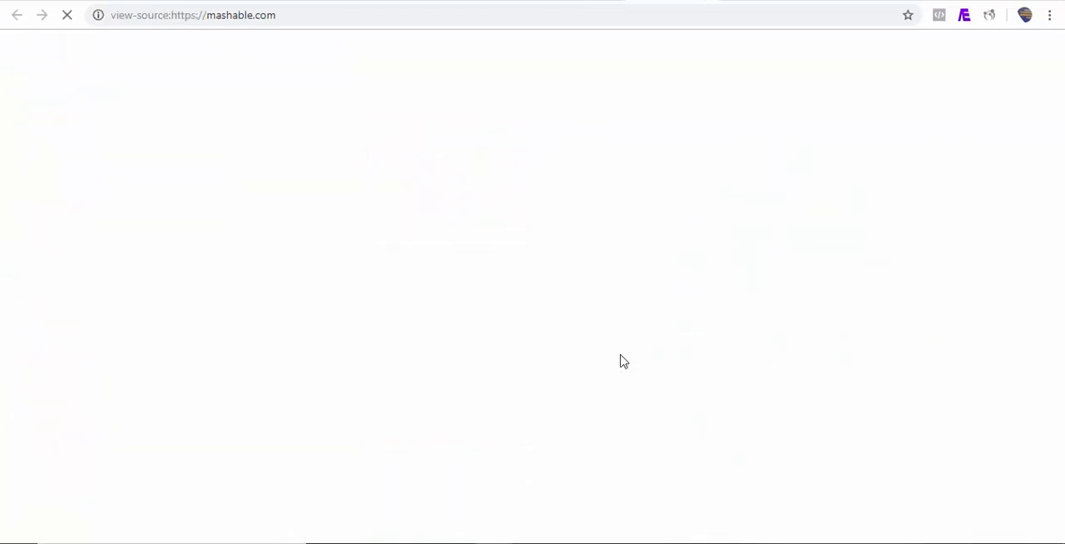
Search the page source for "rss" and go to the second match to locate the RSS feed link.
key(ctrl+f)
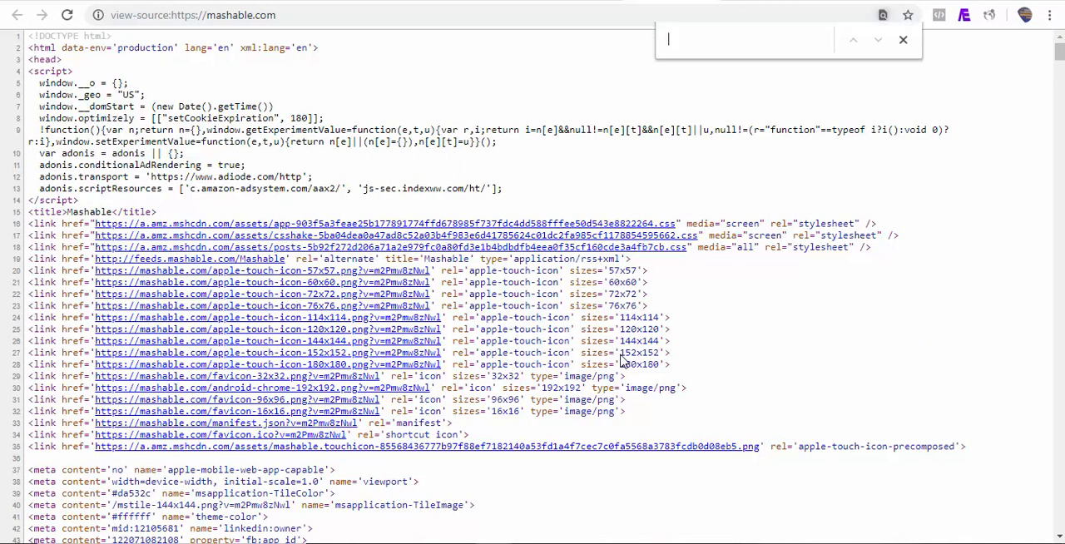
text(rss)
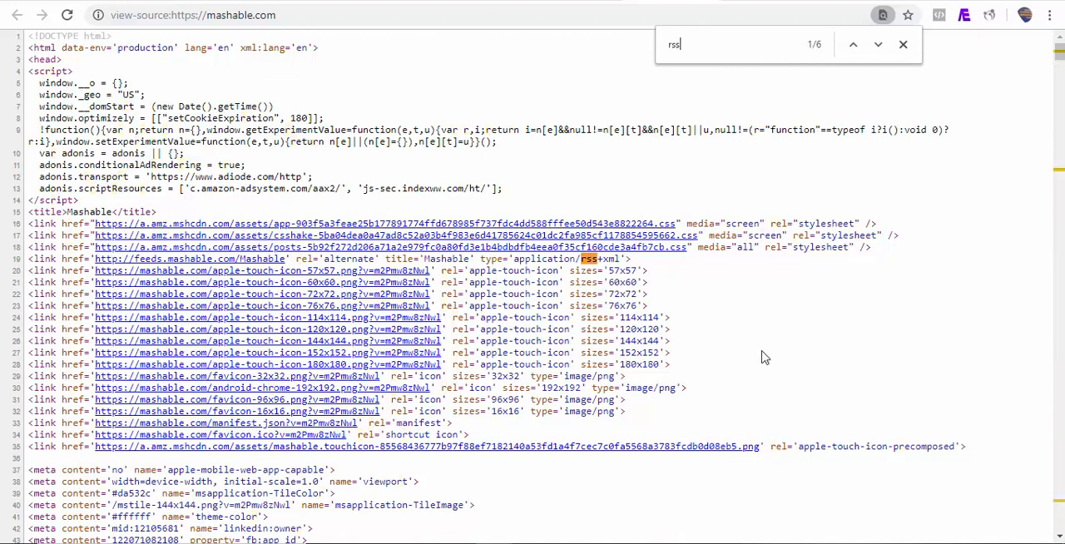
click(880, 50)
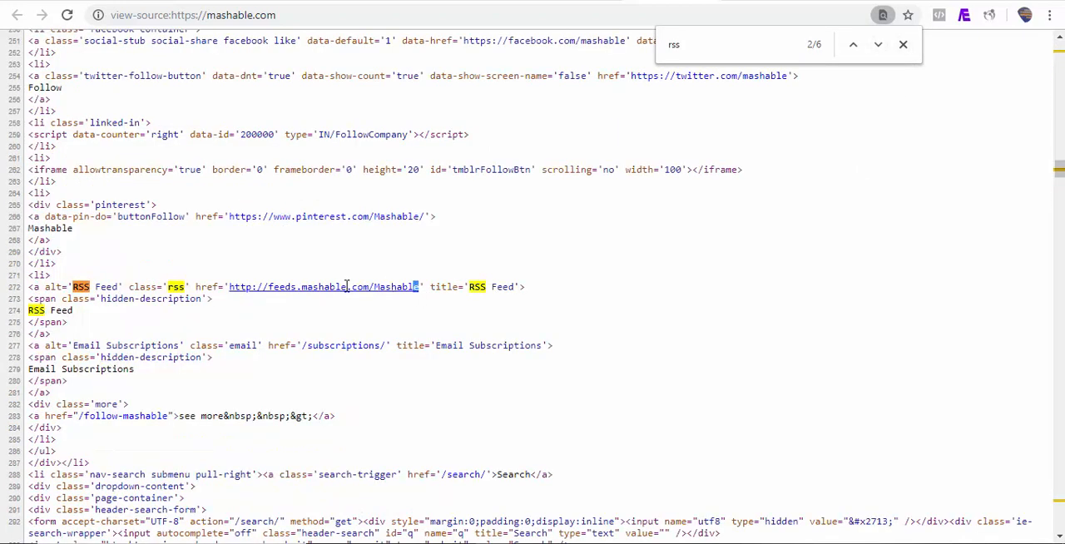
drag(347, 286, 240, 287)
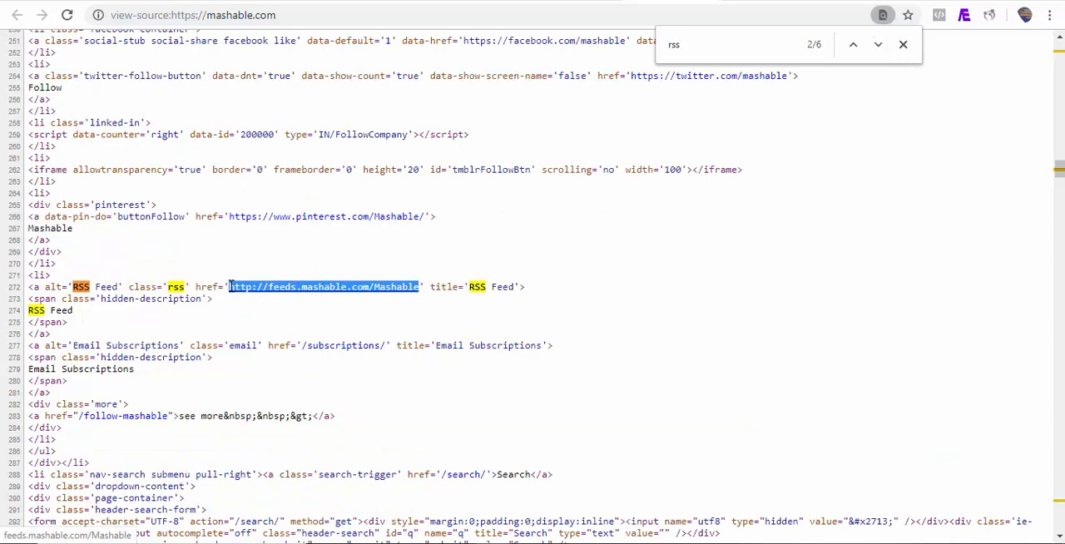
click(104, 2)
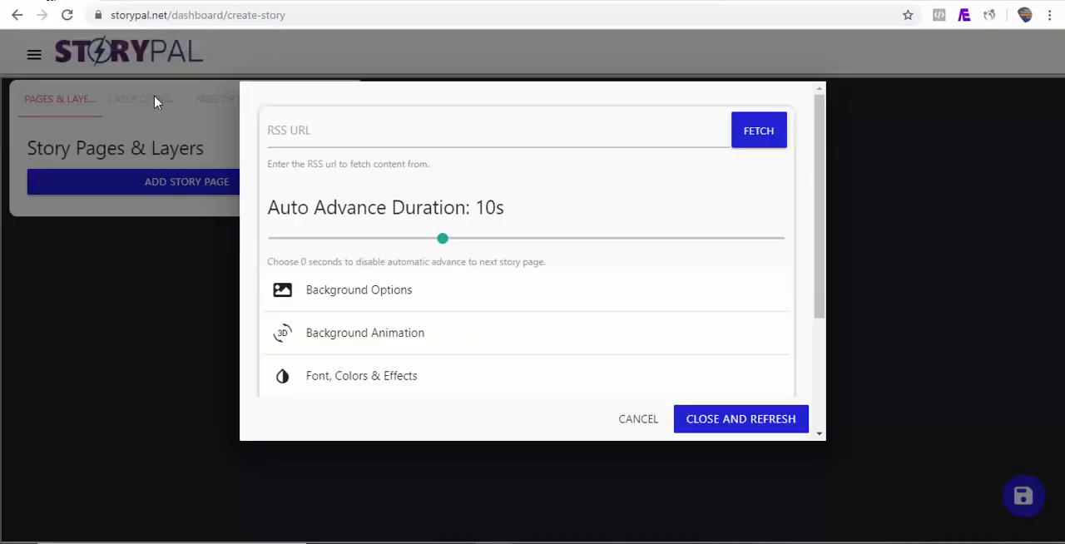
click(362, 135)
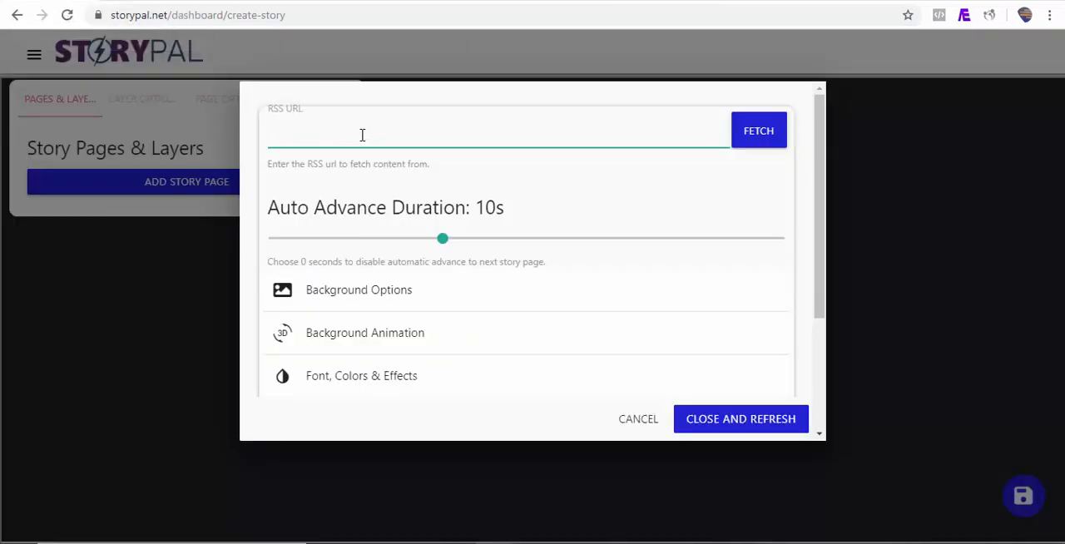
text(http://feeds.mashable.com/Mashable)
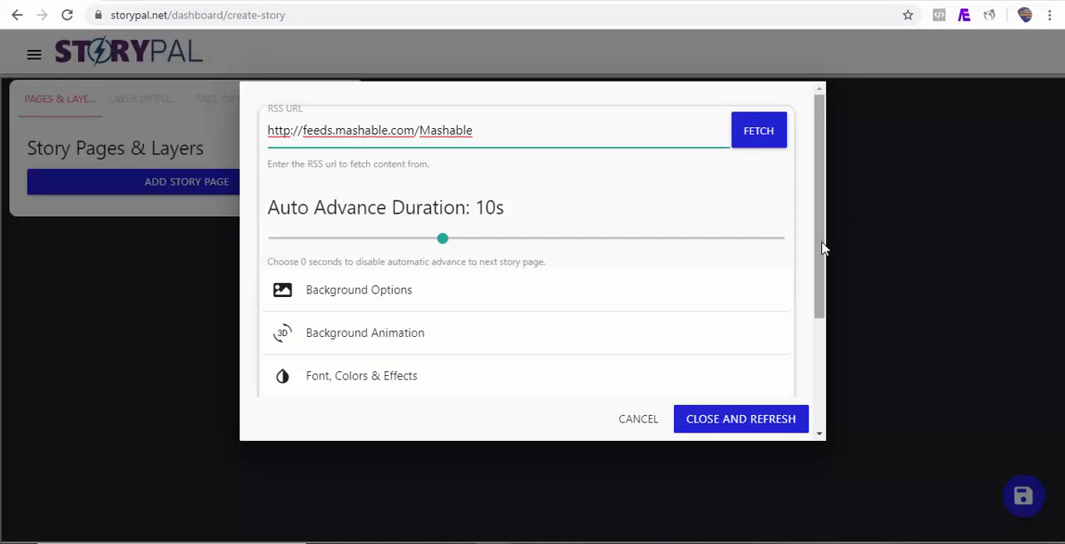
Set the text animation of the fetched content to Drop in the RSS story's content options.
drag(823, 244, 820, 278)
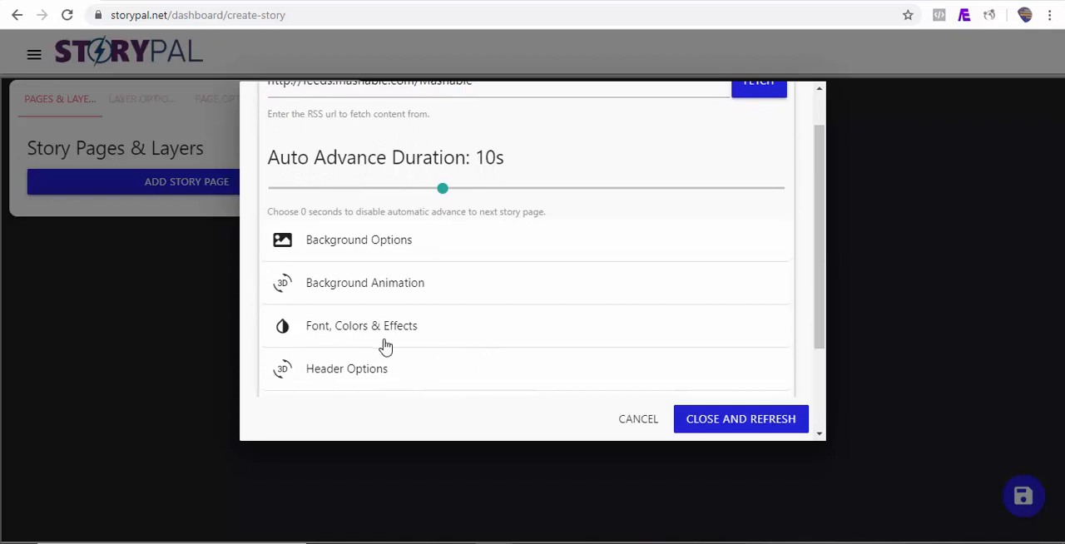
click(384, 342)
drag(819, 222, 819, 302)
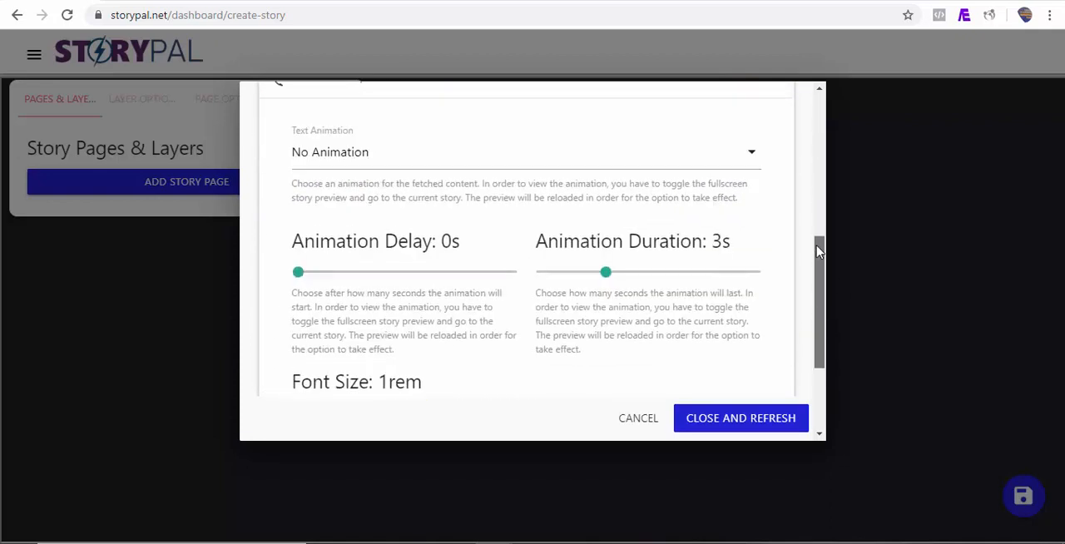
mouse_move(819, 251)
mouse_down()
mouse_move(814, 229)
mouse_move(815, 265)
mouse_up()
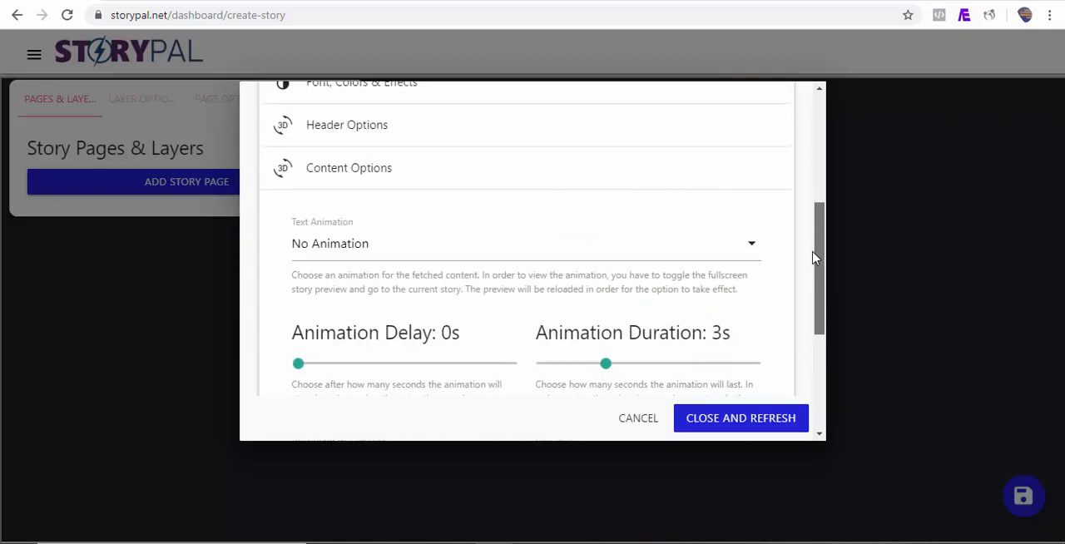
click(615, 251)
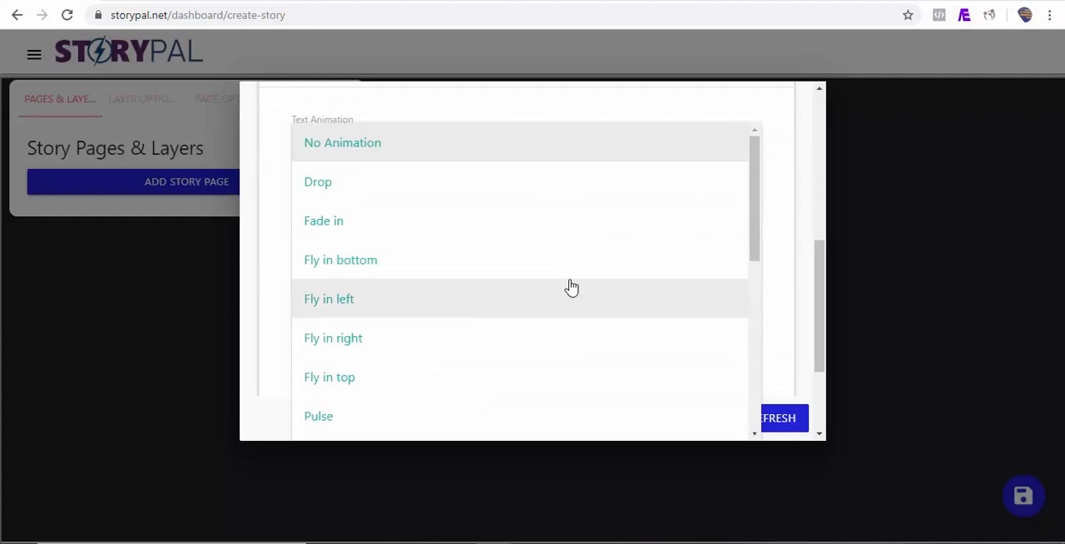
click(473, 198)
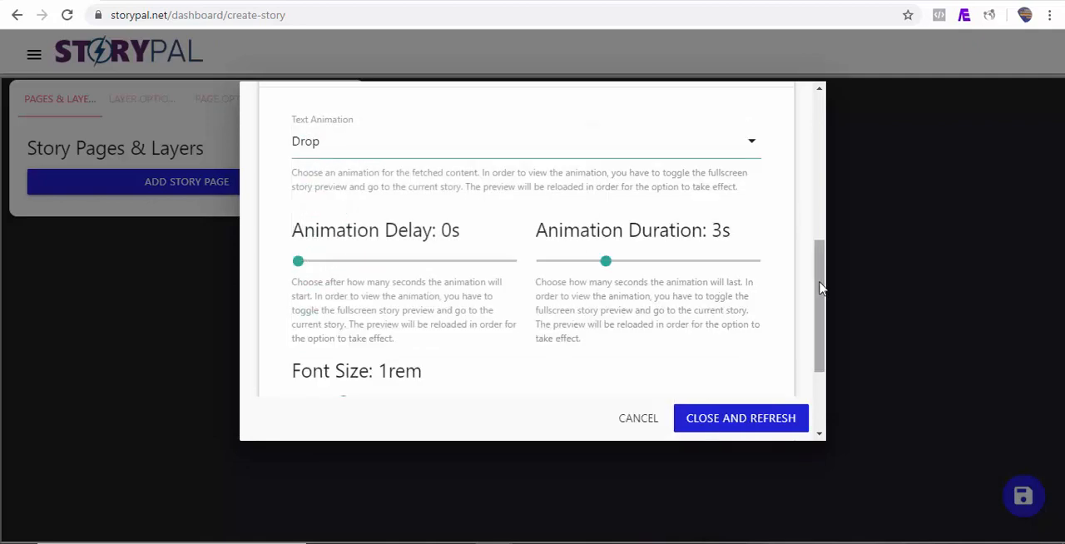
Set the button text of the fetched content to "Learn More".
drag(818, 288, 820, 357)
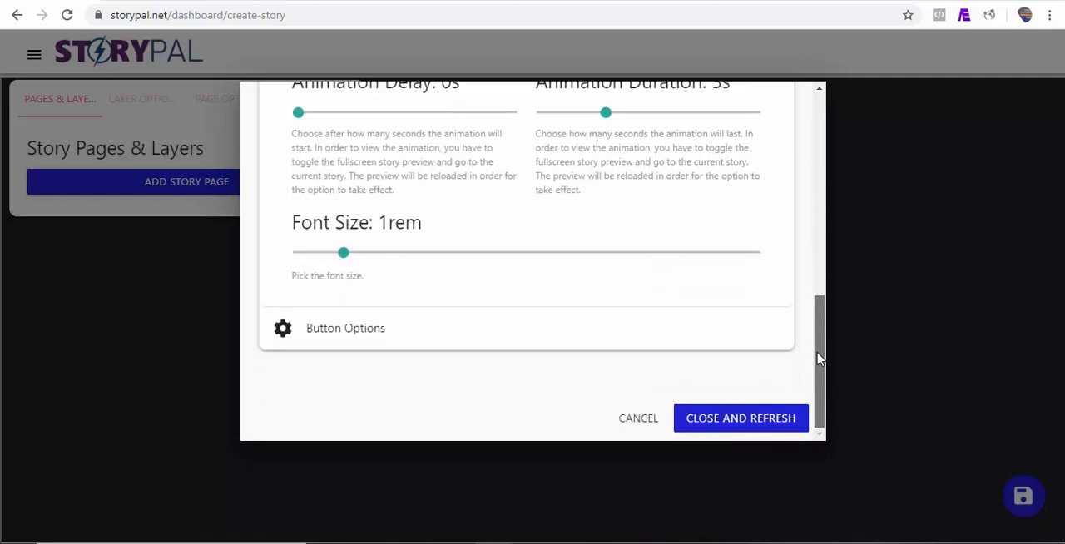
click(367, 345)
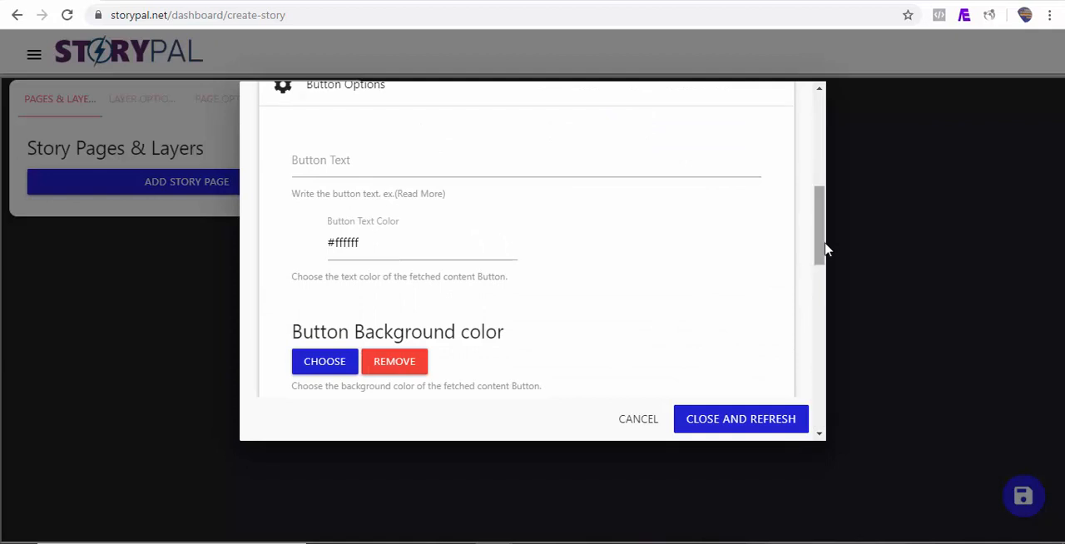
drag(821, 245, 816, 223)
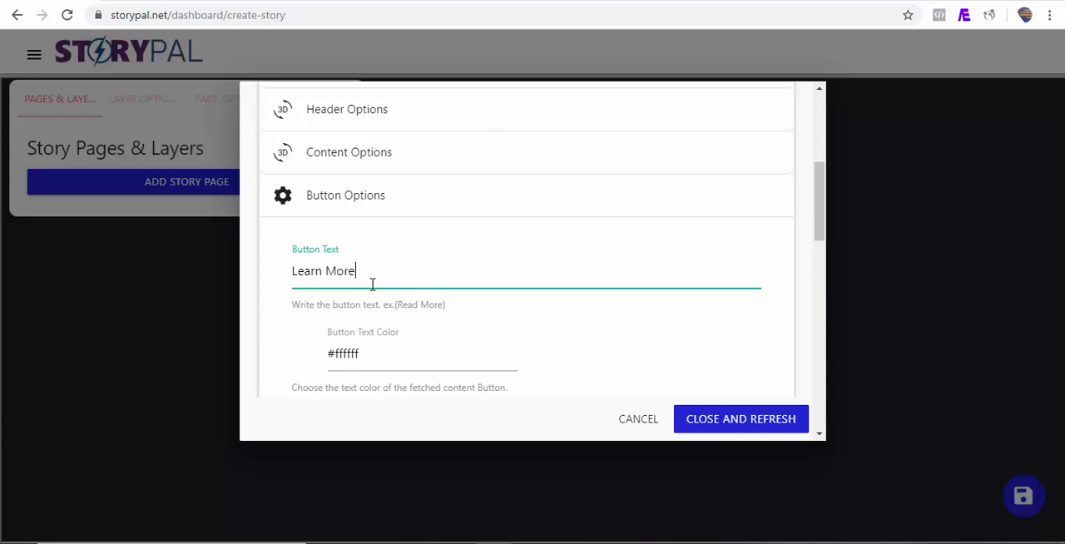
Fetch the RSS feed and decline automatic story creation so that feed items can be added manually.
drag(820, 225, 828, 157)
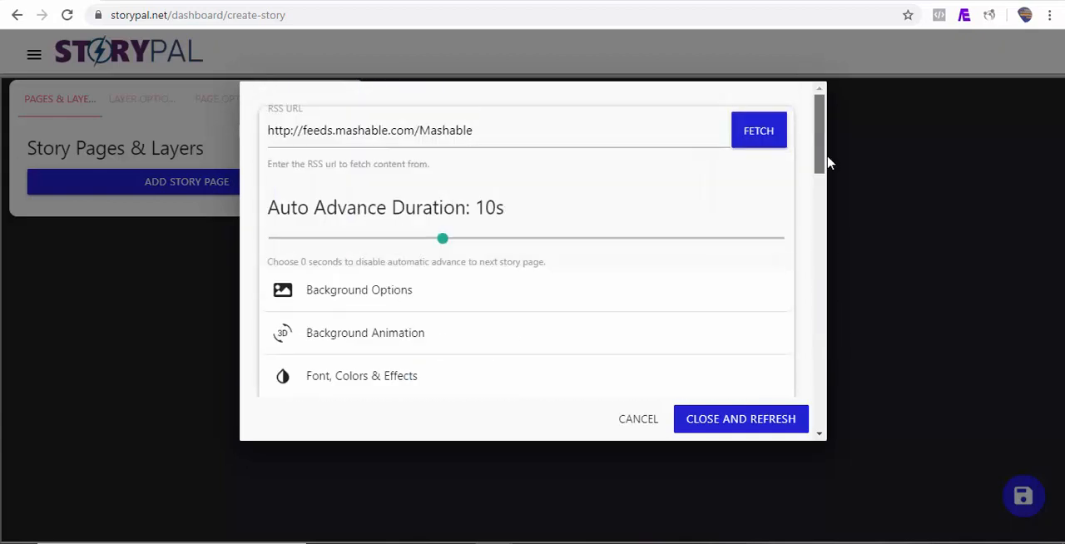
click(759, 135)
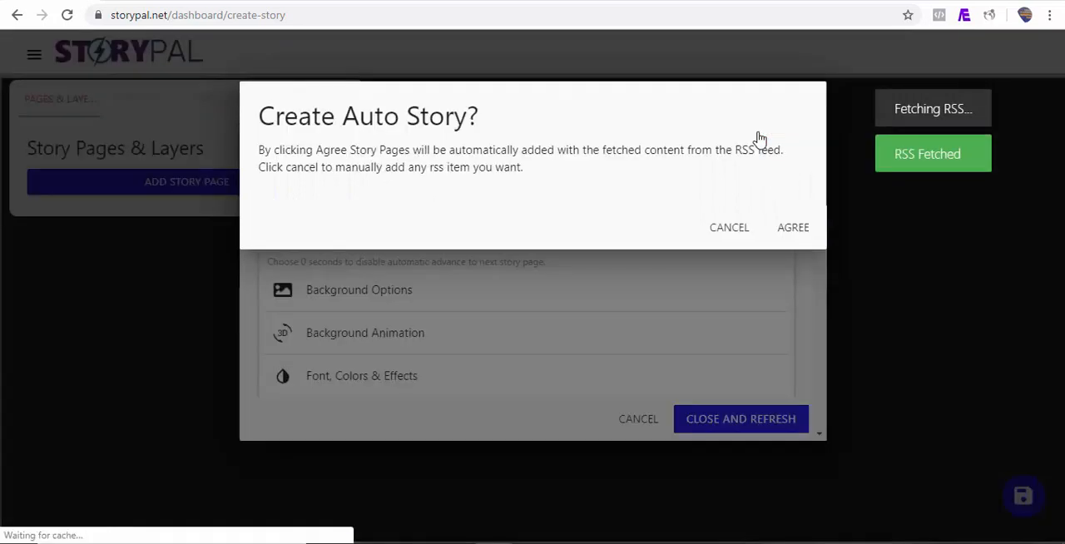
click(795, 231)
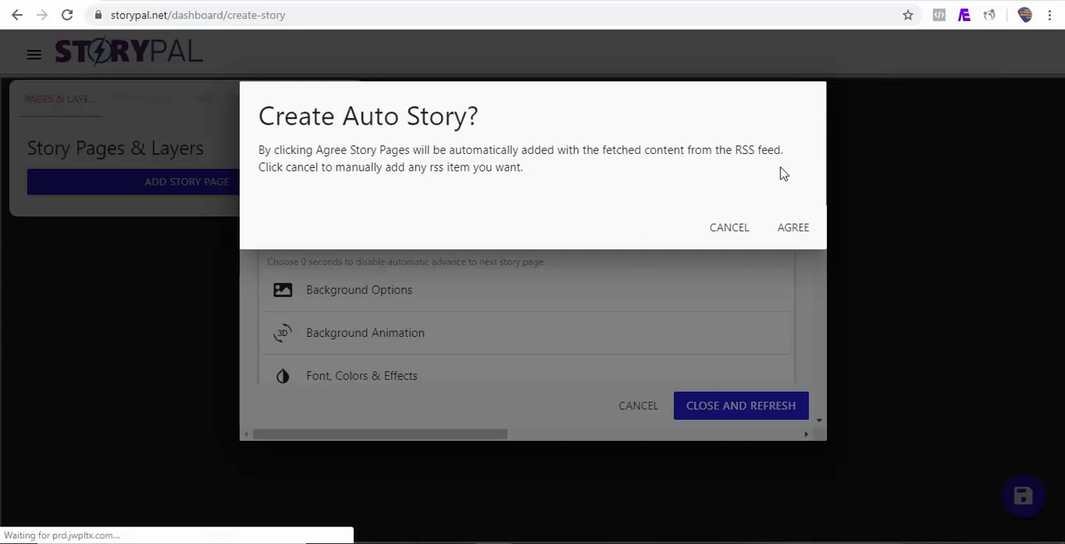
click(730, 231)
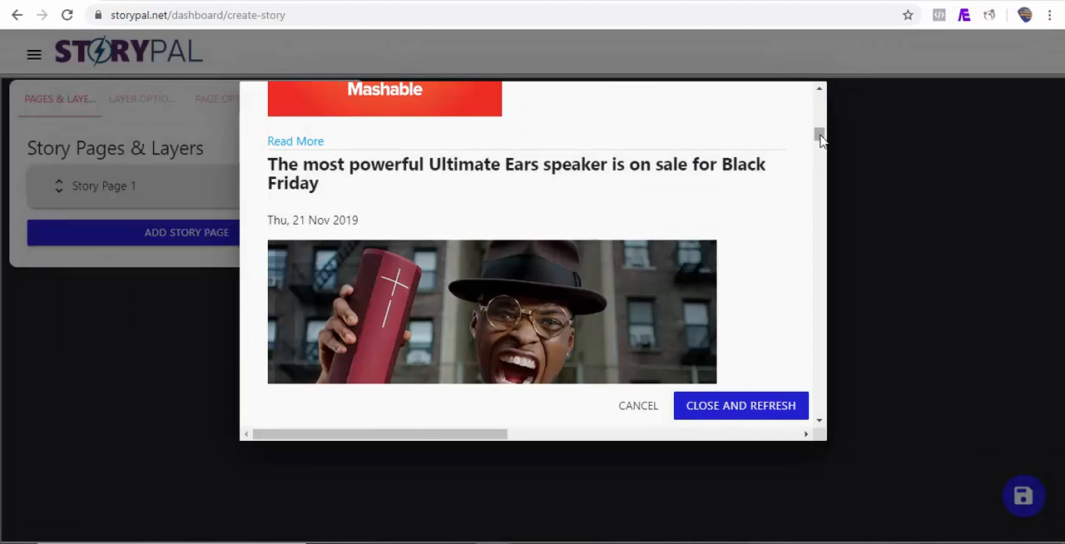
Add the Ultimate Ears speaker, stand mixers, Facebook criticism and Microsoft laptop deals items as story pages, and refresh the story.
drag(820, 135, 820, 154)
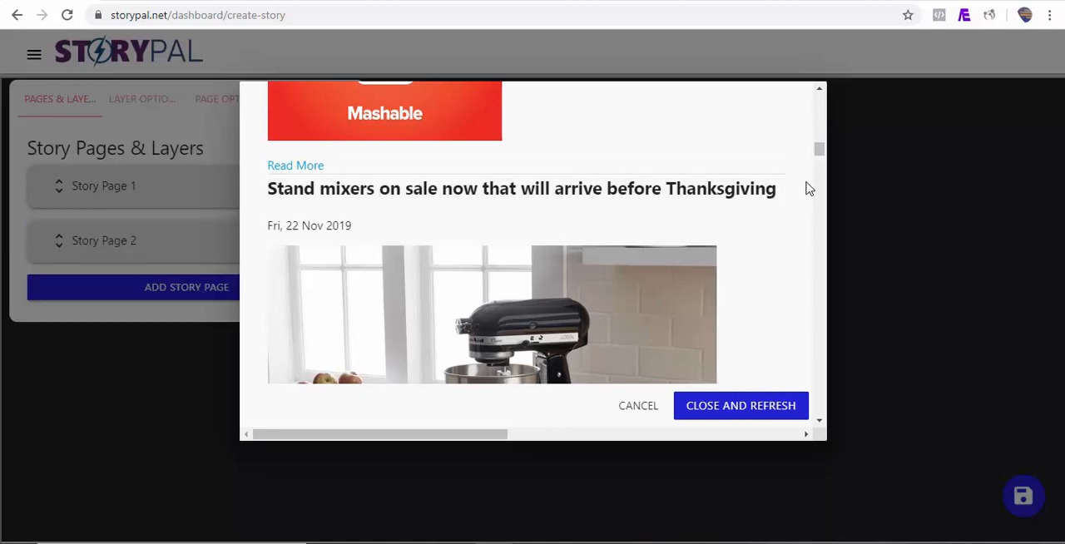
drag(820, 153, 819, 165)
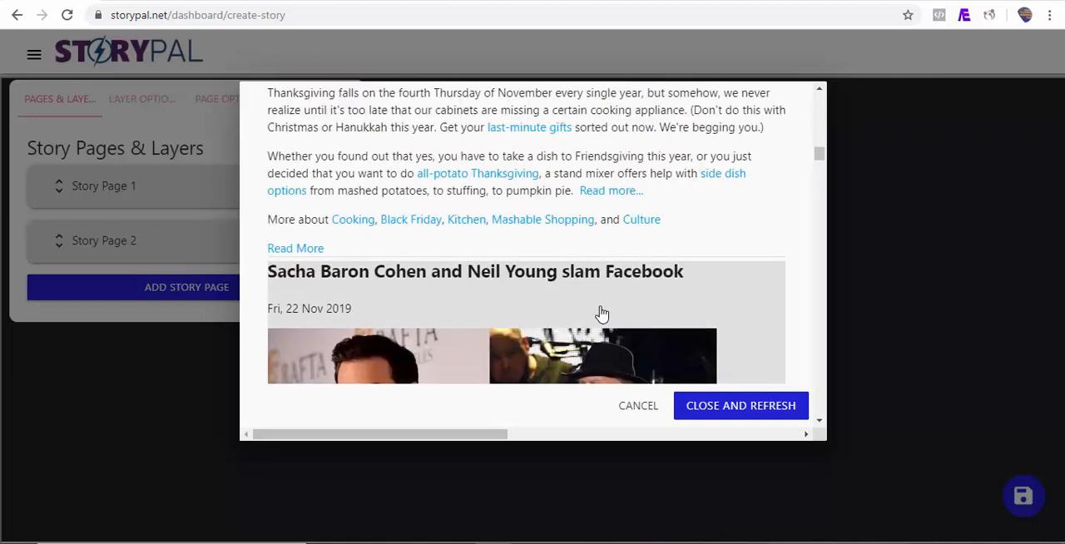
scroll(599, 308, down, 5)
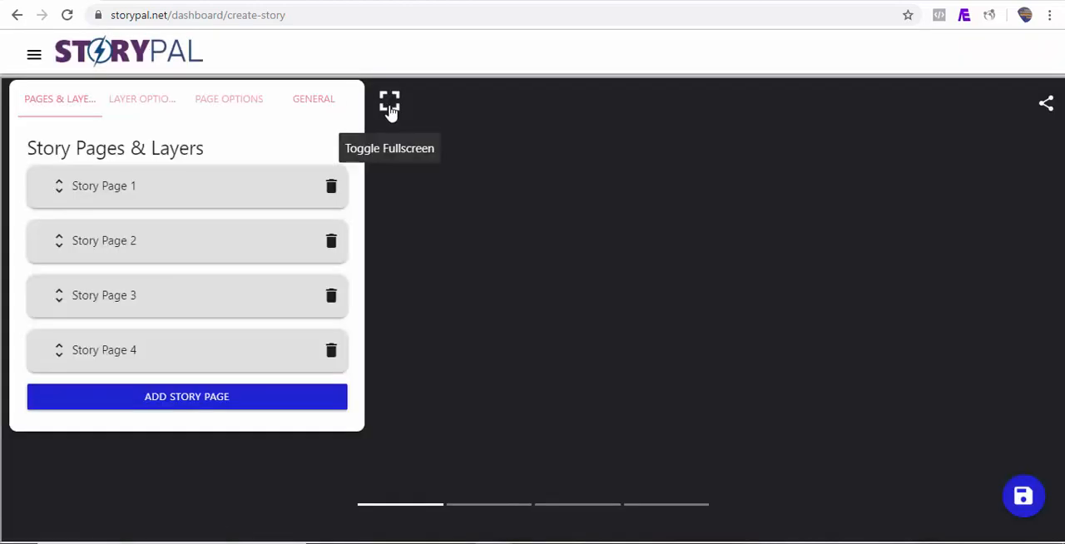
Preview the story in fullscreen through to its last page, then return to the editor.
click(389, 111)
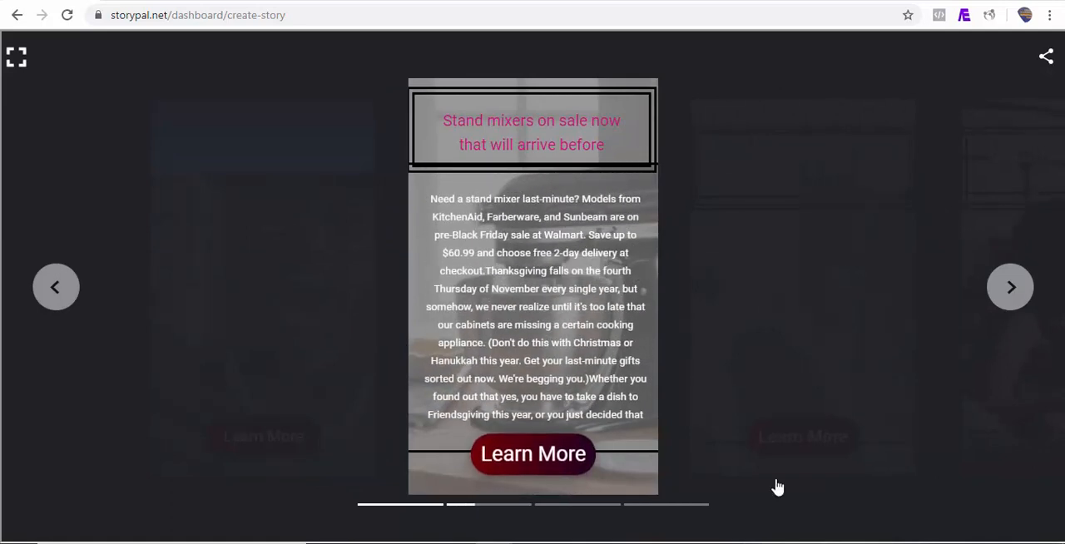
click(1011, 288)
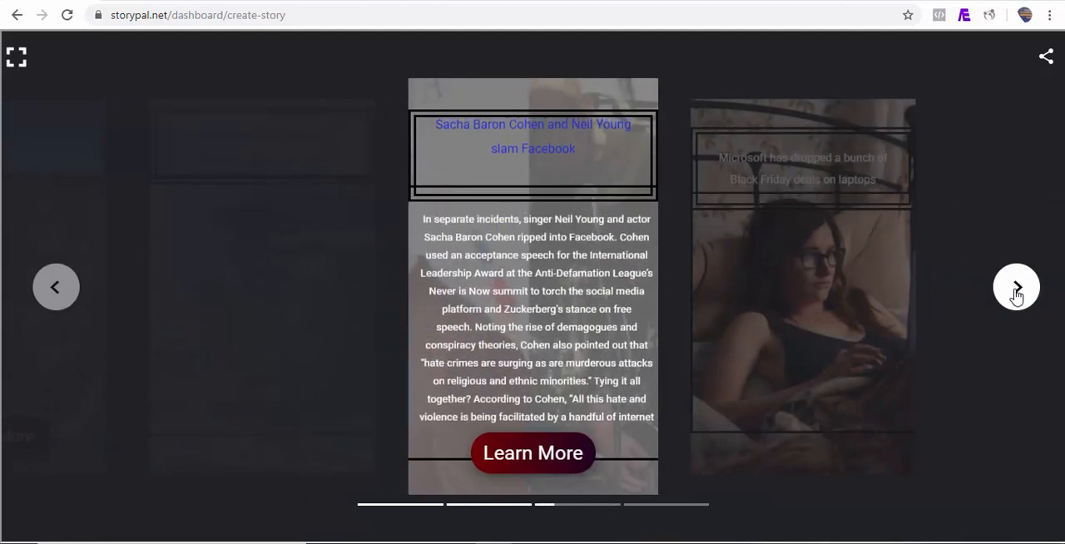
click(1016, 293)
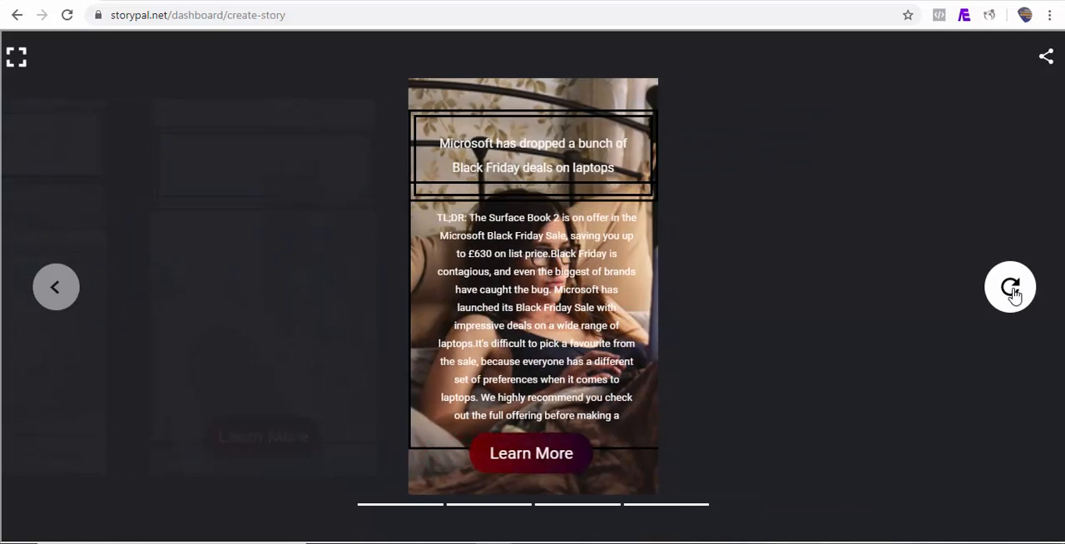
click(16, 55)
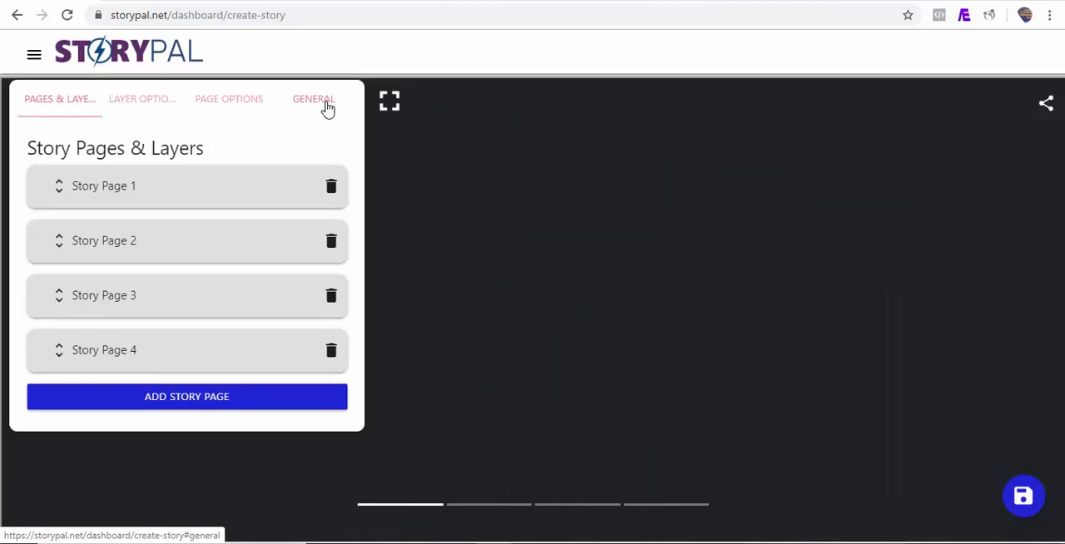
Choose the camping van picture from the image library as the story's poster portrait and save the story.
click(326, 107)
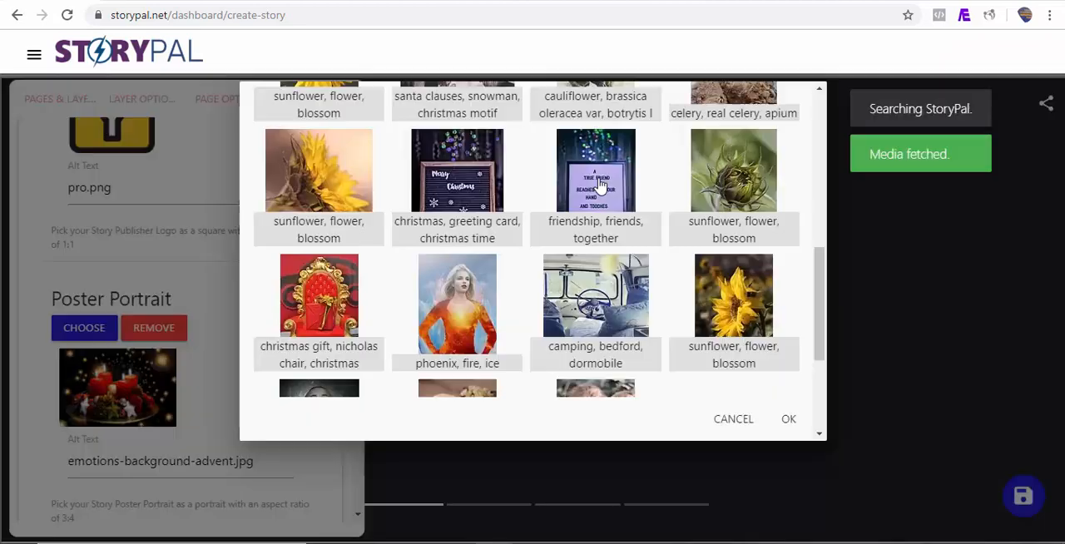
click(595, 183)
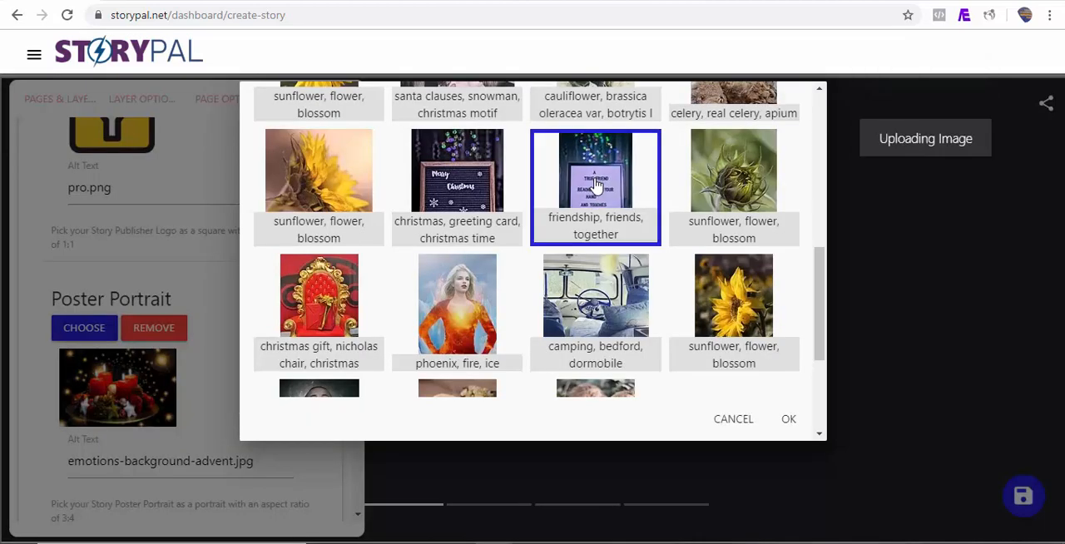
click(566, 328)
click(795, 423)
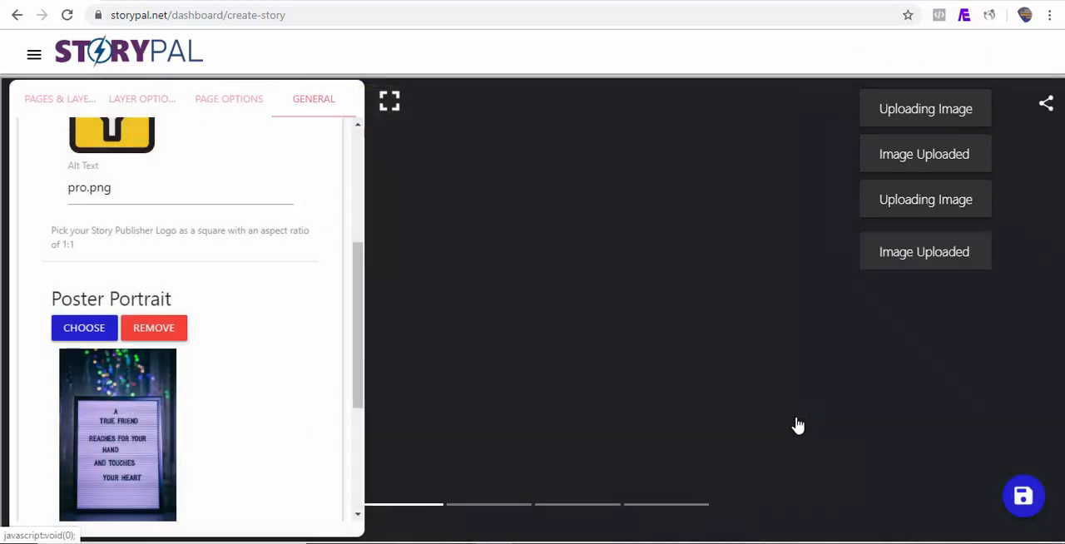
click(1027, 498)
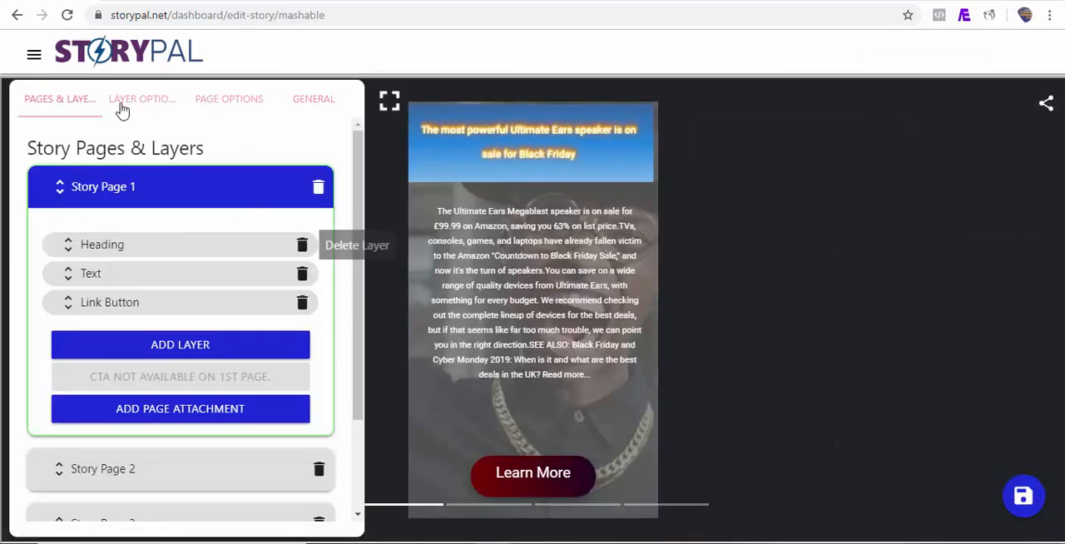
Create and save a bookend titled "Demo bookend" with Email, Facebook, LinkedIn, Pinterest, Tumblr, Twitter and Whatsapp as share providers.
click(34, 56)
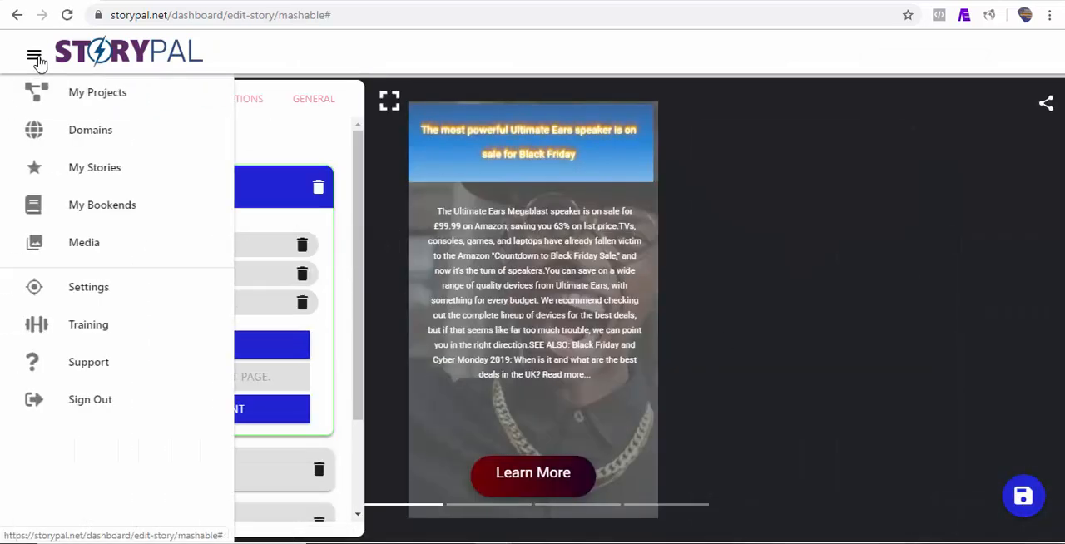
click(103, 207)
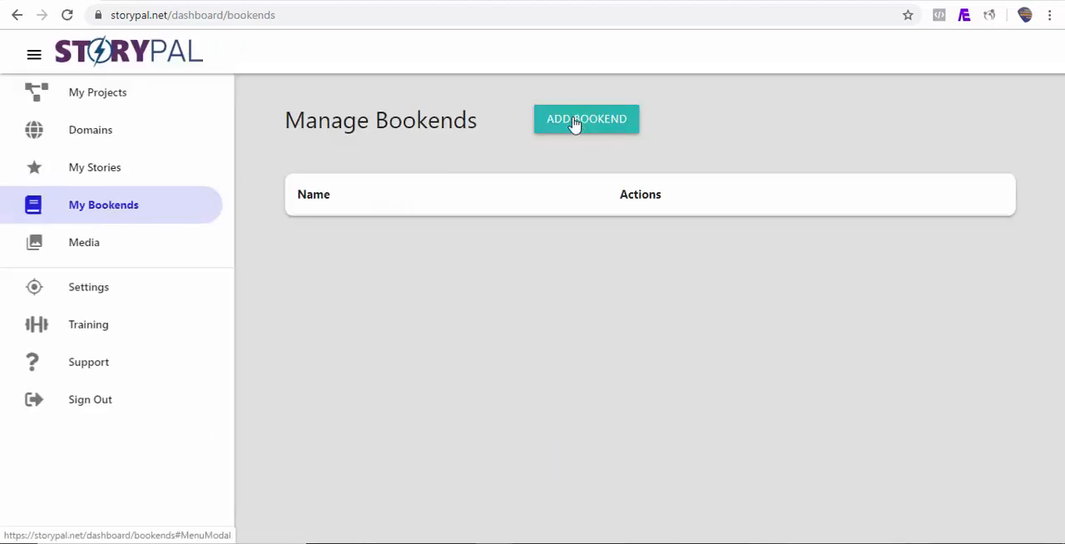
click(602, 131)
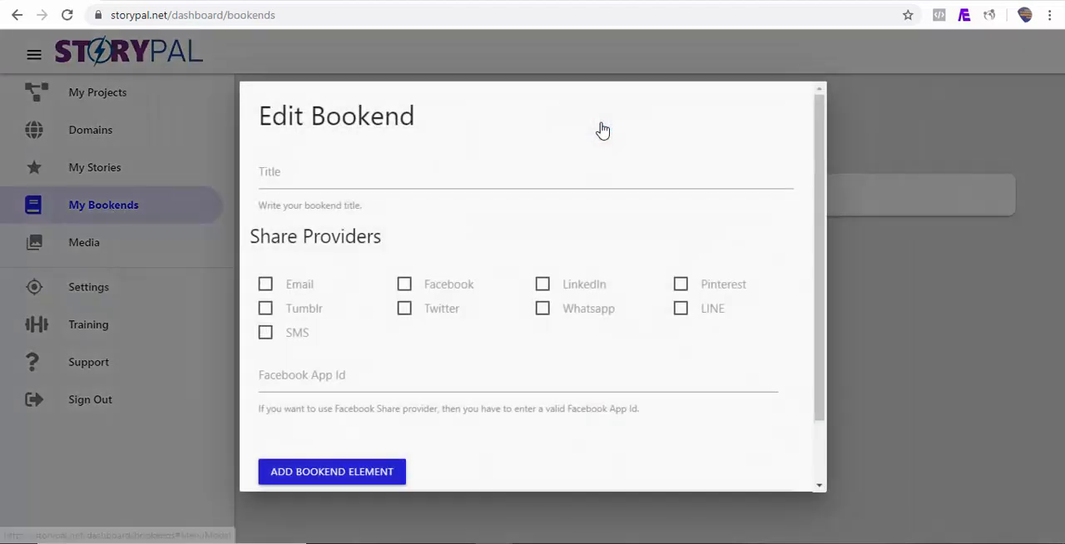
click(290, 181)
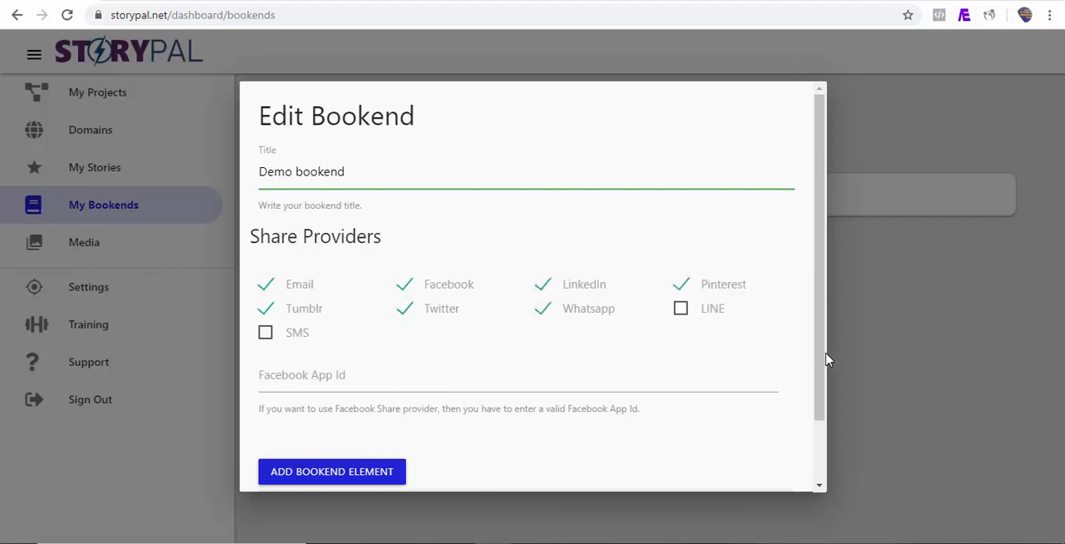
drag(826, 359, 818, 428)
click(787, 471)
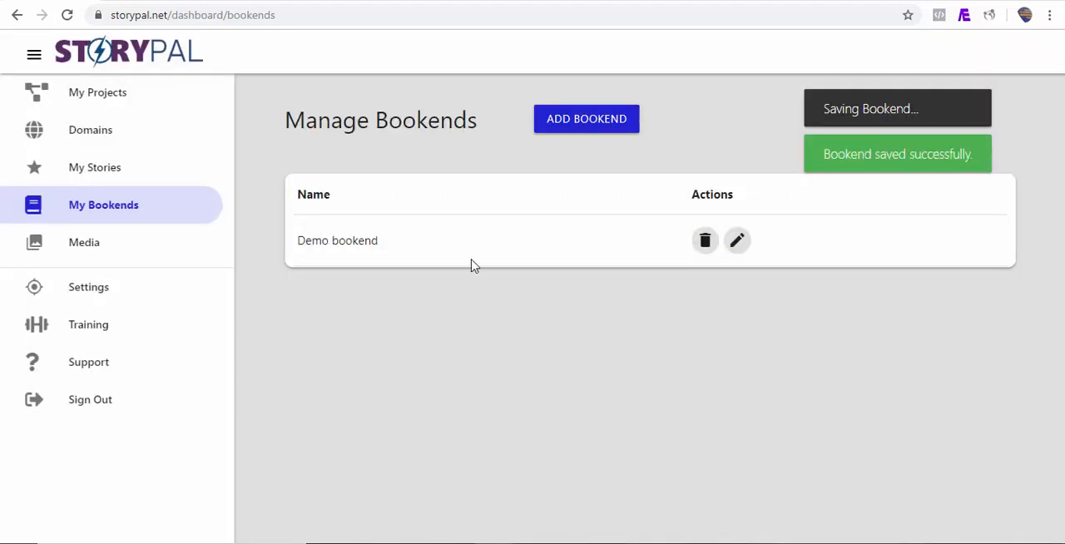
Go to My Stories and open the story "What Exactly Is Google AMP Story?" for editing.
click(115, 171)
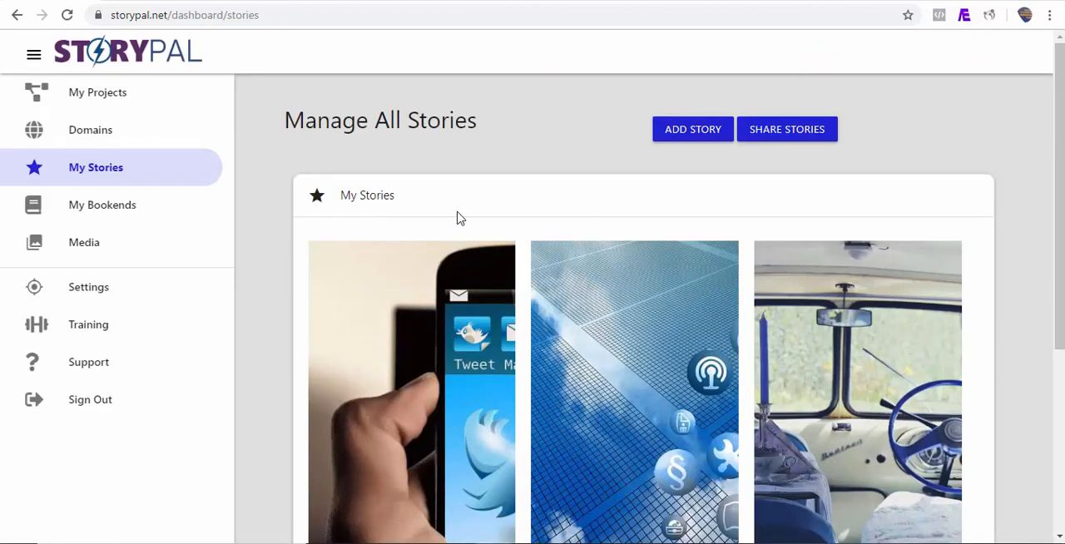
drag(1055, 239, 1055, 376)
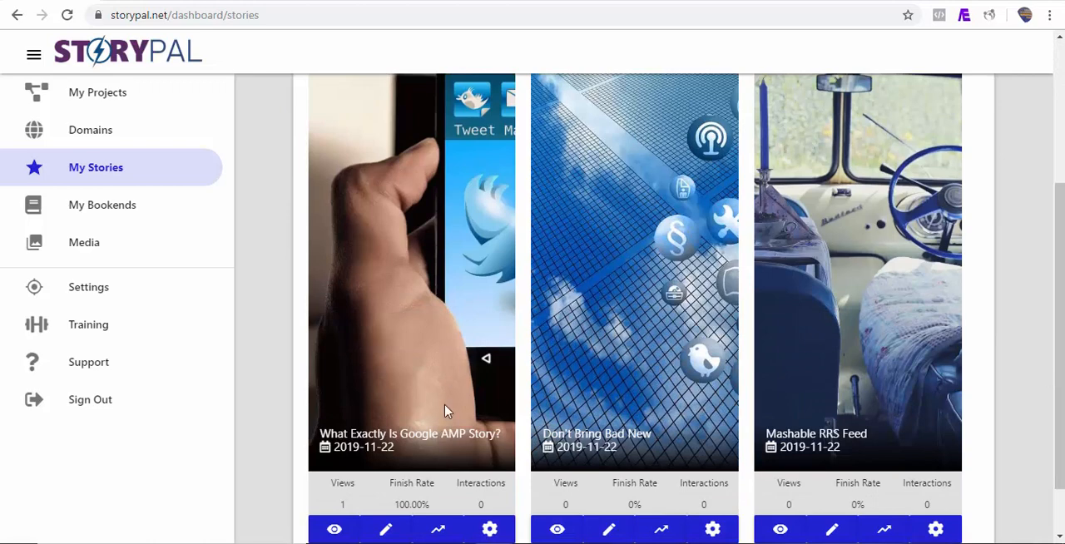
click(387, 530)
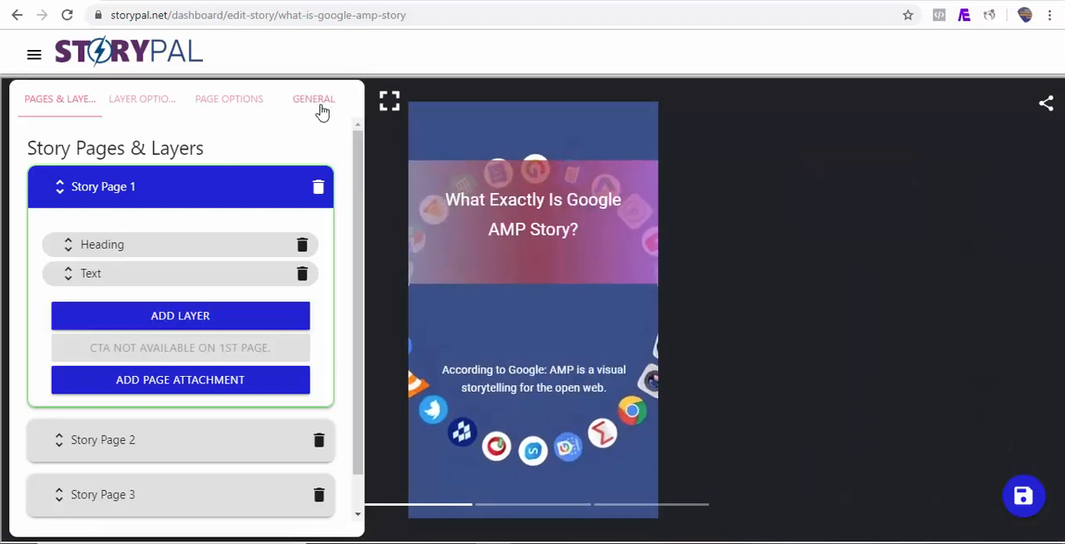
Assign the bookend "Demo bookend" to the story "What Exactly Is Google AMP Story?" and save the story.
click(319, 108)
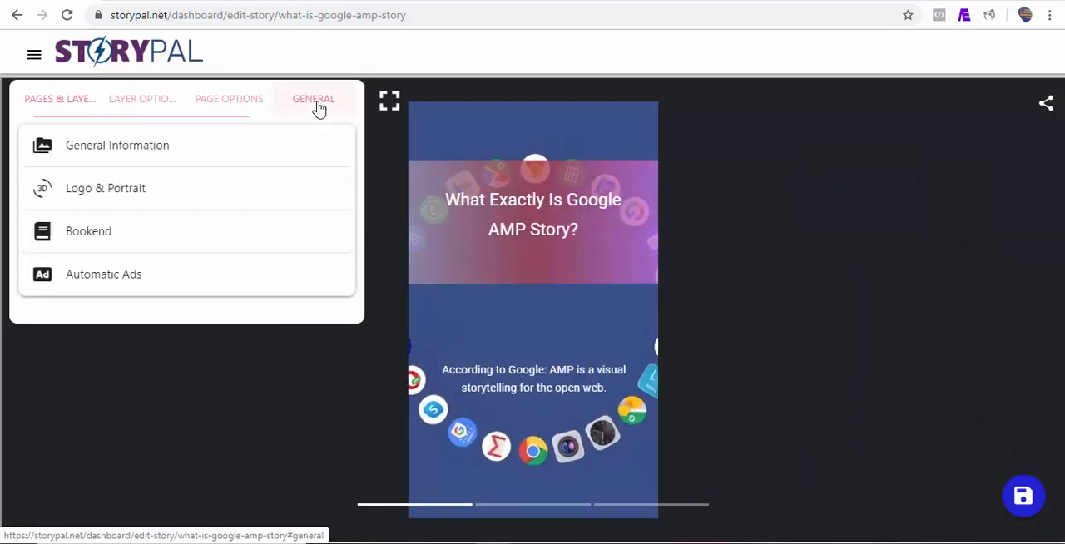
click(143, 242)
click(131, 298)
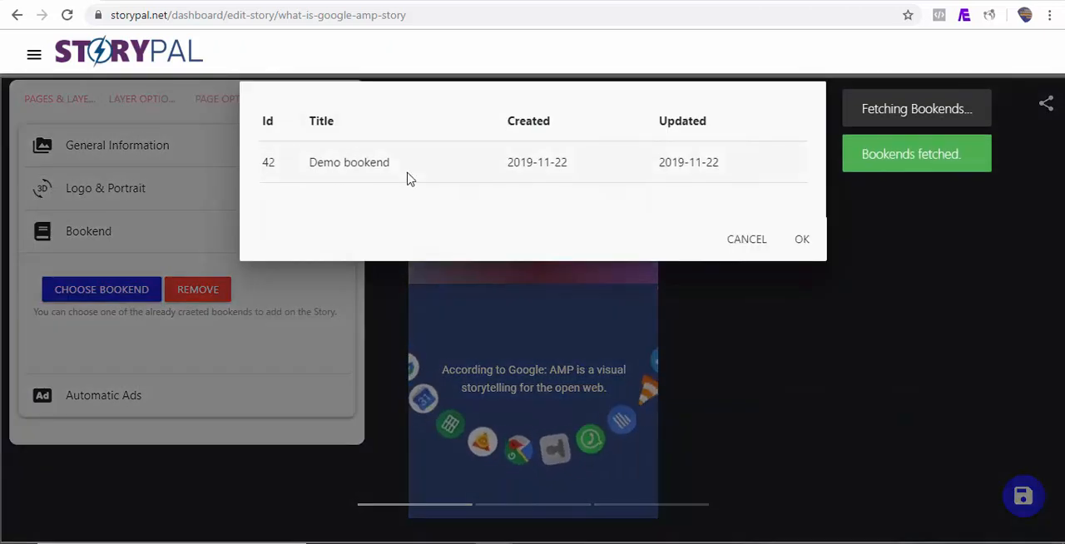
click(408, 179)
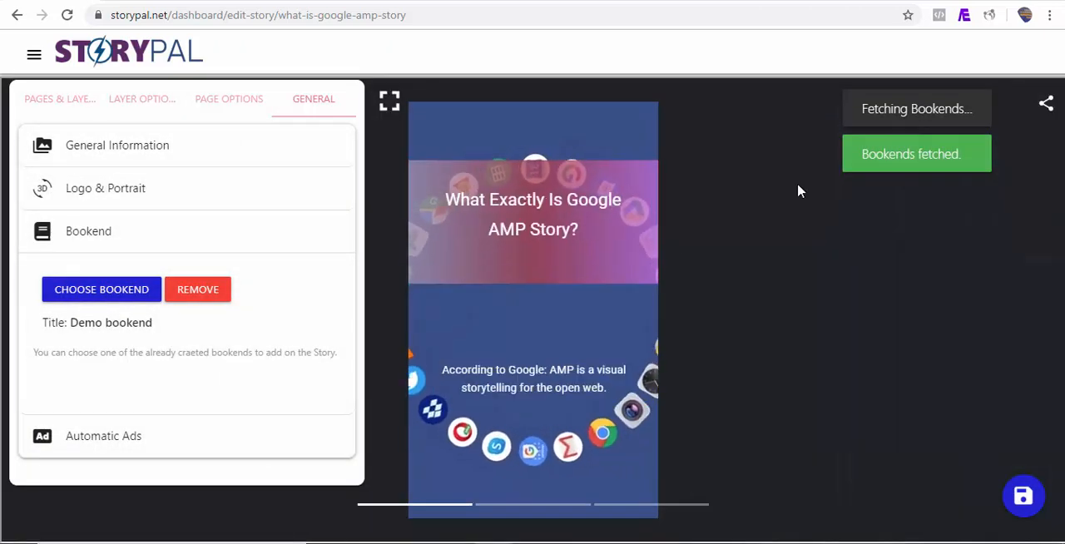
click(1032, 496)
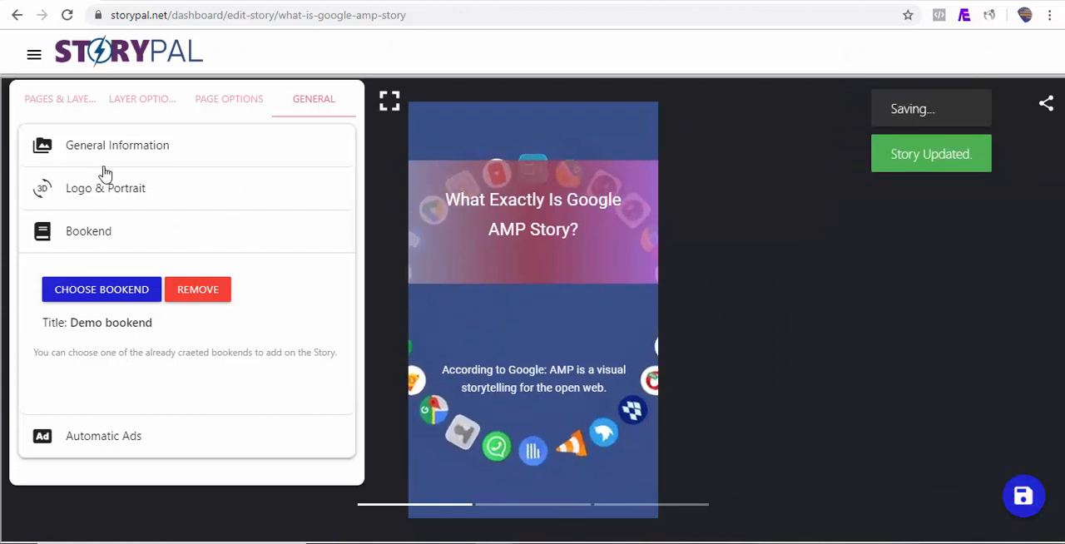
Open the "Mashable RRS Feed" story from My Stories, assign it the bookend "Demo bookend" and save it.
click(33, 61)
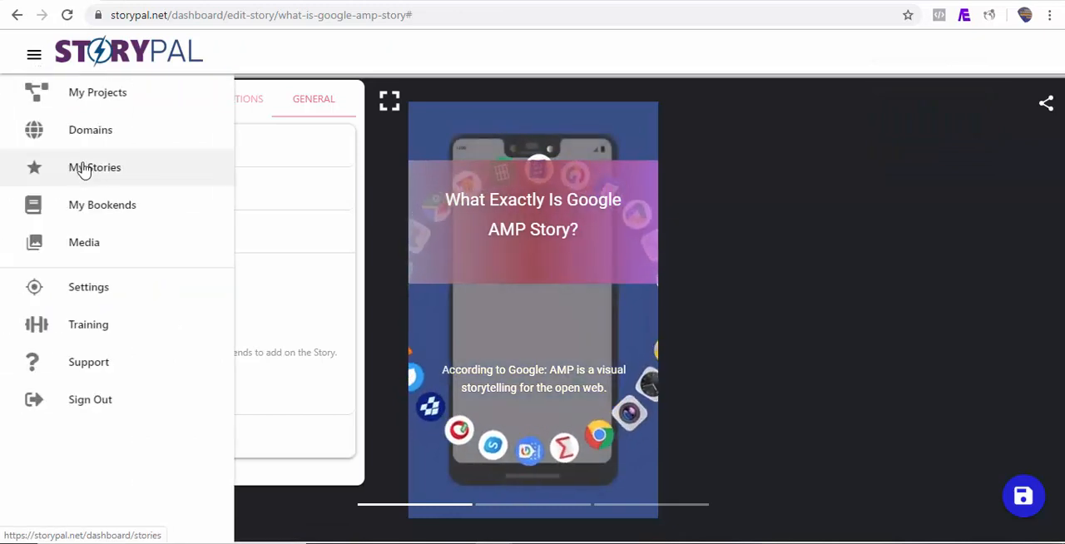
click(97, 182)
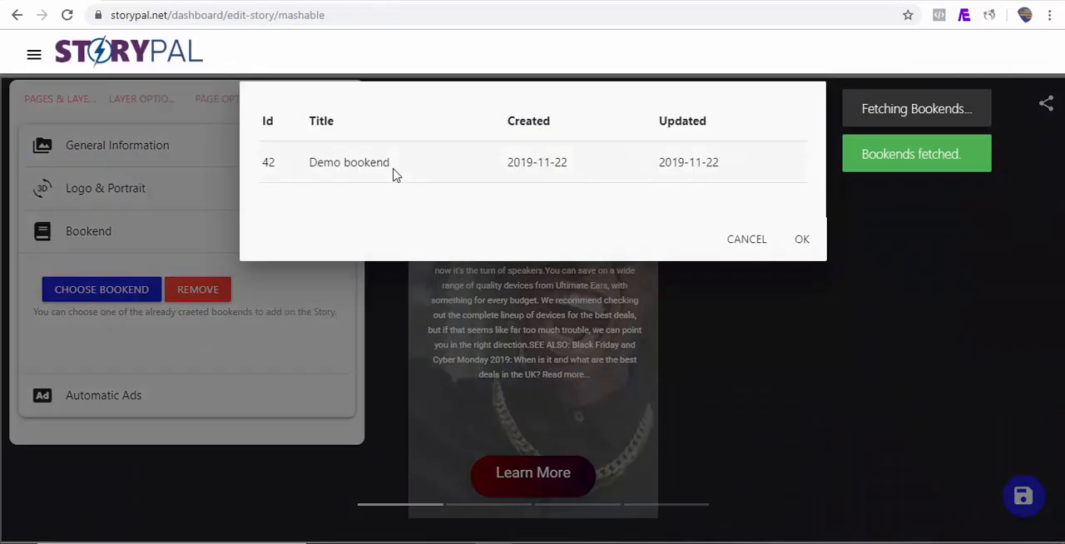
click(395, 175)
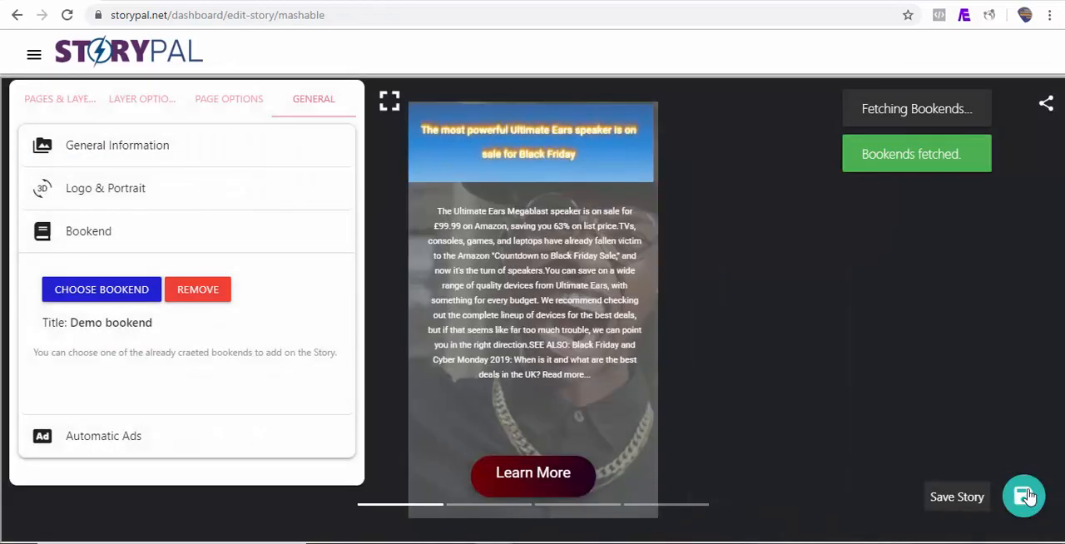
click(1024, 497)
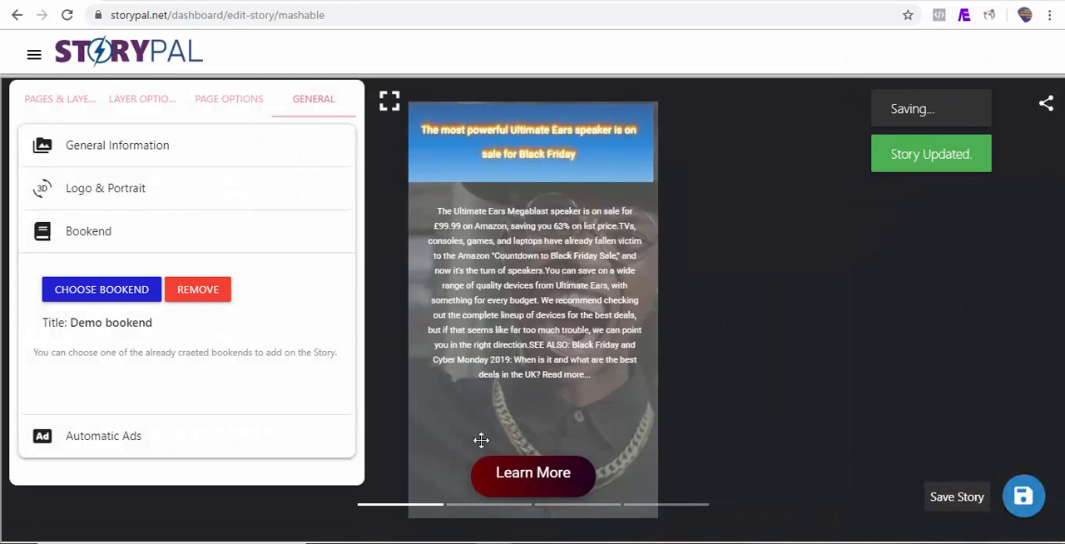
View the published "Mashable RRS Feed" story from My Stories through to its last page and open its share options.
click(35, 57)
click(116, 175)
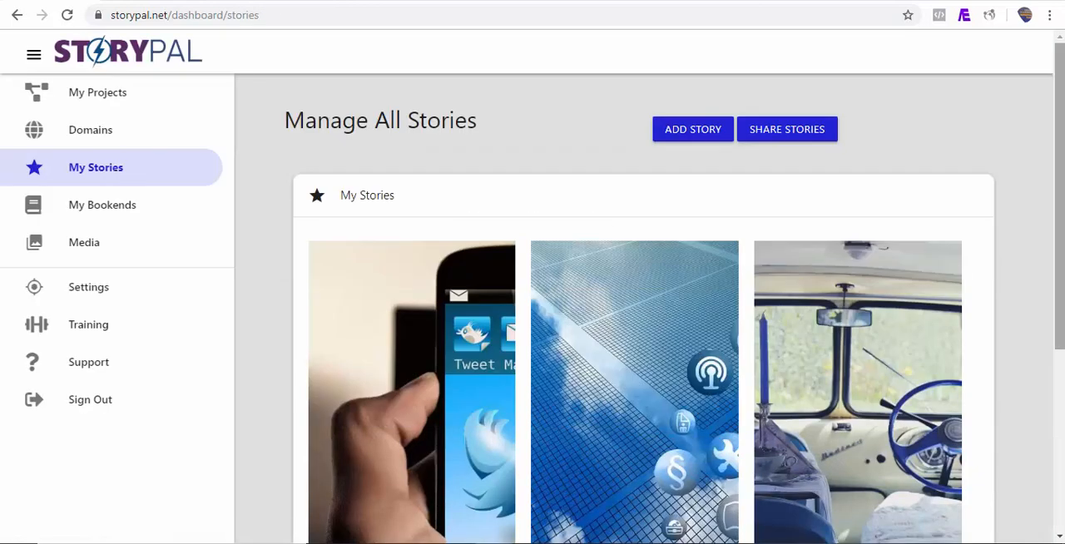
scroll(445, 213, down, 3)
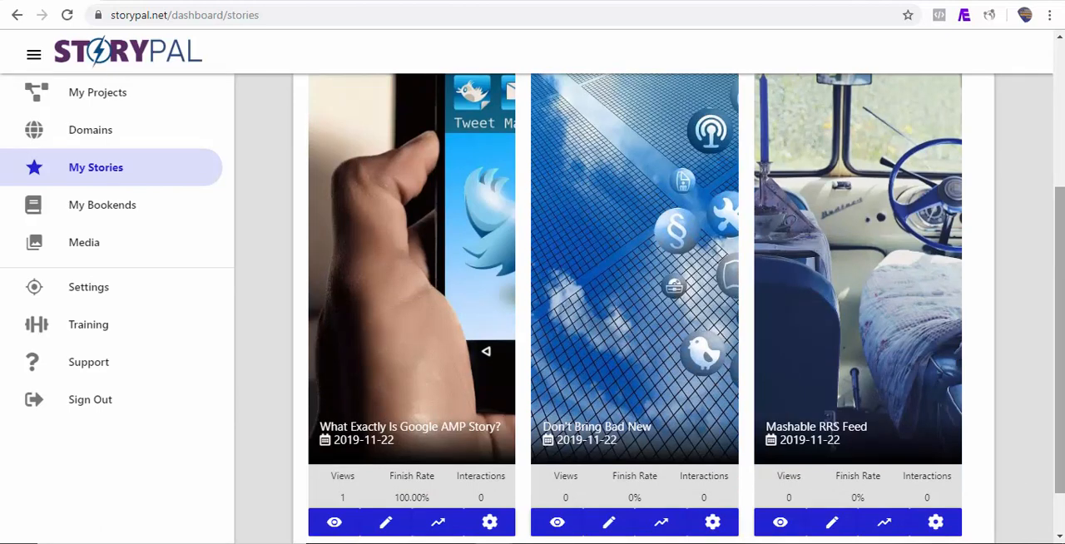
scroll(915, 457, down, 1)
click(779, 473)
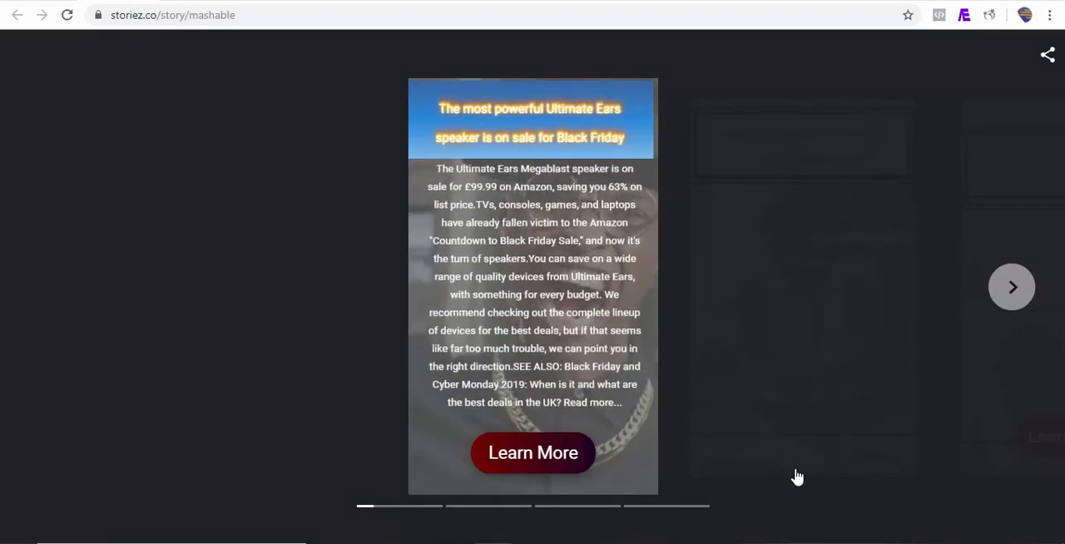
click(1015, 291)
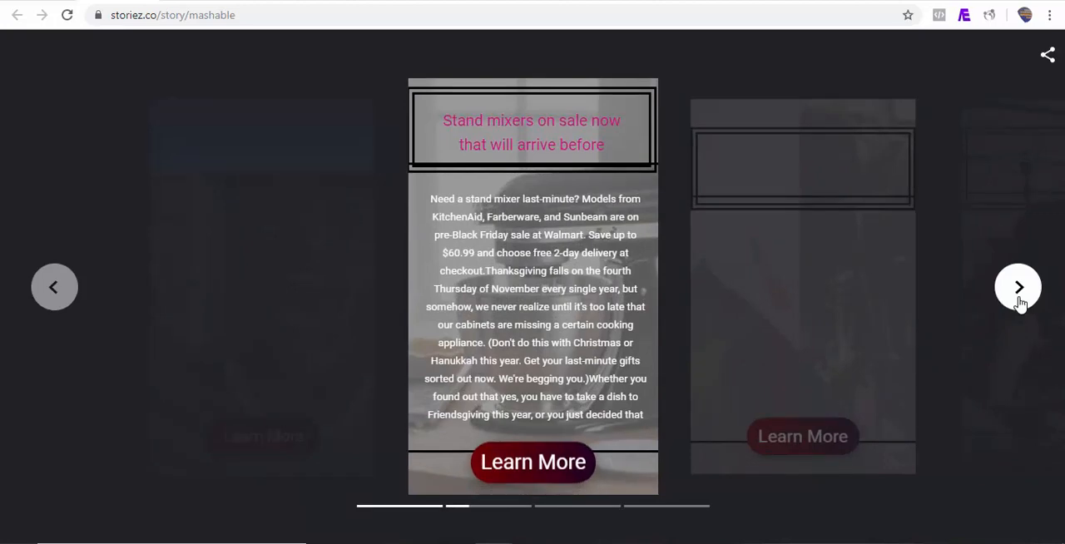
click(1020, 303)
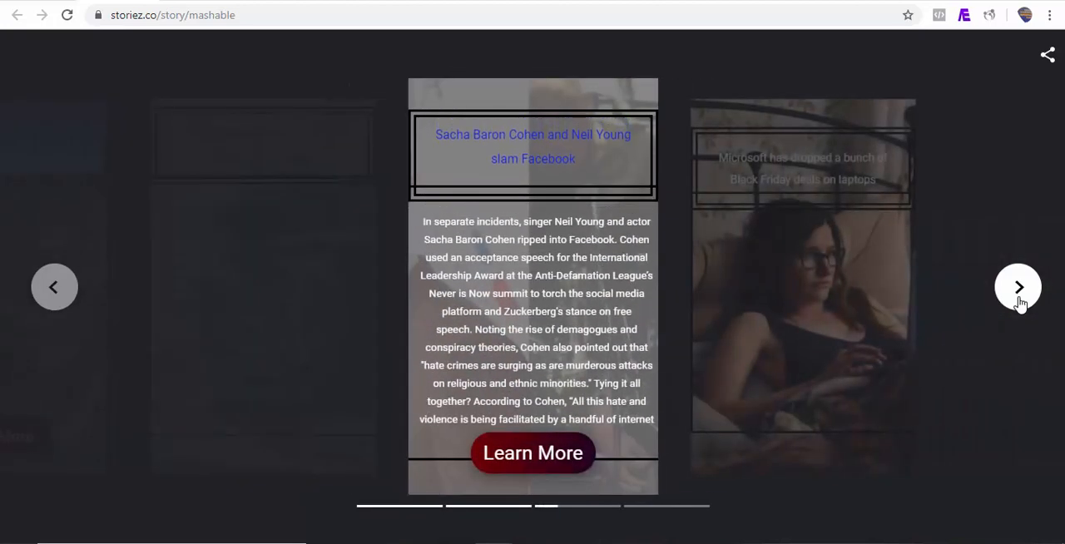
click(1019, 303)
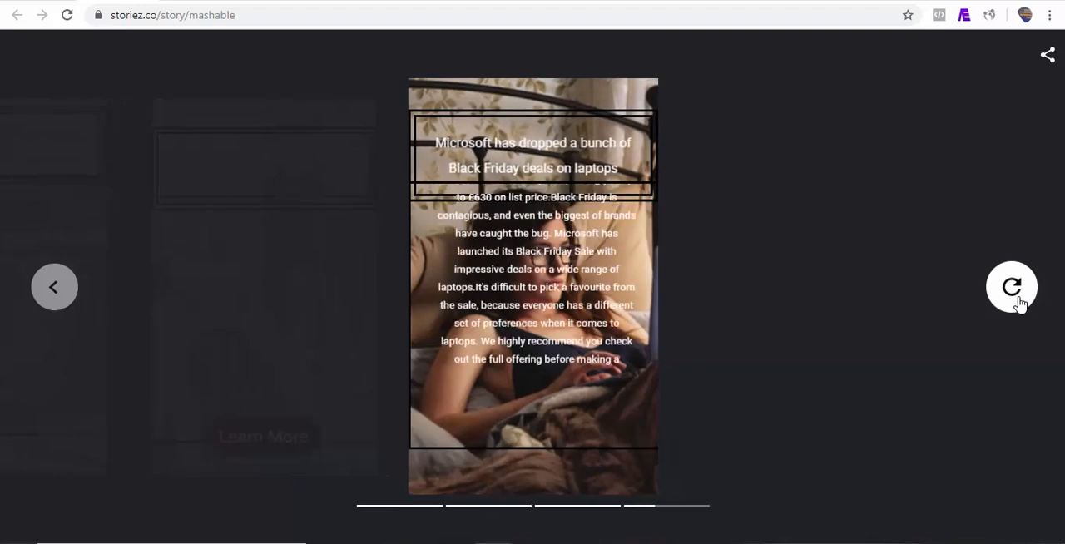
click(1047, 58)
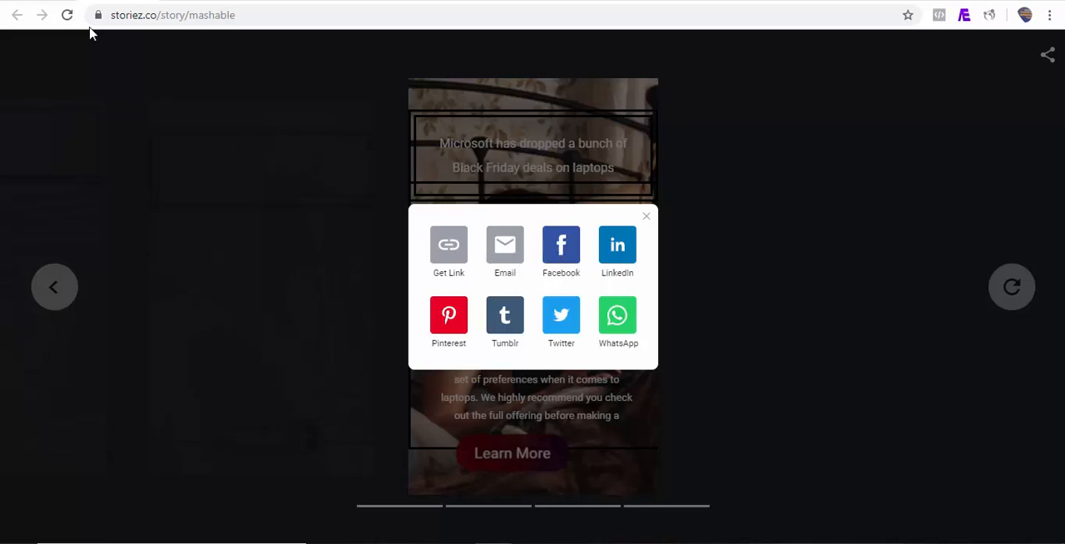
Return to the StoryPal stories list, open the sharing dialog of "Mashable RRS Feed" and show the mail and QR code options.
click(42, 1)
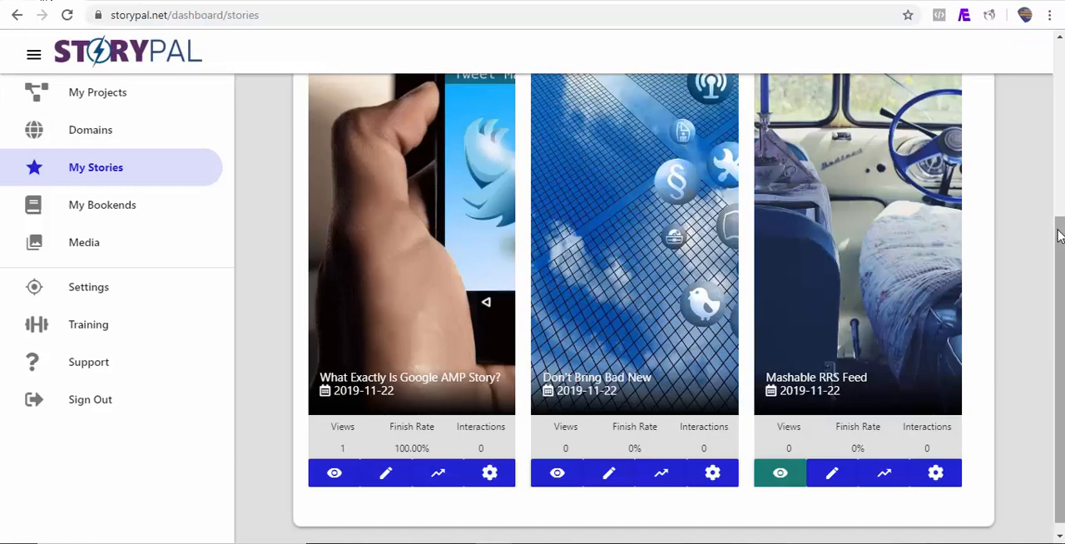
mouse_move(1061, 227)
mouse_down()
mouse_move(1062, 109)
mouse_move(1063, 223)
mouse_up()
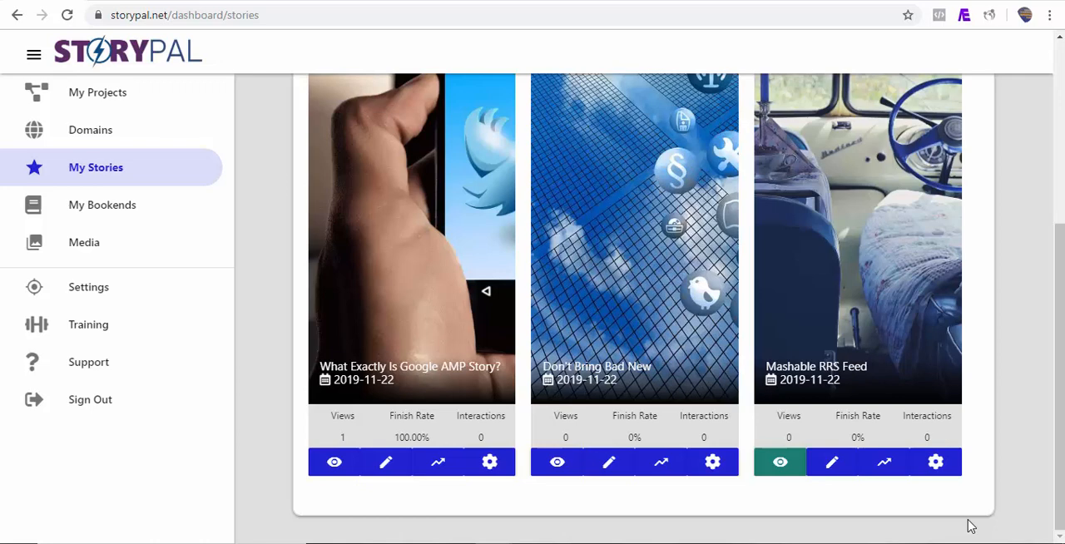
click(938, 468)
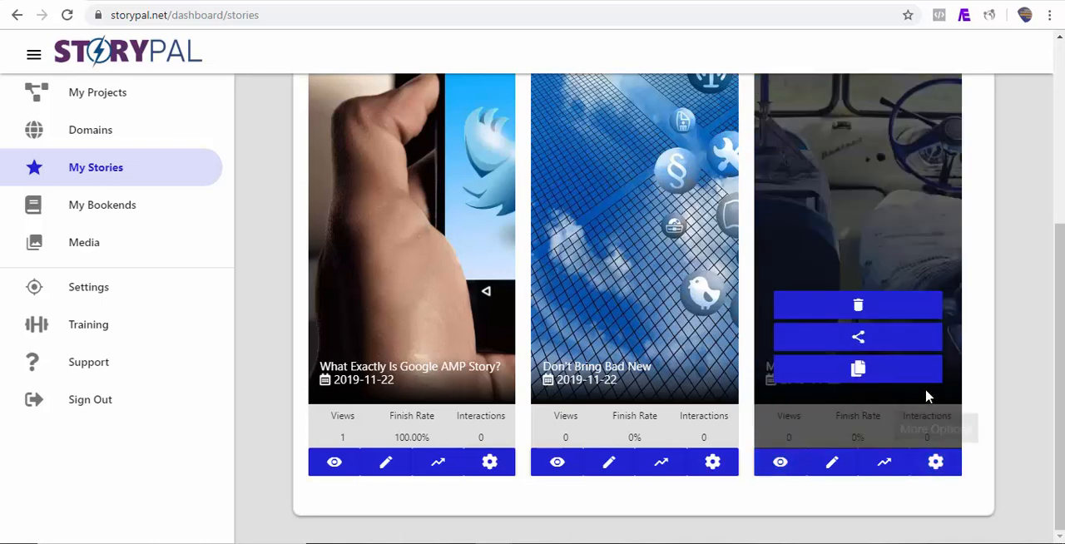
click(857, 377)
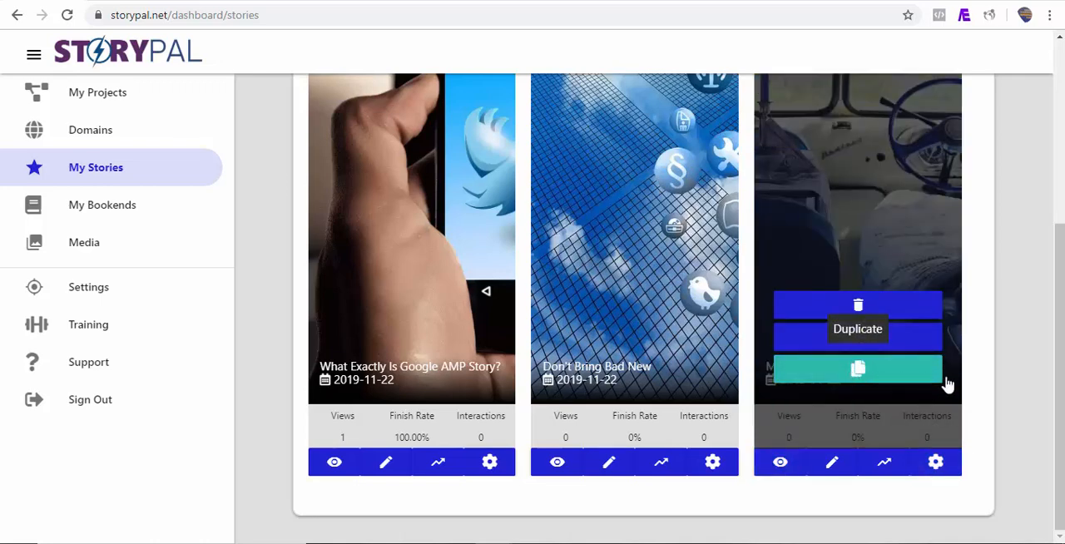
click(857, 341)
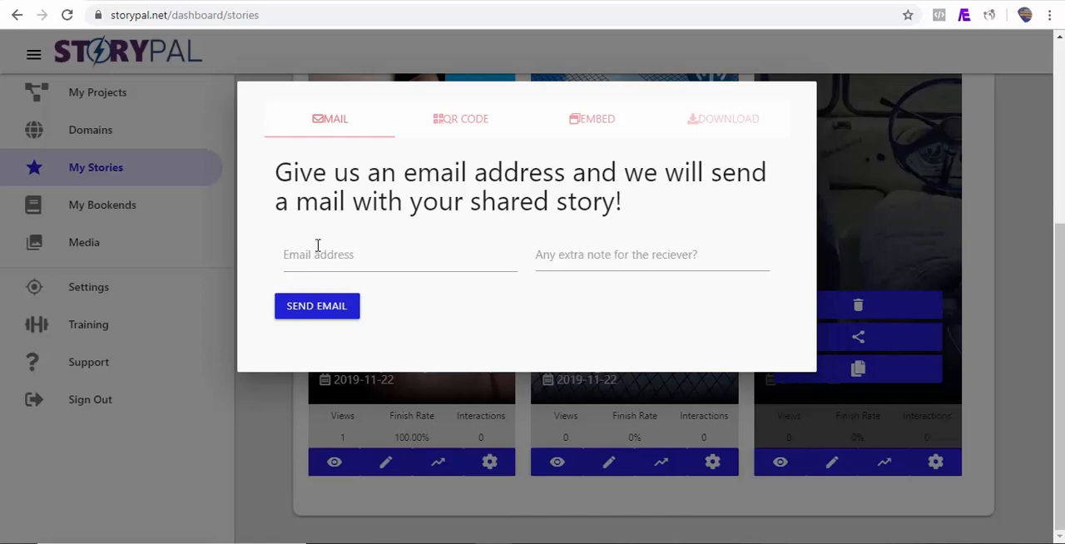
click(460, 121)
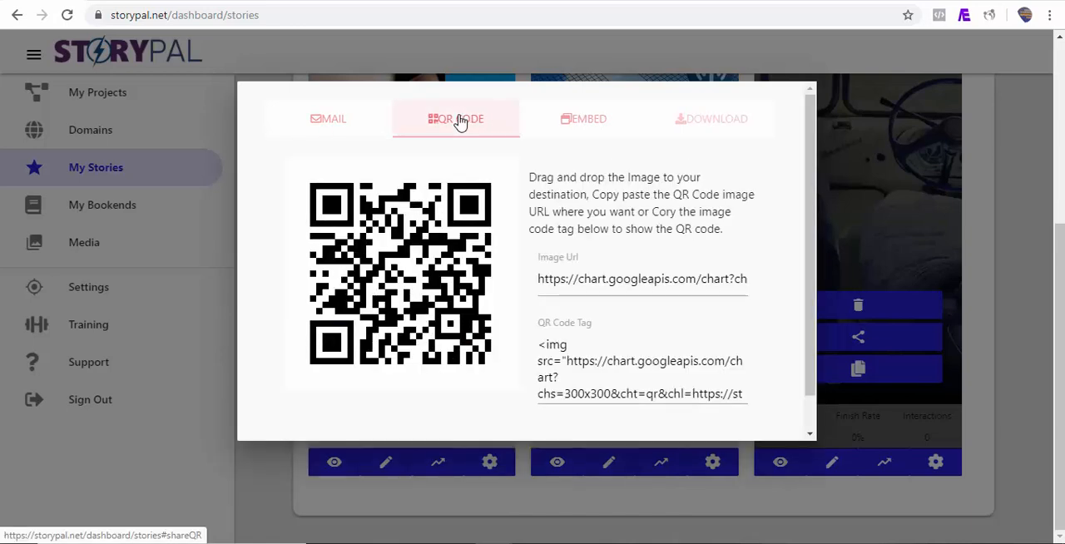
Show the embed option of the "Mashable RRS Feed" story and copy its complete frame code.
click(588, 124)
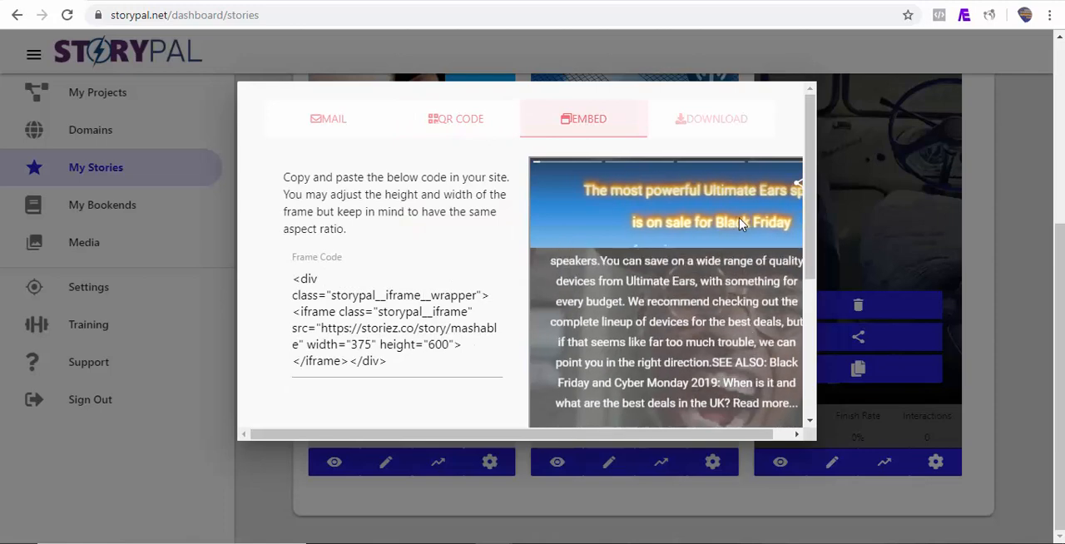
drag(810, 230, 808, 274)
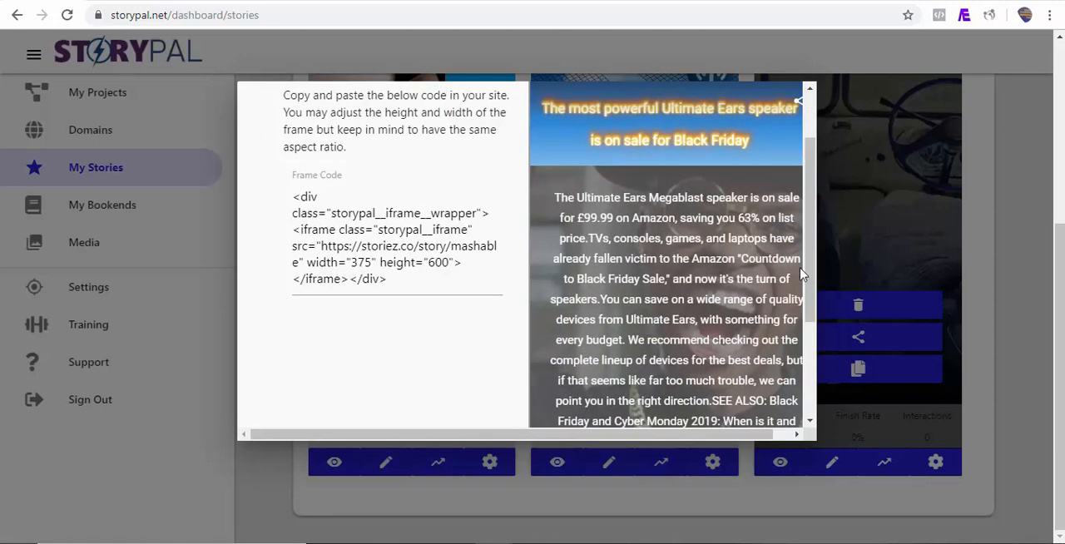
drag(293, 199, 392, 295)
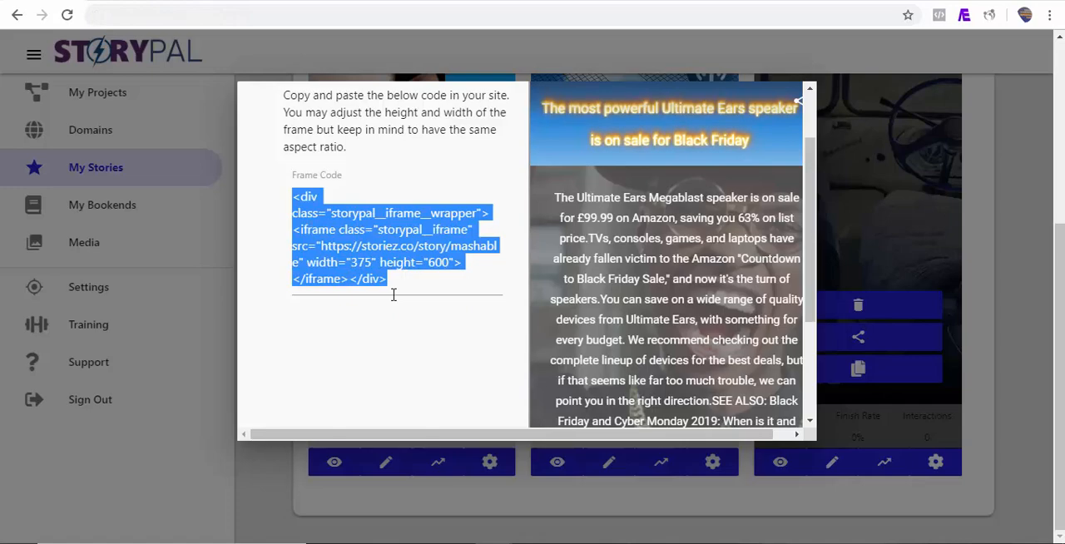
Switch to the new WordPress post and add a Custom HTML block containing the copied story frame code.
click(855, 1)
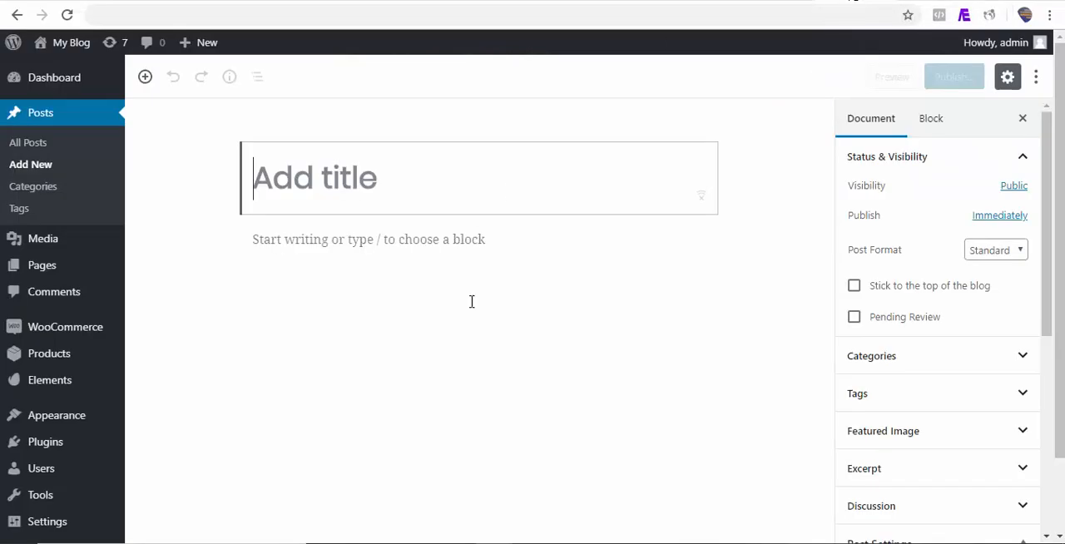
click(218, 240)
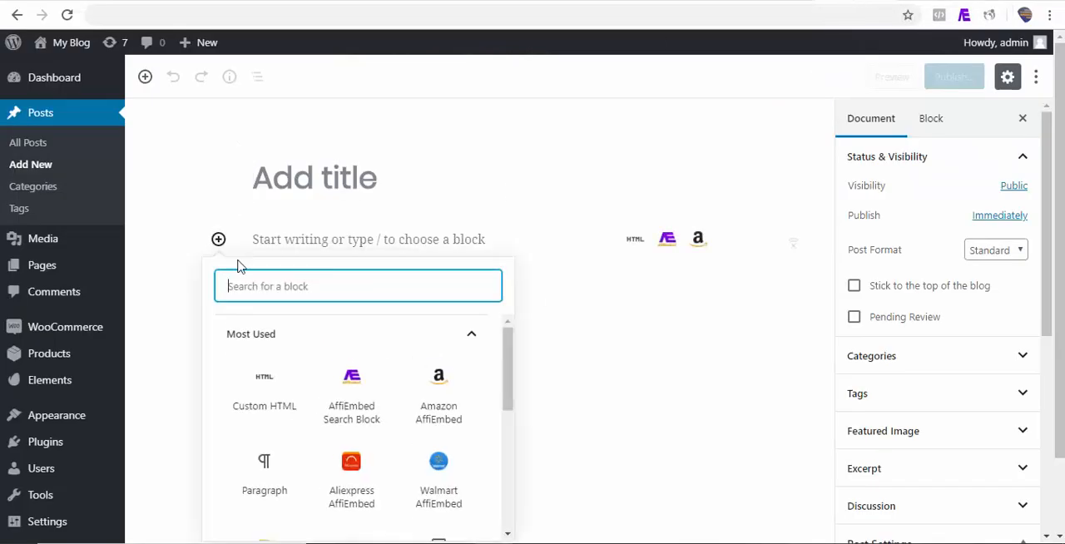
click(275, 396)
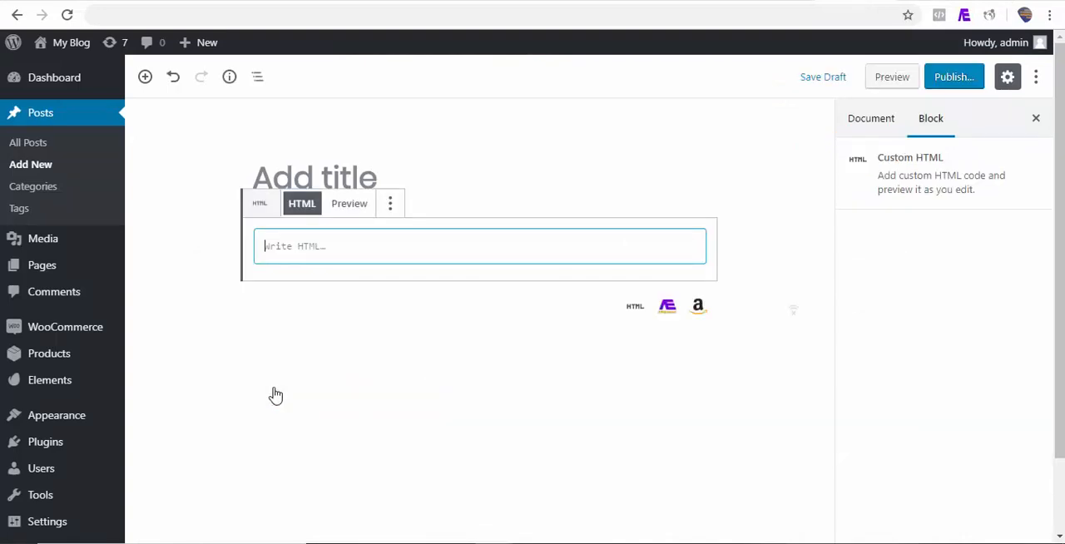
text(<div class="storypal__iframe__wrapper"><iframe class="storypal__iframe" src="https://storiez.co/story/mashable" width="375" height="600"></iframe></div>)
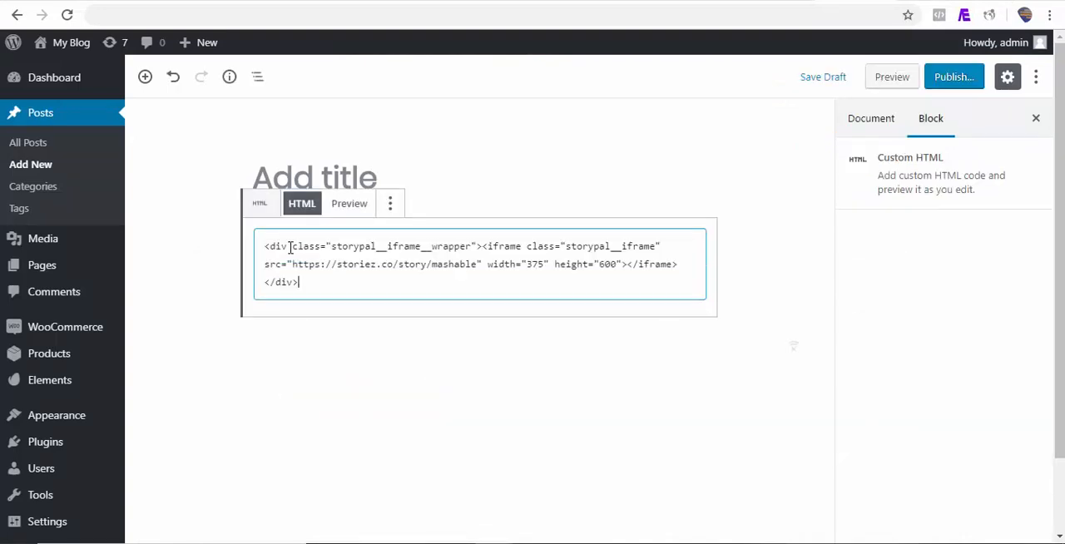
Preview the WordPress post and examine the embedded Mashable story on the page.
click(897, 78)
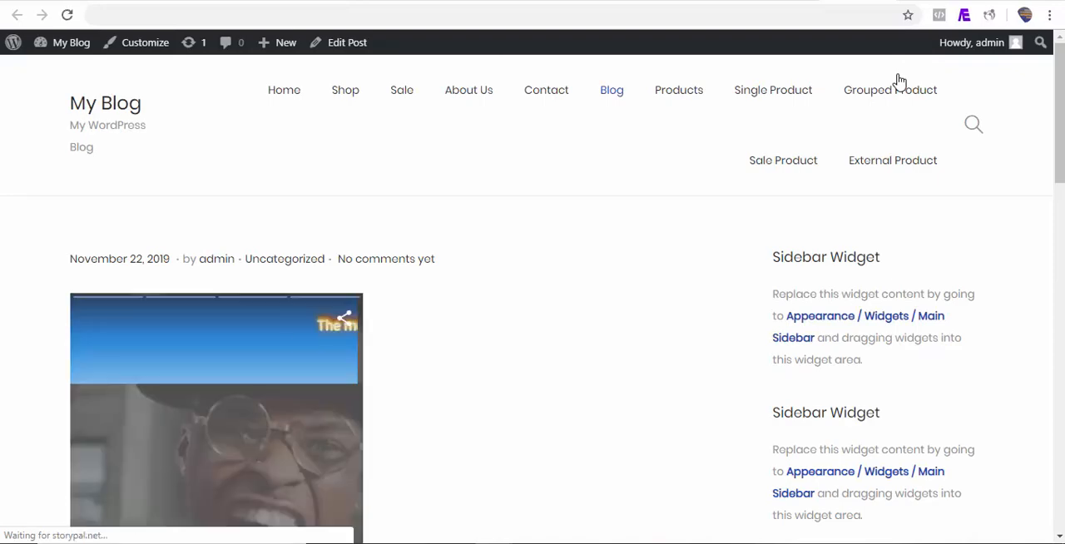
drag(1061, 79, 1062, 115)
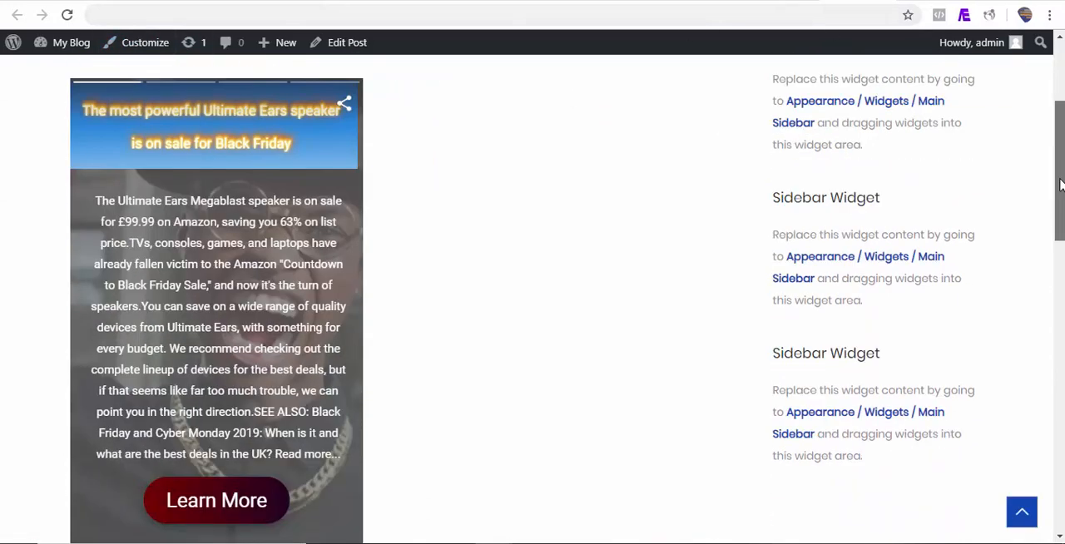
drag(1061, 195, 1061, 173)
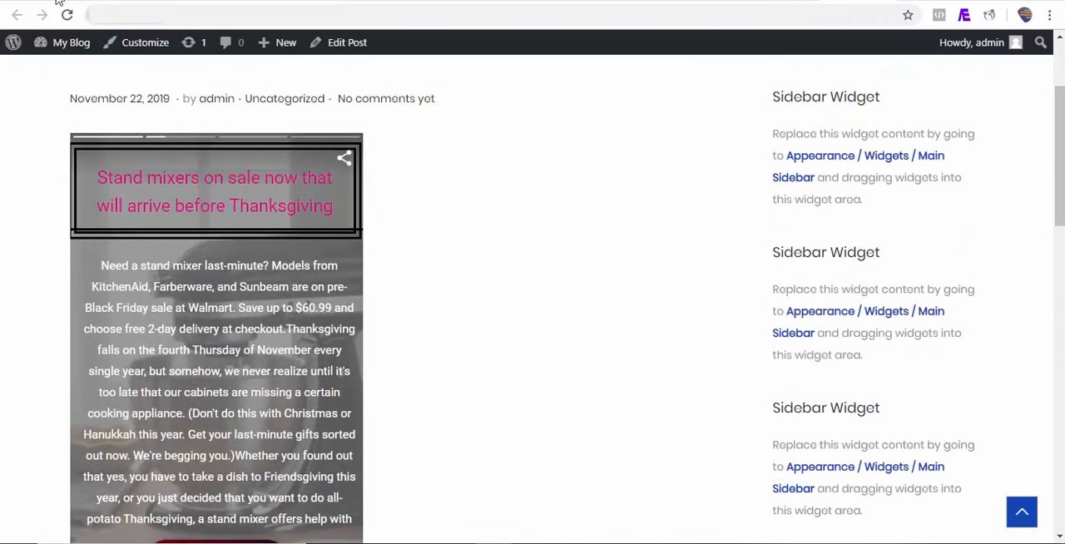
Return to the StoryPal stories list, close the embed dialog and open the dialog for sharing multiple stories.
click(90, 1)
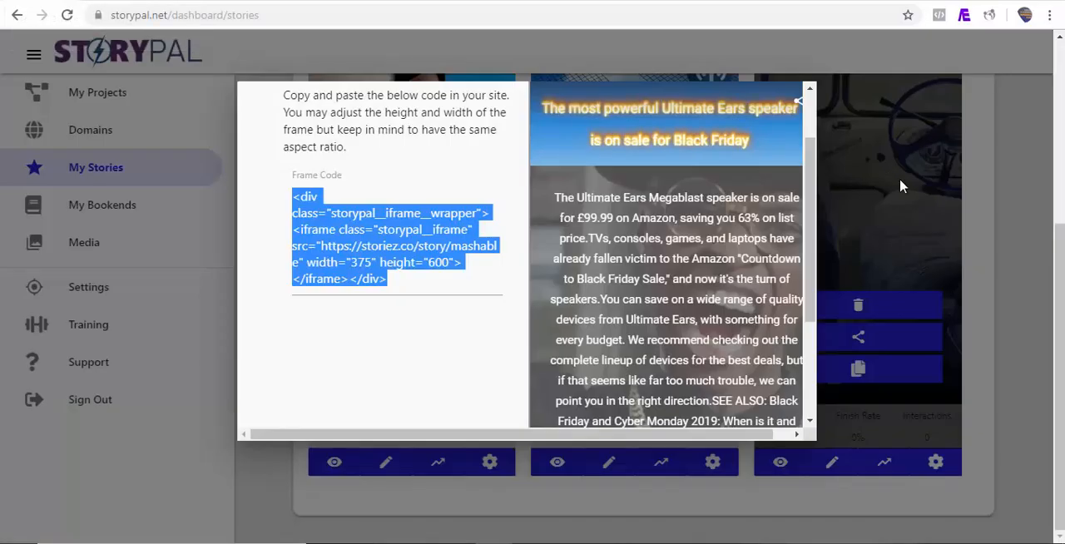
click(1009, 265)
drag(1061, 267, 1064, 89)
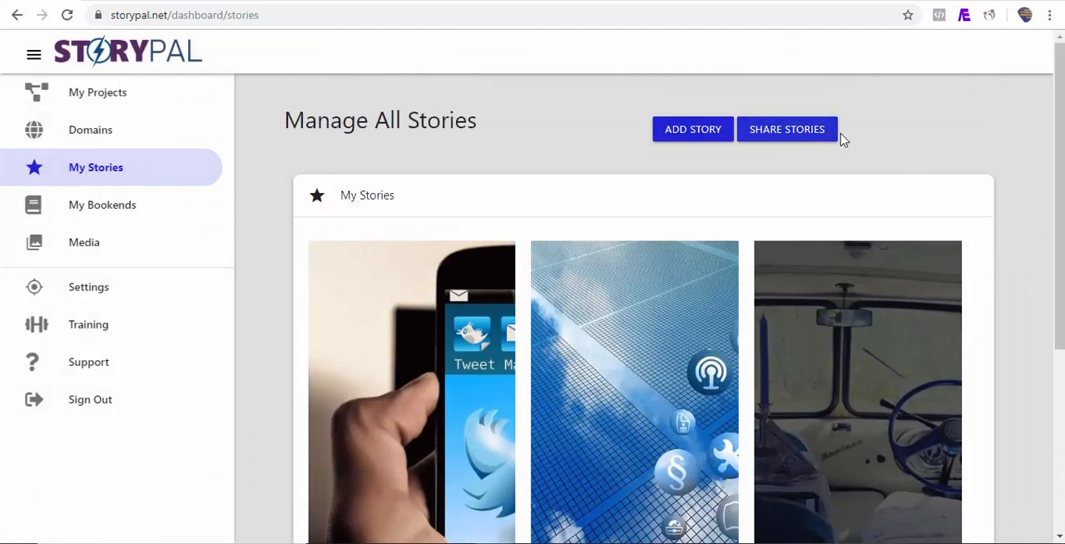
click(787, 131)
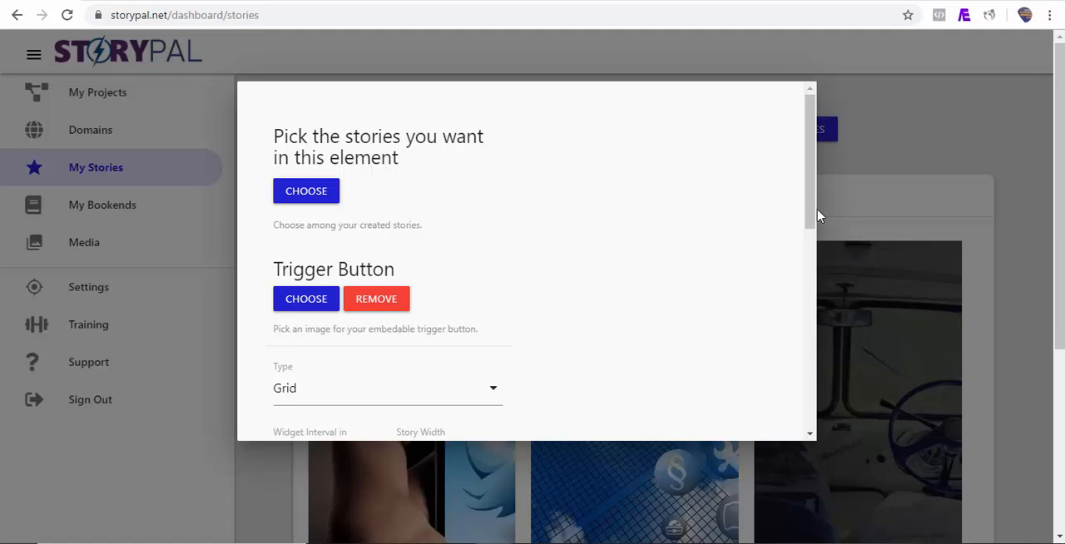
Add the stories "What Exactly Is Google AMP Story?", "Don't Bring Bad New" and "Mashable RRS Feed" to the share element, in that order.
click(330, 200)
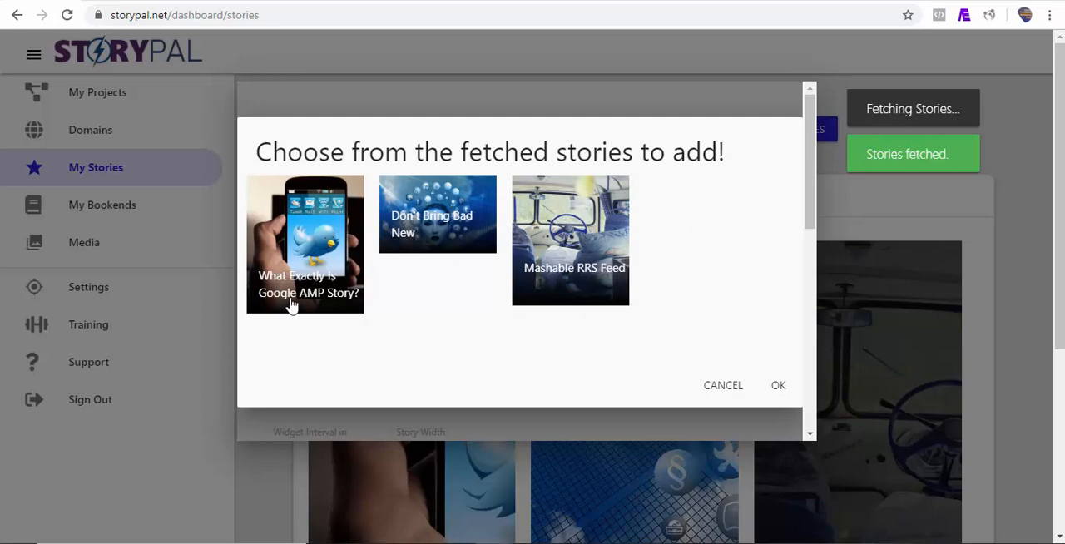
click(290, 309)
click(414, 254)
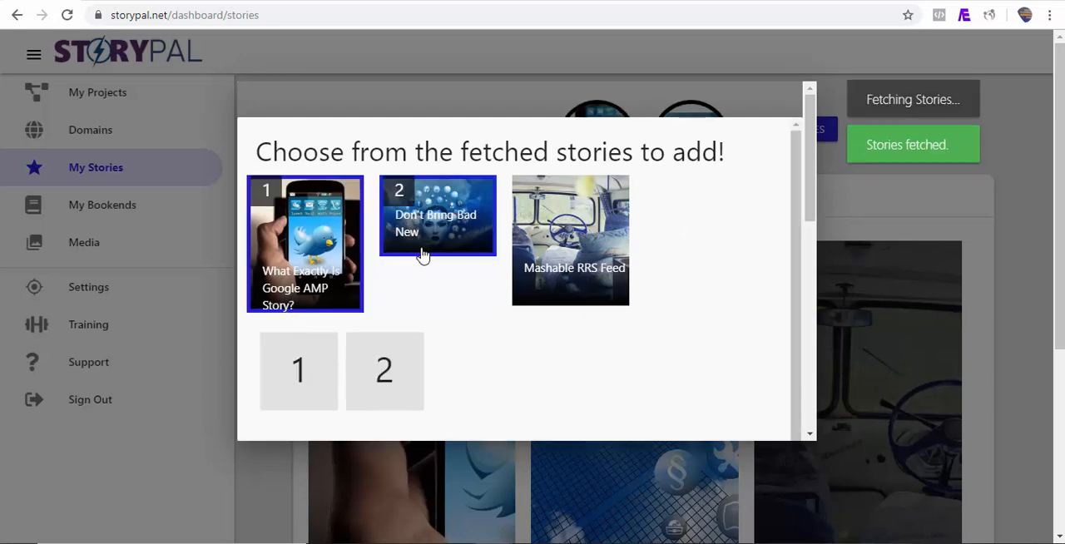
click(544, 292)
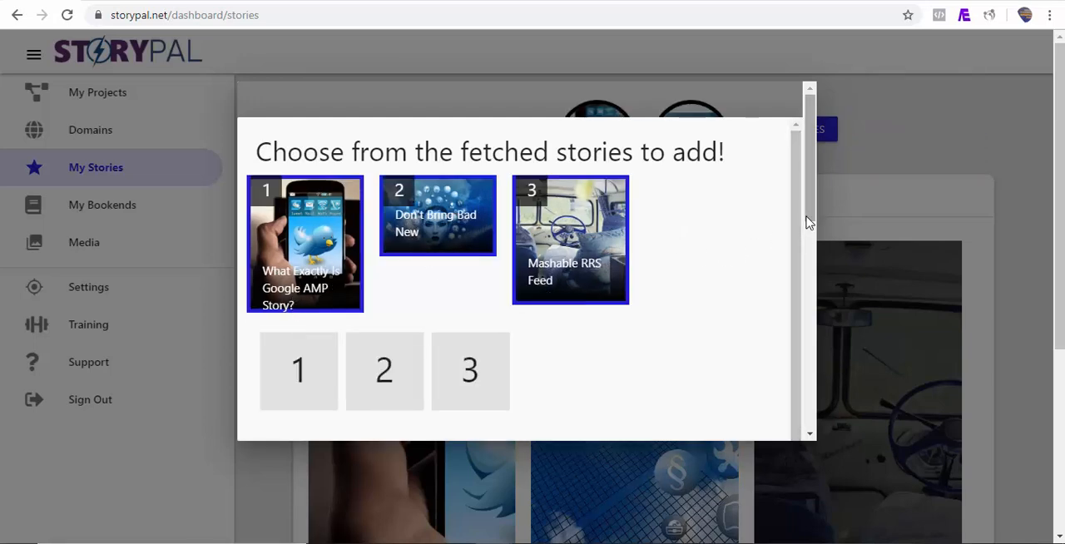
mouse_move(807, 217)
mouse_down()
mouse_move(796, 320)
mouse_move(792, 263)
mouse_move(813, 250)
mouse_move(813, 214)
mouse_move(813, 230)
mouse_up()
click(765, 272)
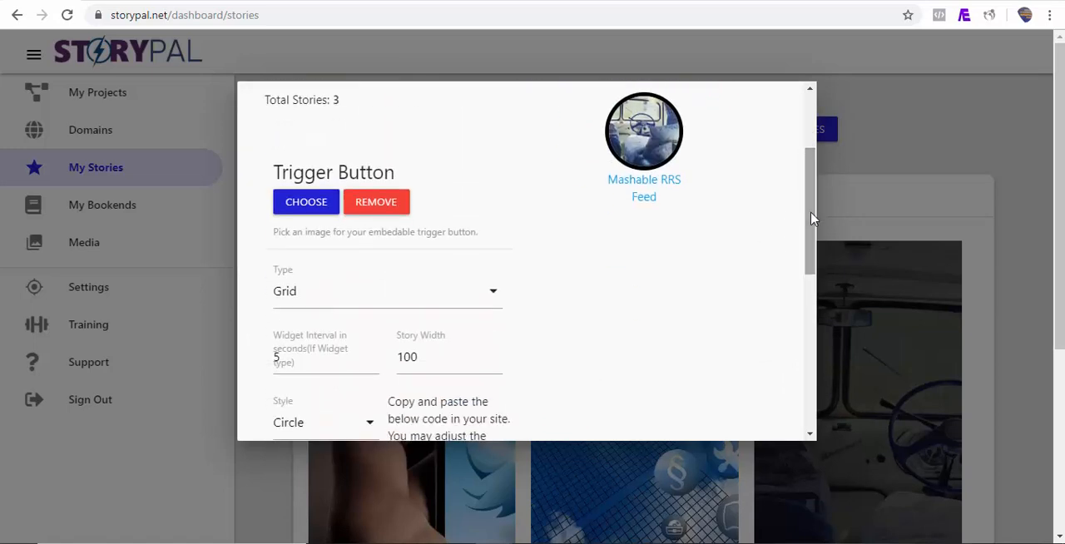
Set the story width of the share element to 200.
drag(433, 357, 401, 358)
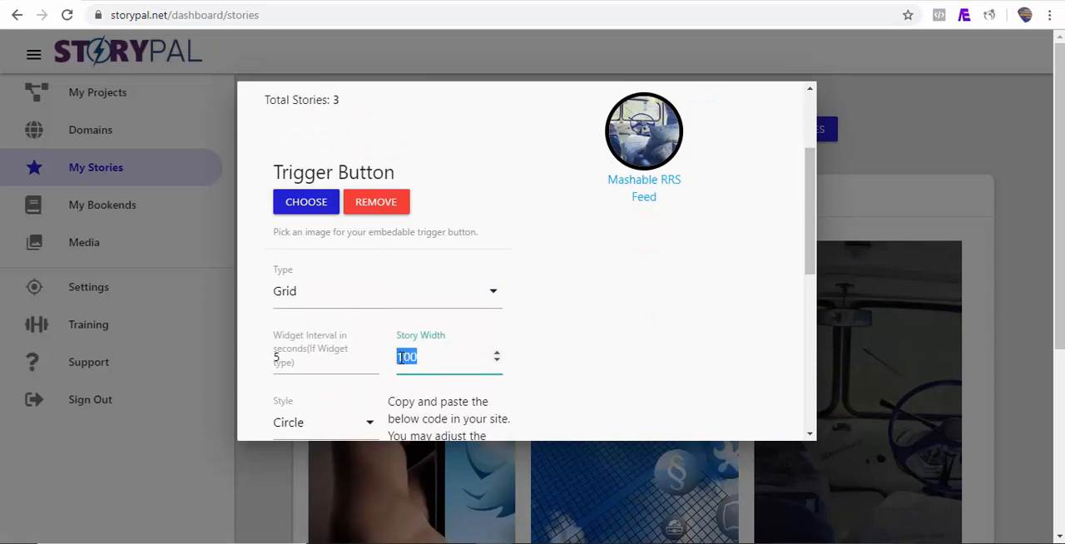
text(200)
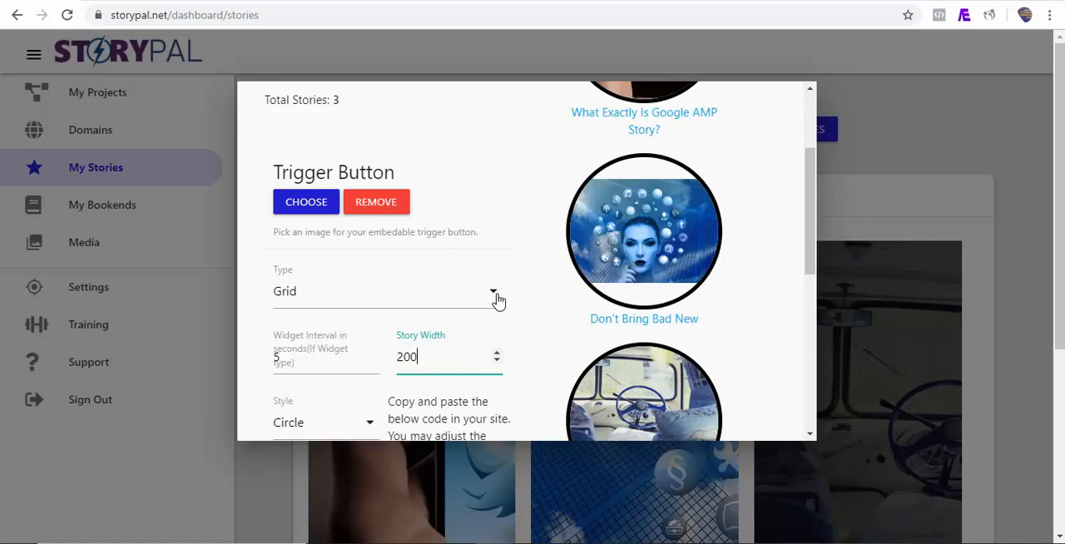
Try the Square and Rectangle styles on the story grid, and set the style back to Circle.
drag(813, 227, 814, 262)
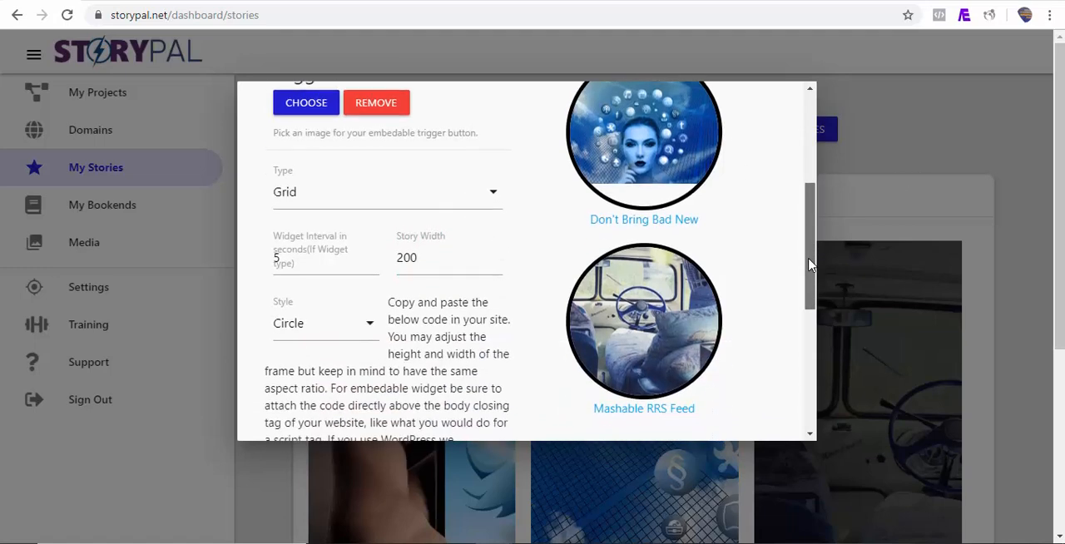
click(370, 331)
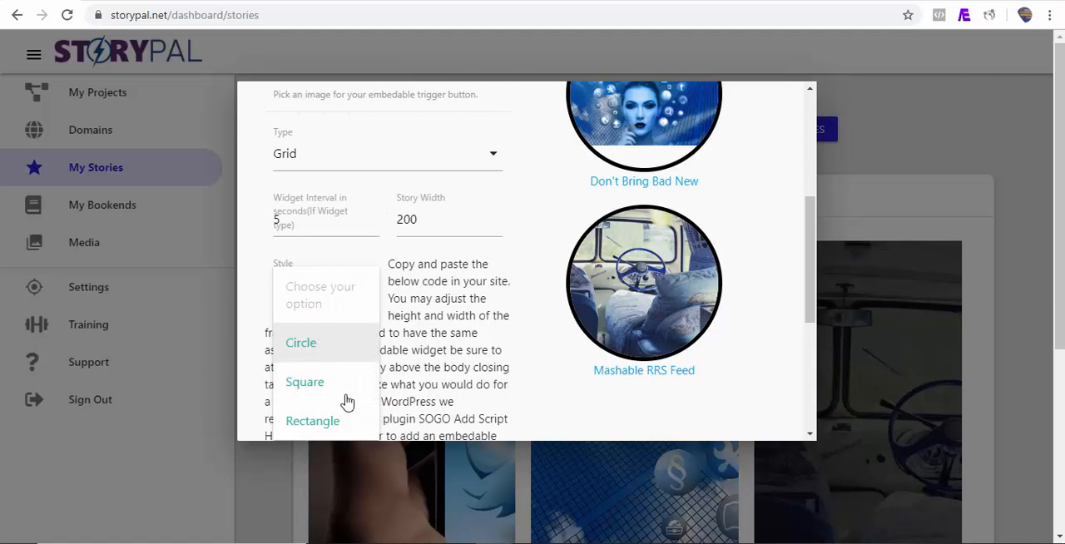
click(305, 381)
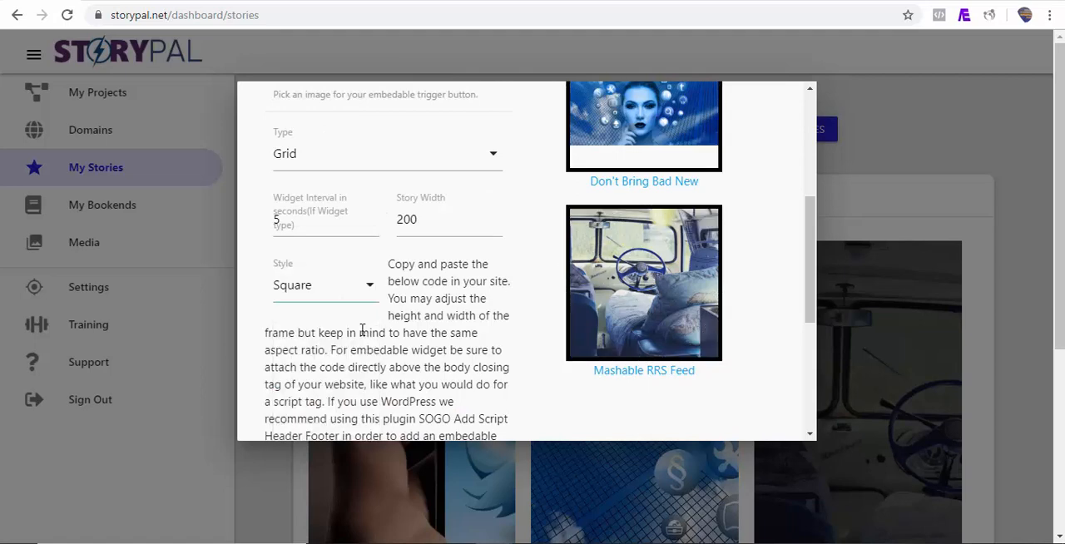
click(371, 295)
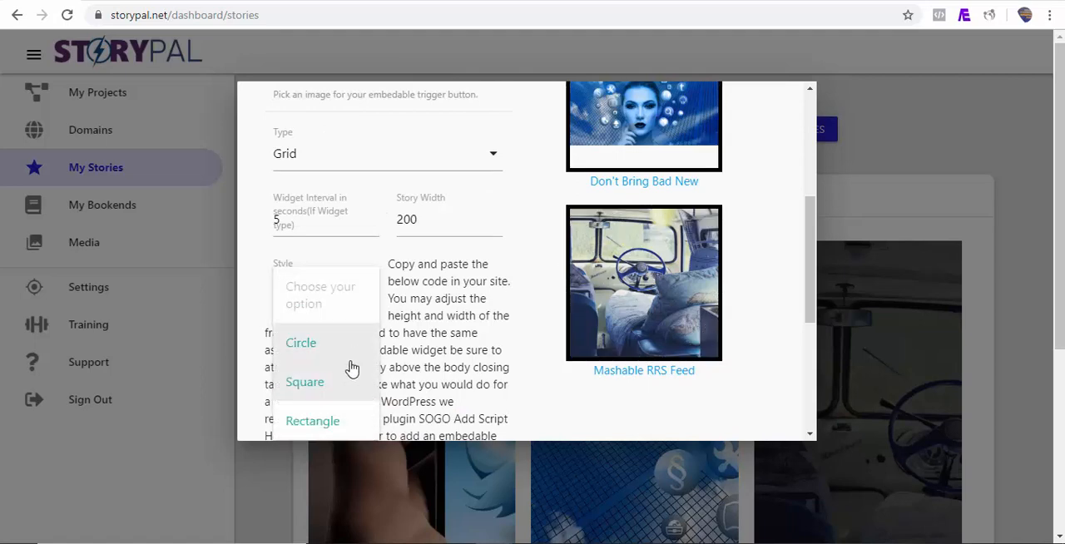
click(332, 428)
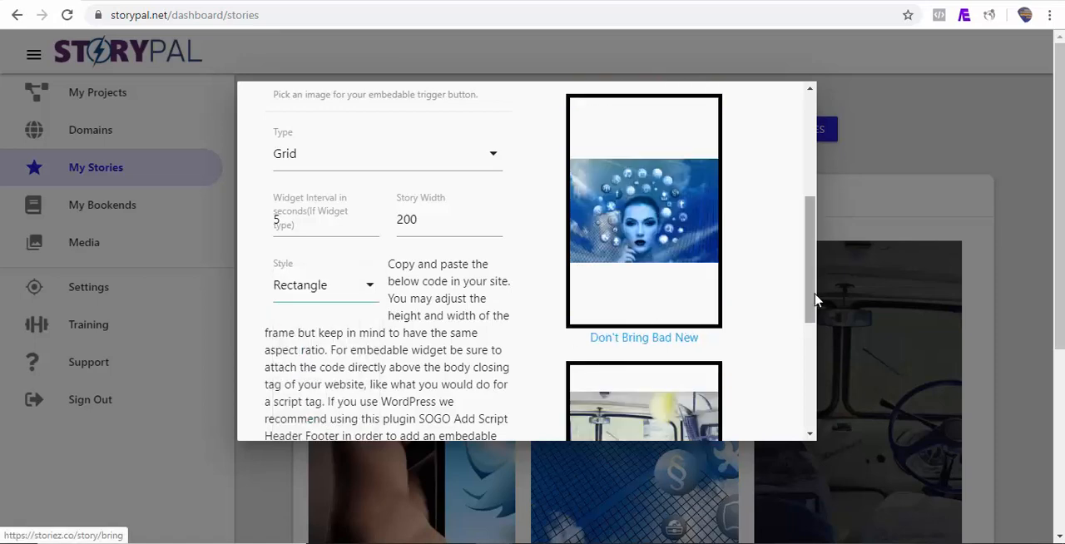
mouse_move(810, 297)
mouse_down()
mouse_move(810, 250)
mouse_move(803, 319)
mouse_move(801, 297)
mouse_up()
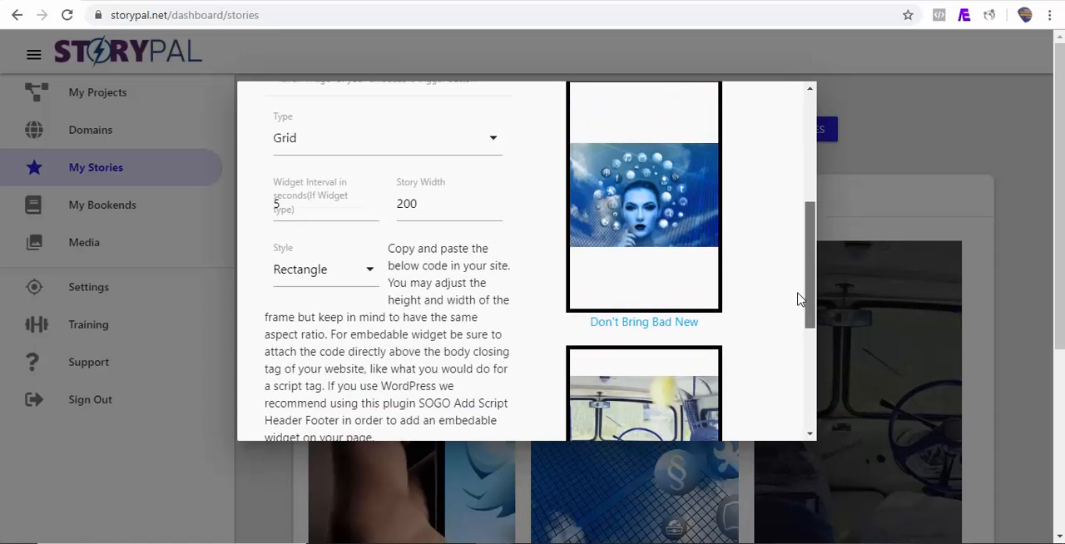
click(371, 276)
click(304, 332)
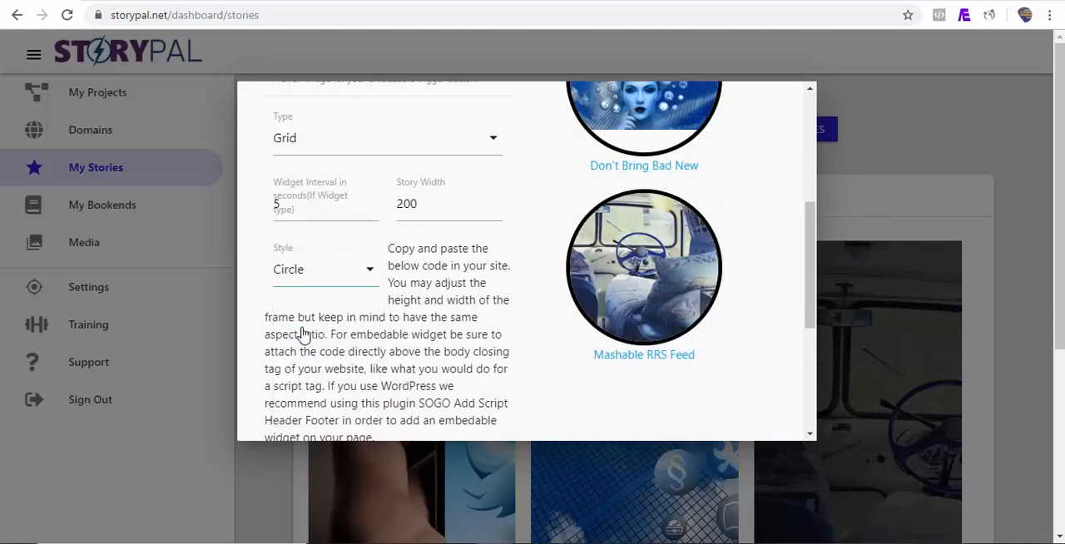
Copy the grid's share stories code and paste it into a new Custom HTML block in the WordPress post.
drag(811, 268, 811, 349)
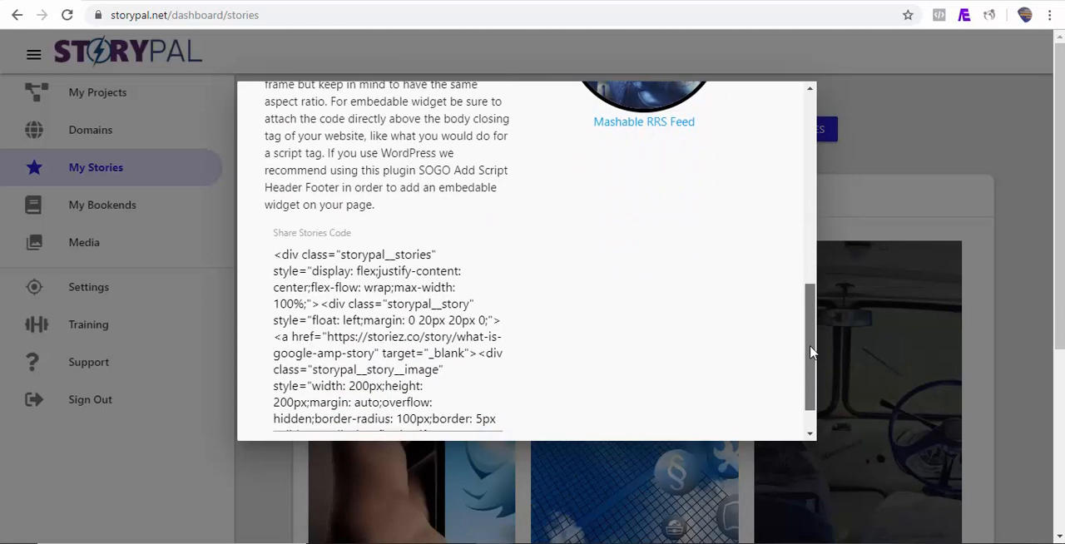
click(344, 289)
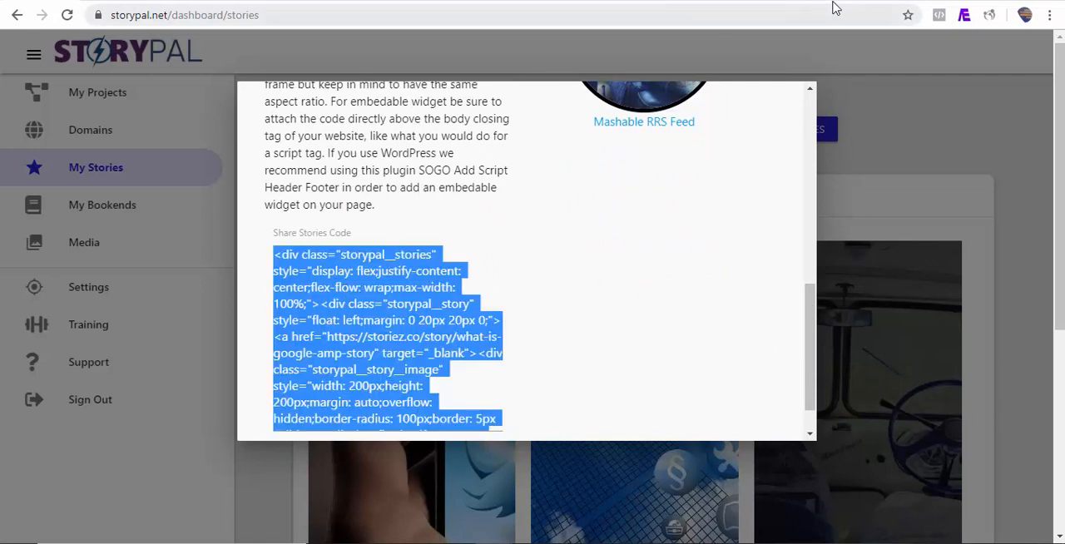
click(796, 3)
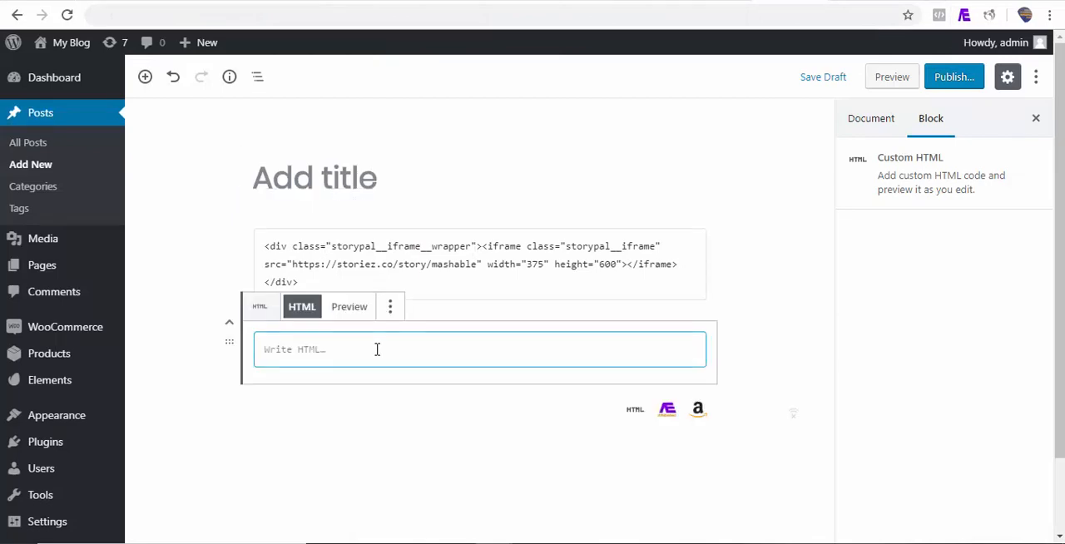
key(ctrl+v)
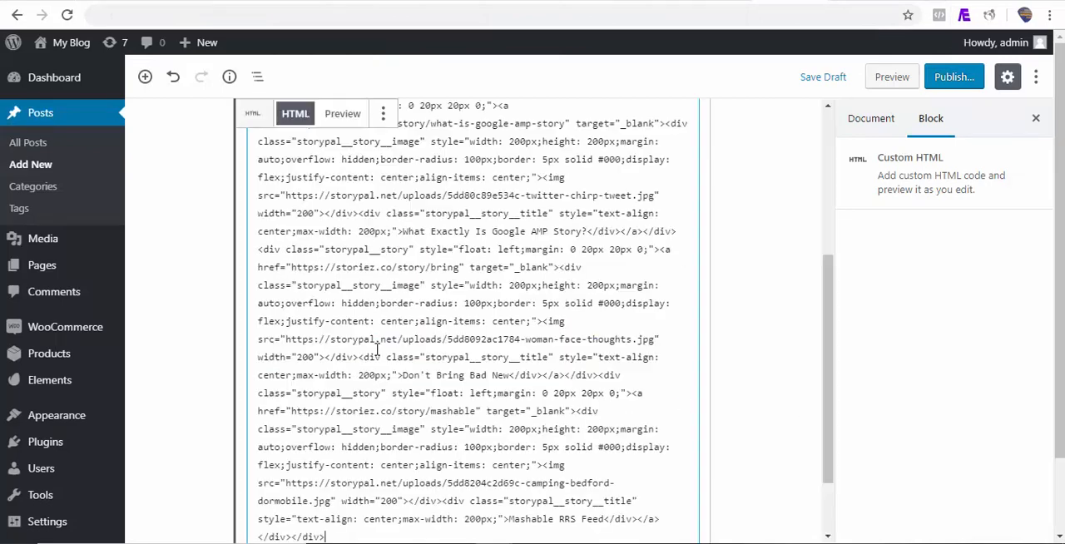
Preview the WordPress post and open the "Don't Bring Bad New" story from the embedded grid.
click(887, 76)
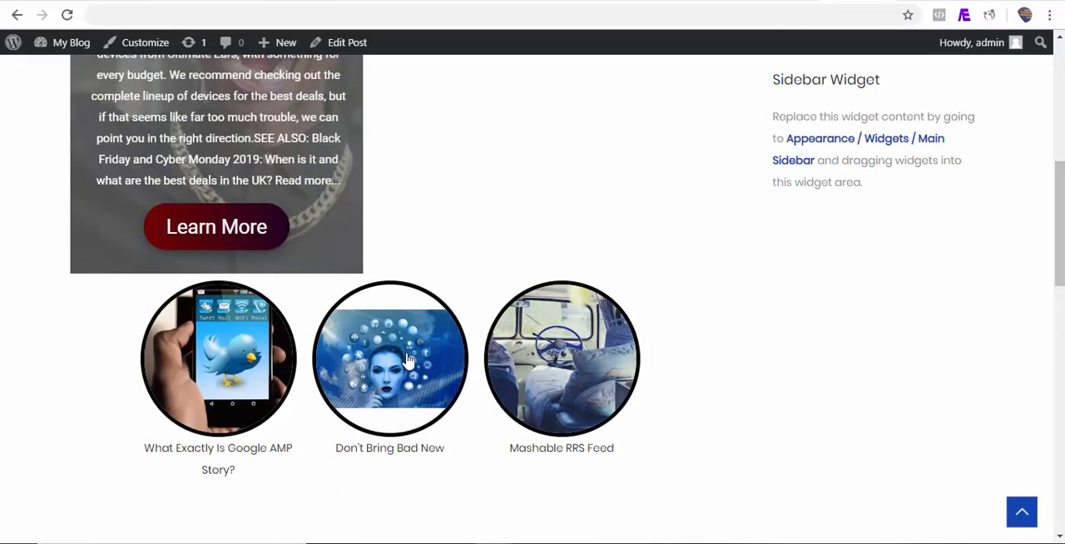
click(373, 392)
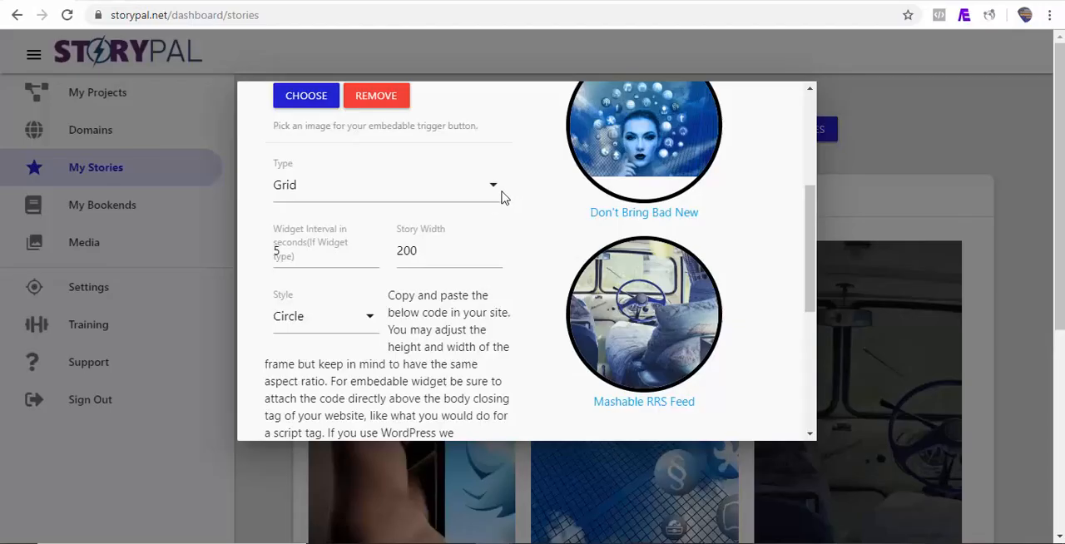
In StoryPal, set the share element's type to Embedable Widget and choose pro.png from the media library as its trigger button image.
click(493, 192)
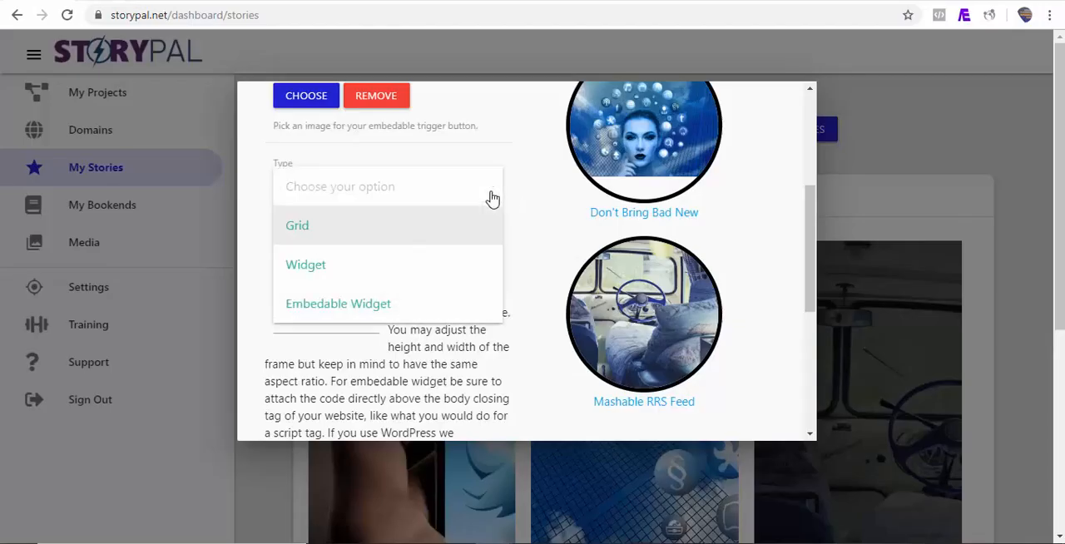
click(393, 304)
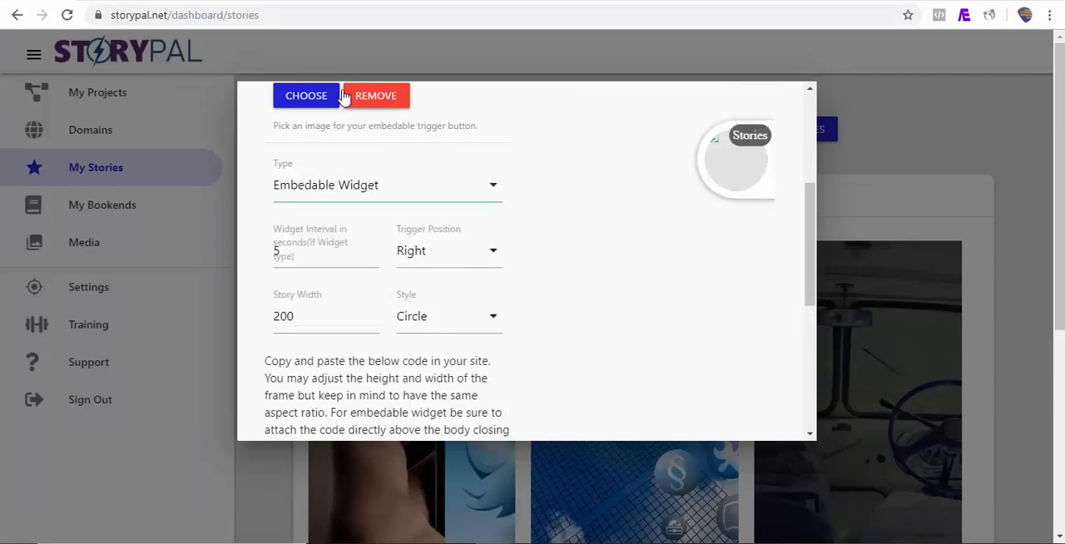
click(305, 102)
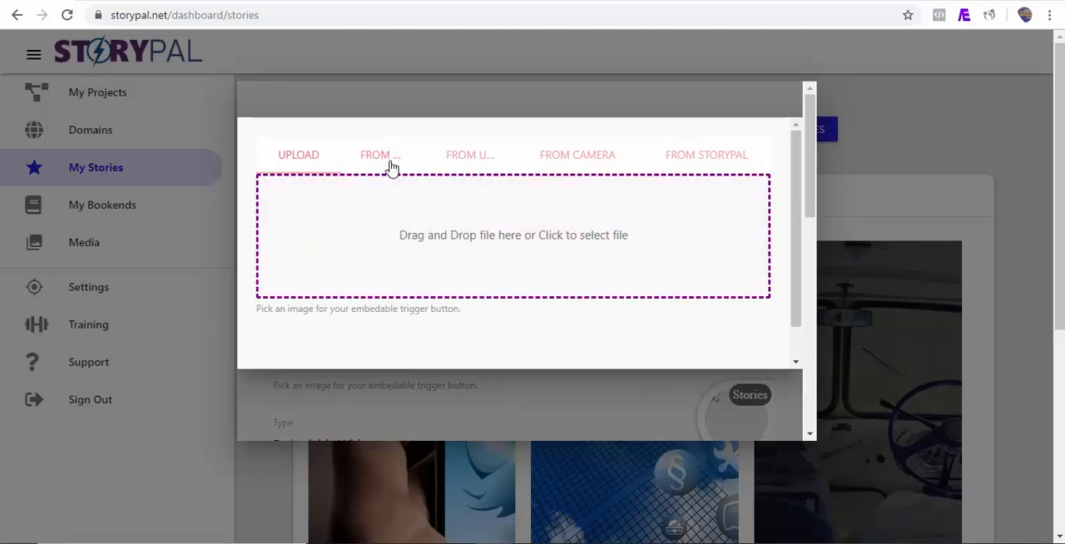
click(388, 158)
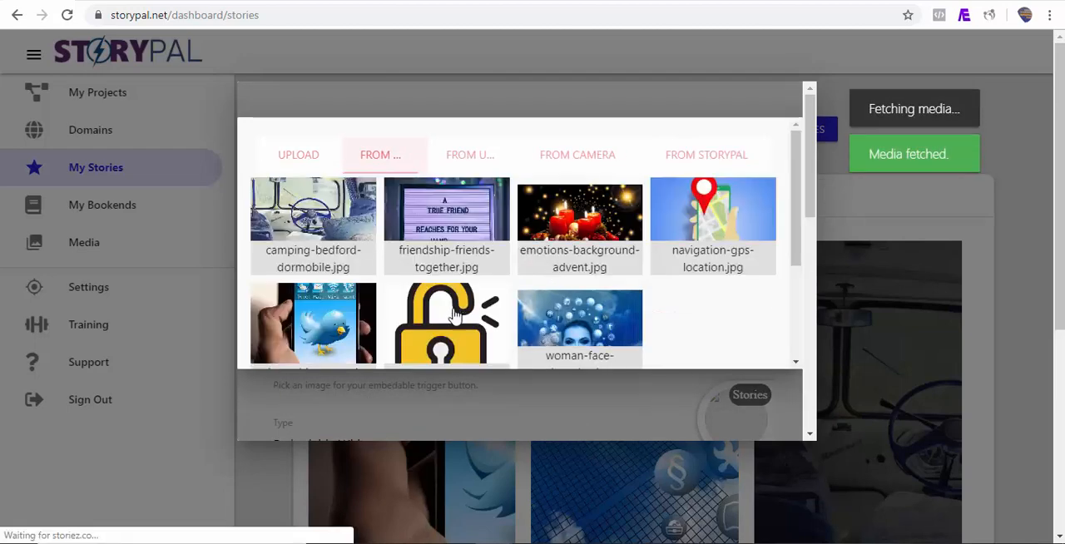
click(455, 315)
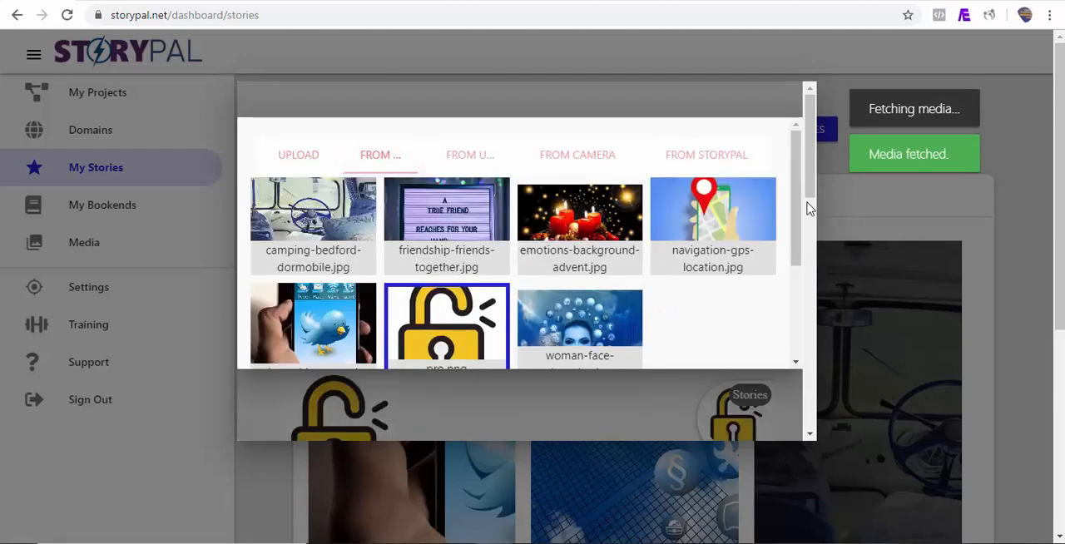
scroll(807, 208, down, 5)
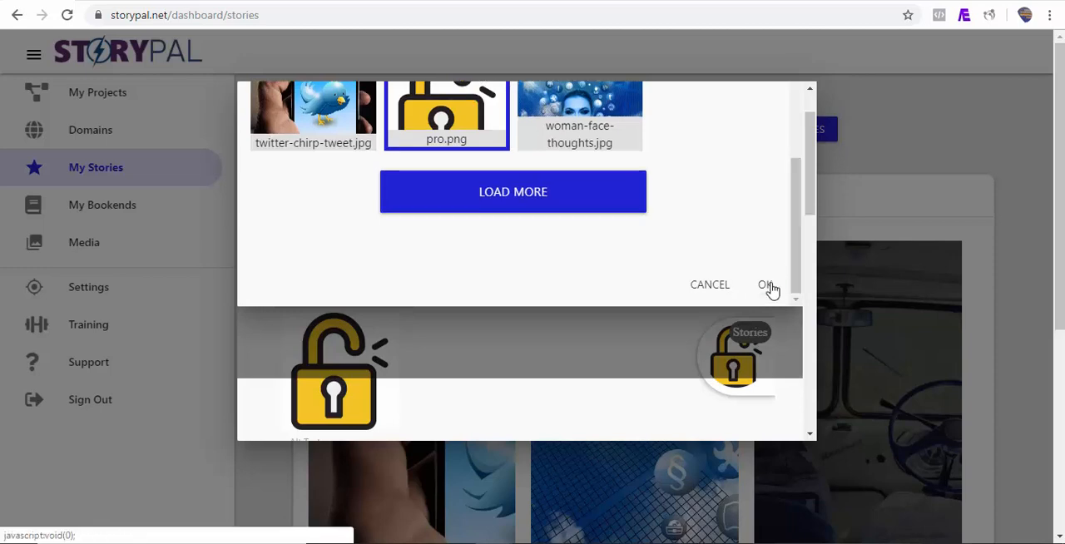
click(767, 287)
Copy the embedable widget's share stories code and paste it into another new Custom HTML block in the WordPress post.
scroll(768, 290, down, 10)
click(372, 355)
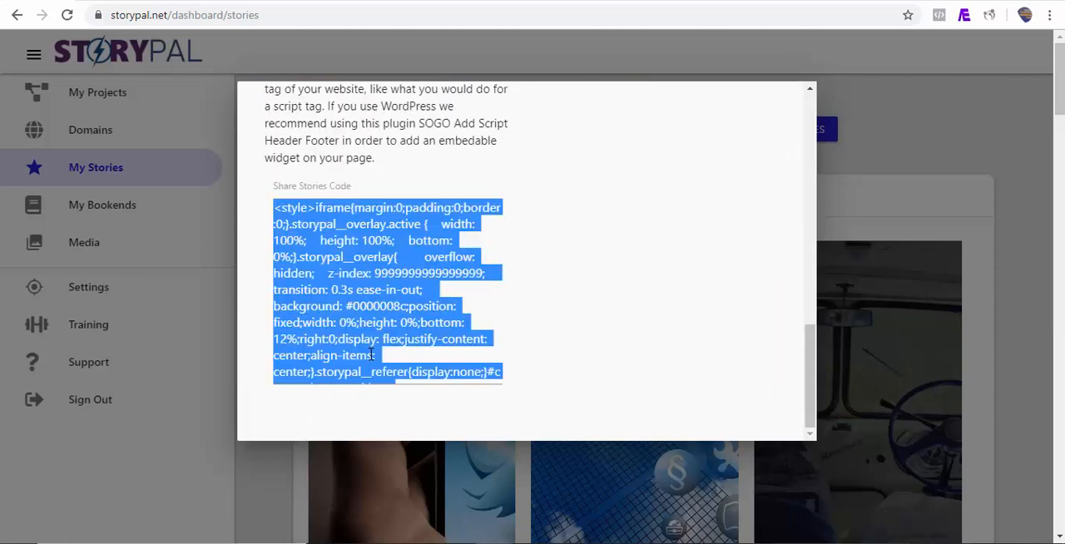
click(782, 2)
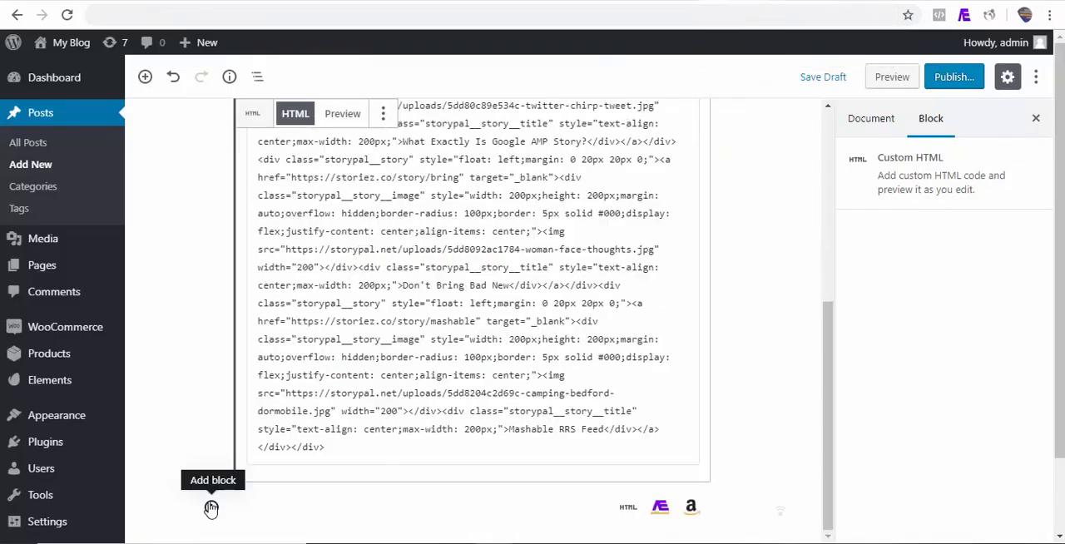
click(211, 508)
click(235, 298)
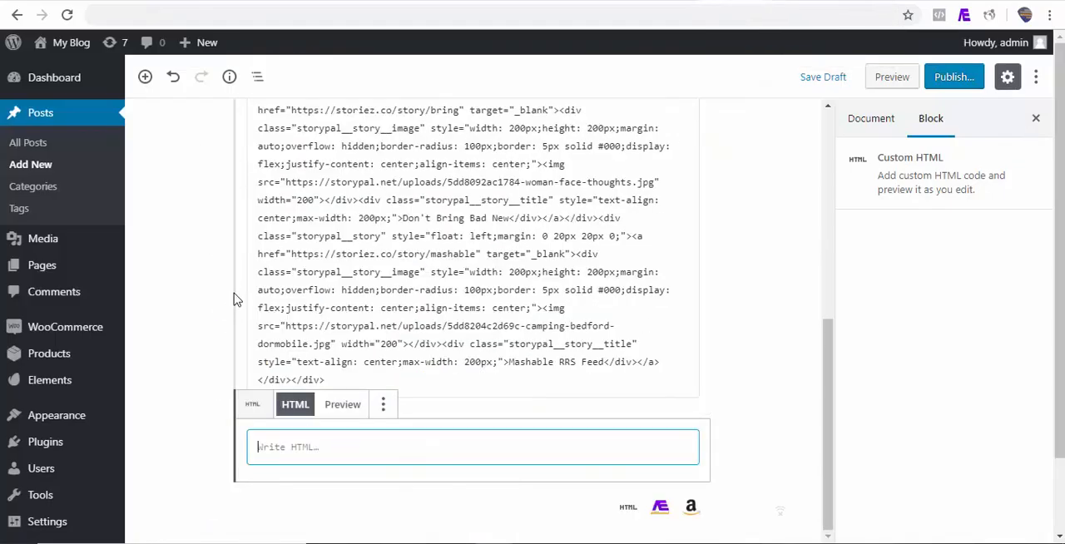
key(ctrl+v)
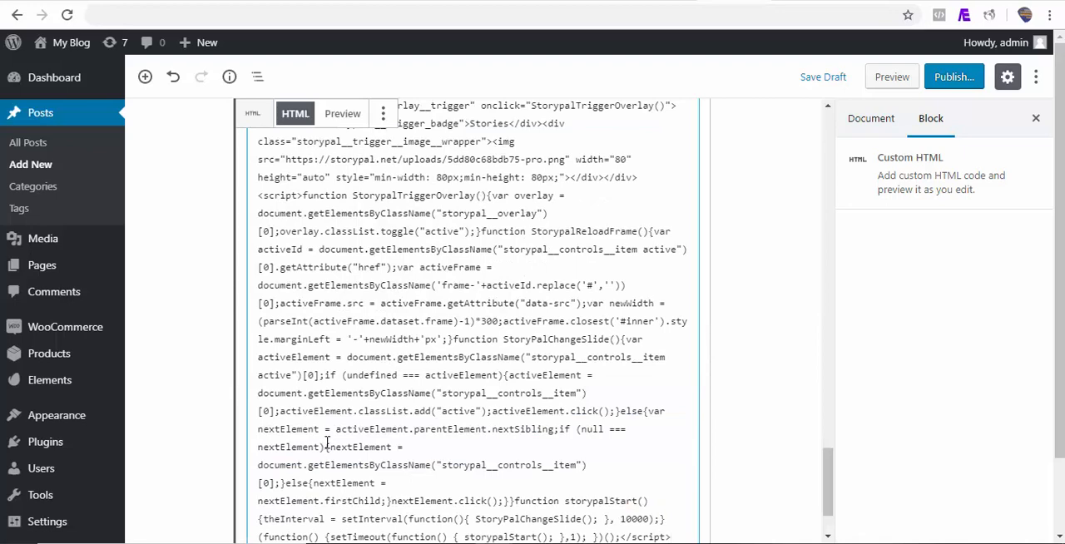
Preview the post, open the floating Stories widget, and view the "Don't Bring Bad New" story on its own page.
click(893, 77)
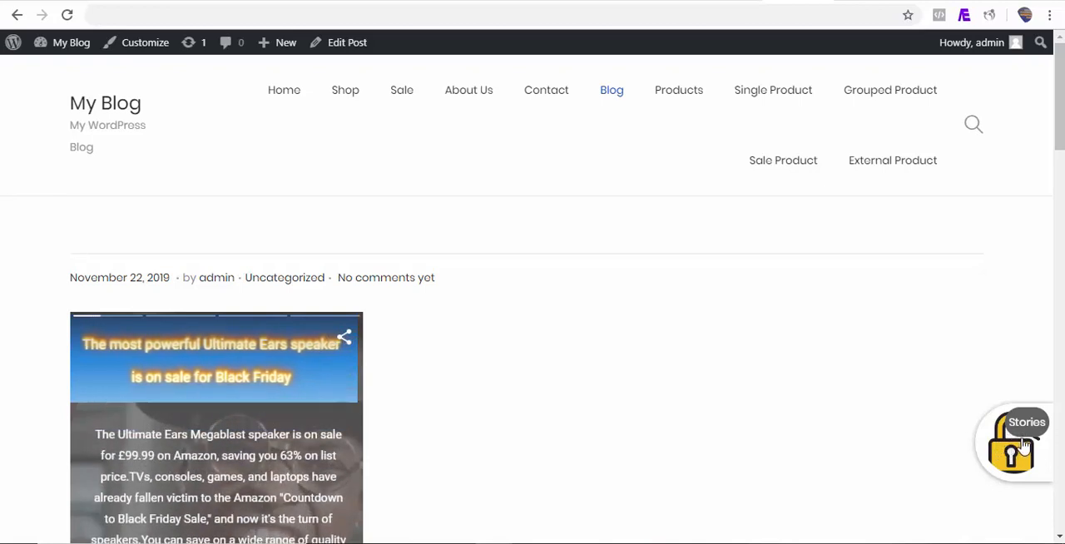
scroll(1015, 466, down, 8)
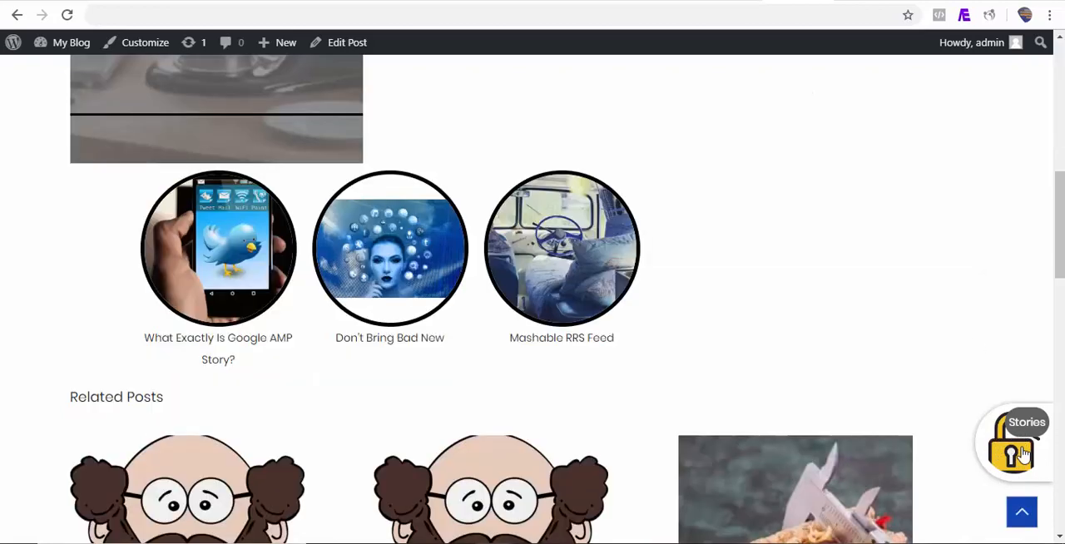
click(1020, 453)
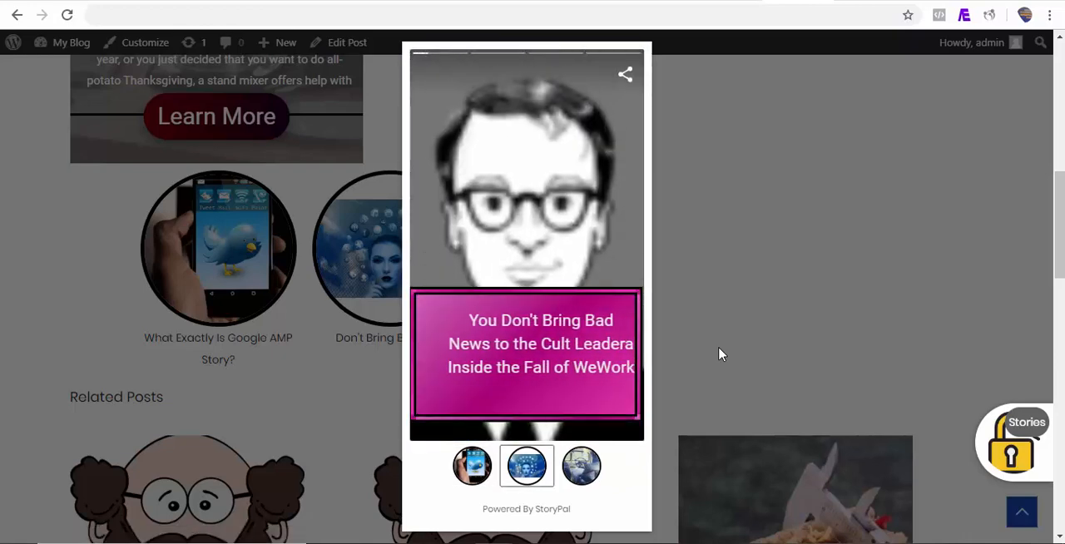
click(539, 267)
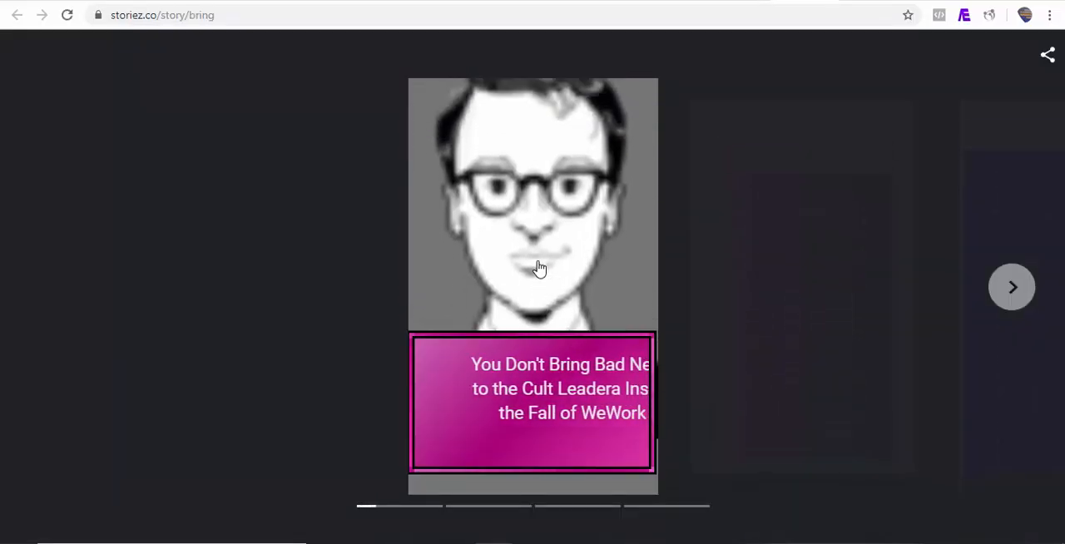
key(ctrl+w)
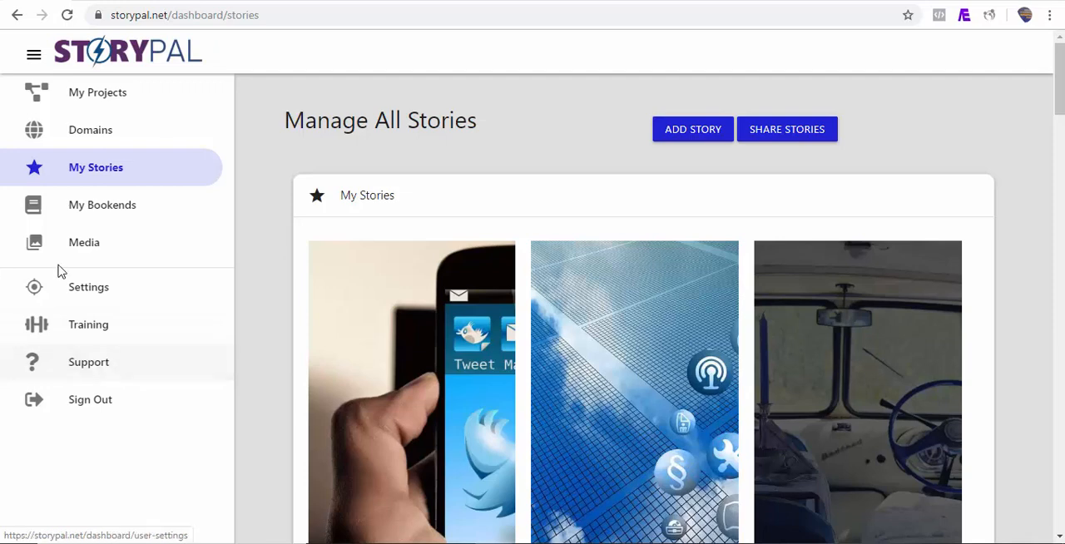
Open the Domains page from the StoryPal dashboard.
click(439, 292)
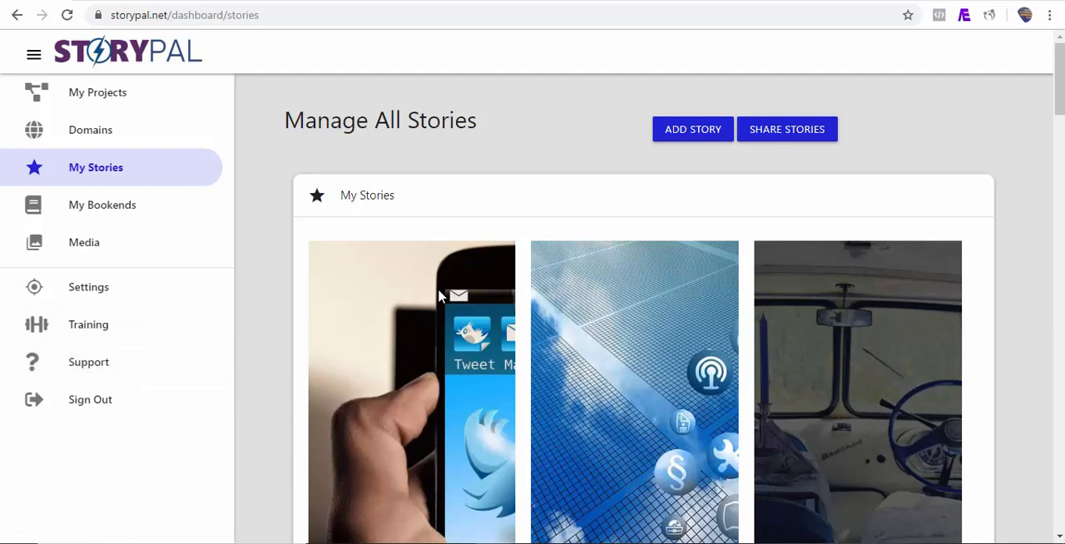
click(174, 144)
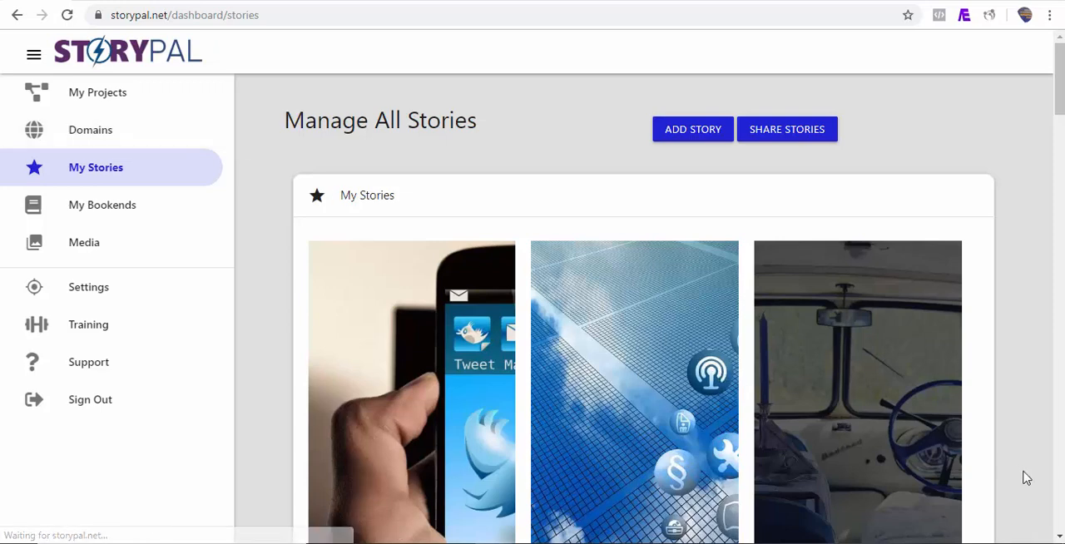